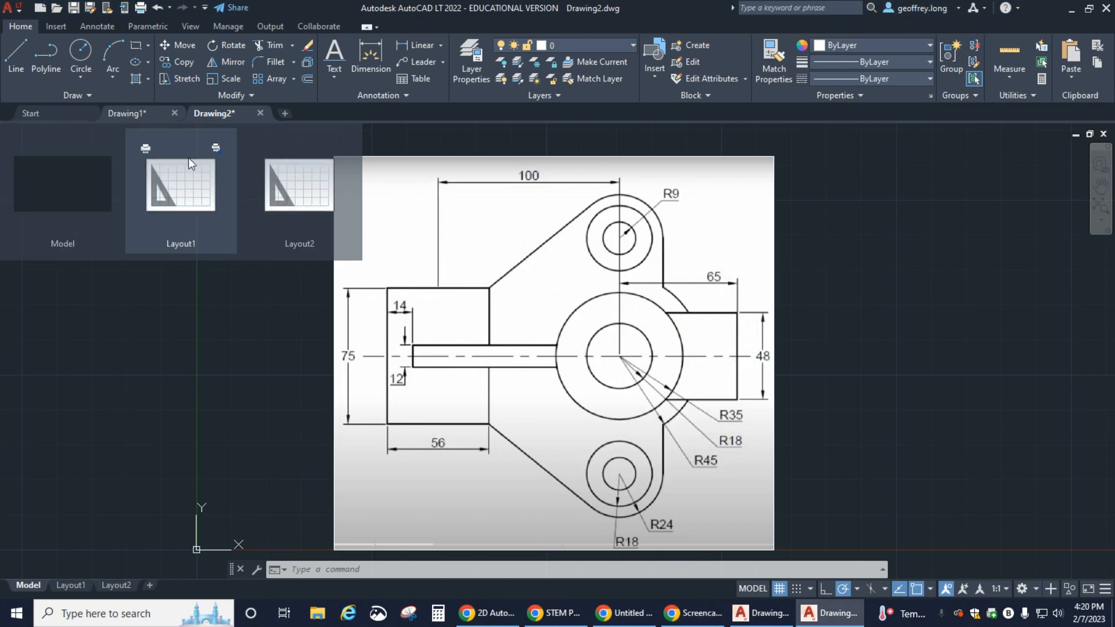
Step: Start a new blank drawing alongside the drawings that are already open
{"action": "left_click", "coordinate": [131, 114]}
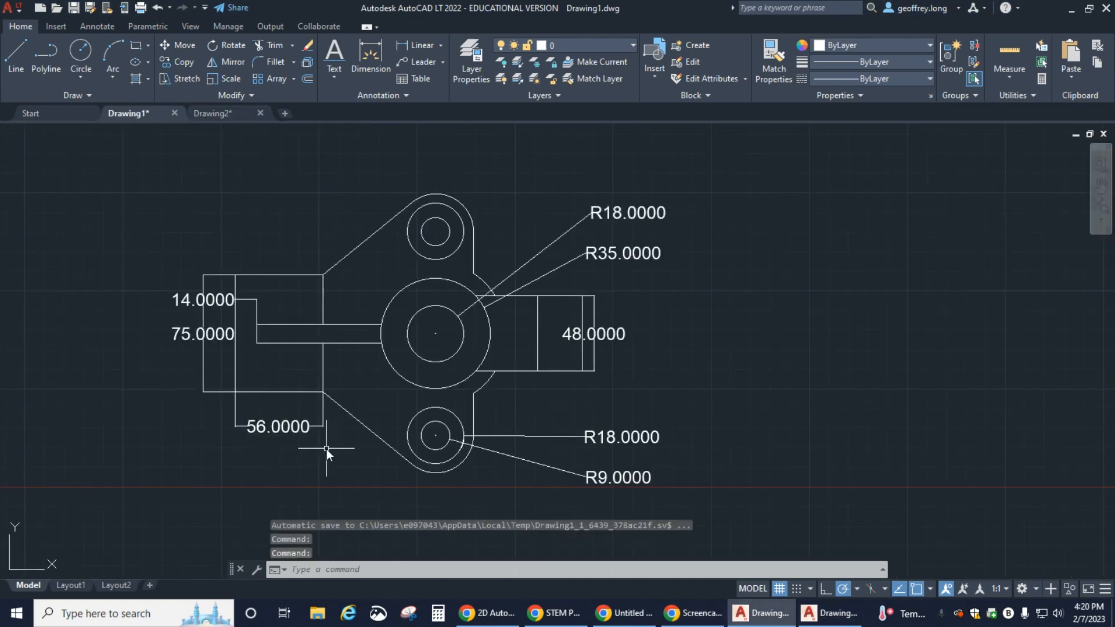
{"action": "left_click", "coordinate": [285, 113]}
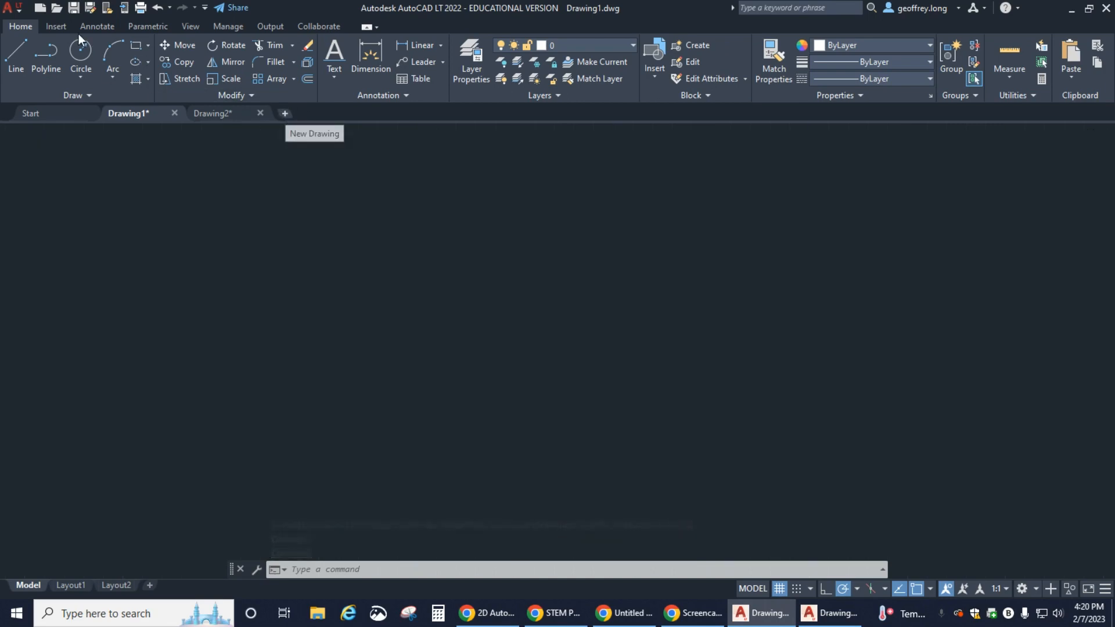
{"action": "left_click", "coordinate": [41, 10]}
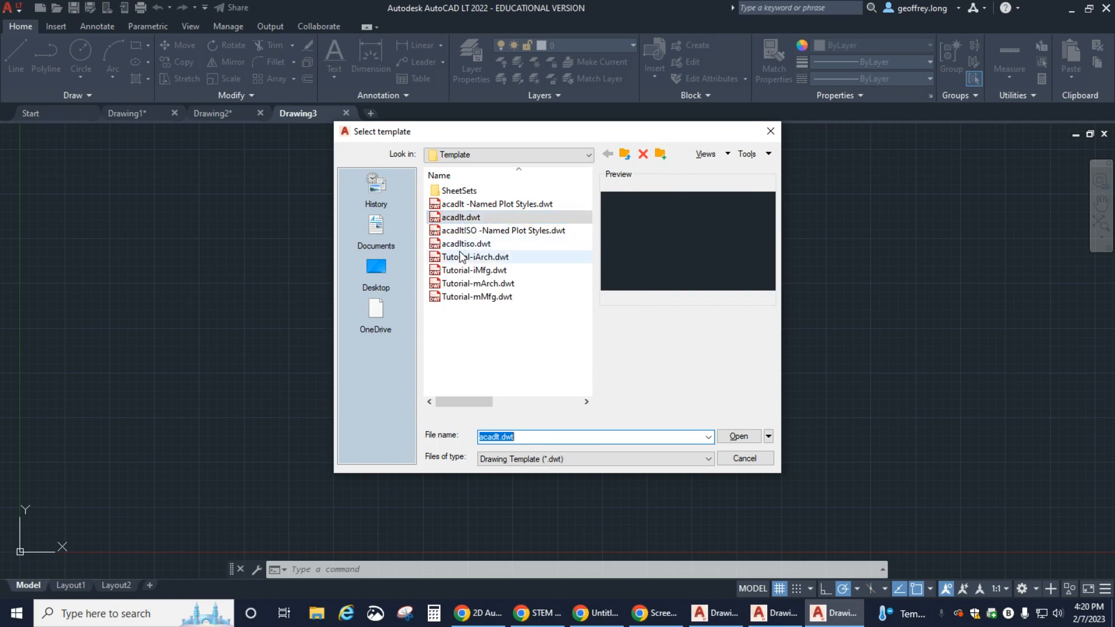
{"action": "left_click", "coordinate": [461, 218]}
{"action": "left_click", "coordinate": [733, 436]}
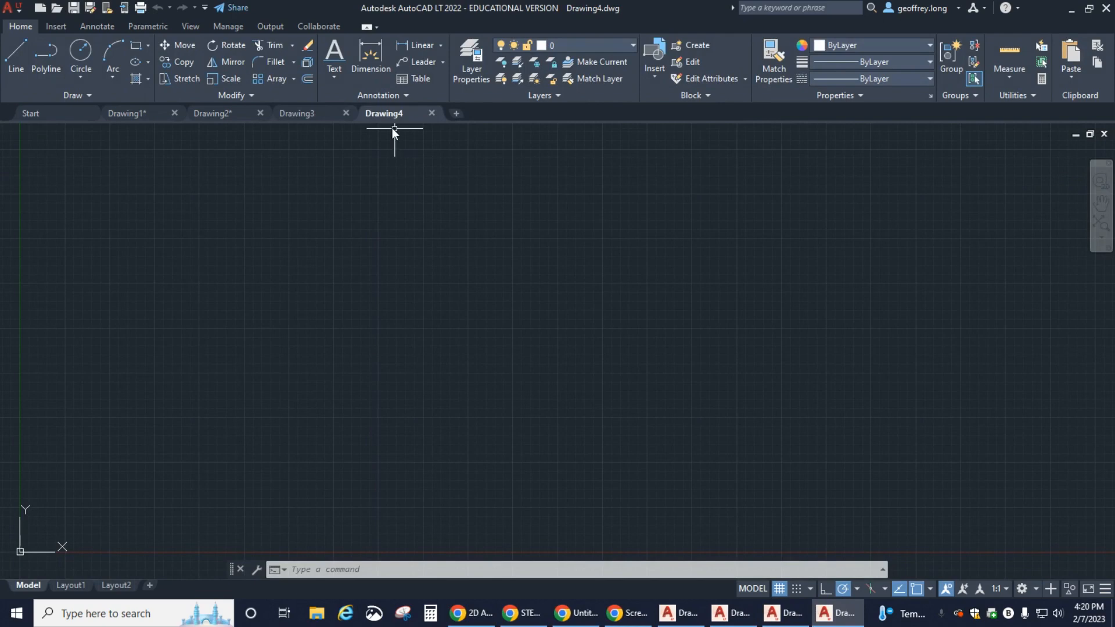
{"action": "left_click", "coordinate": [431, 113]}
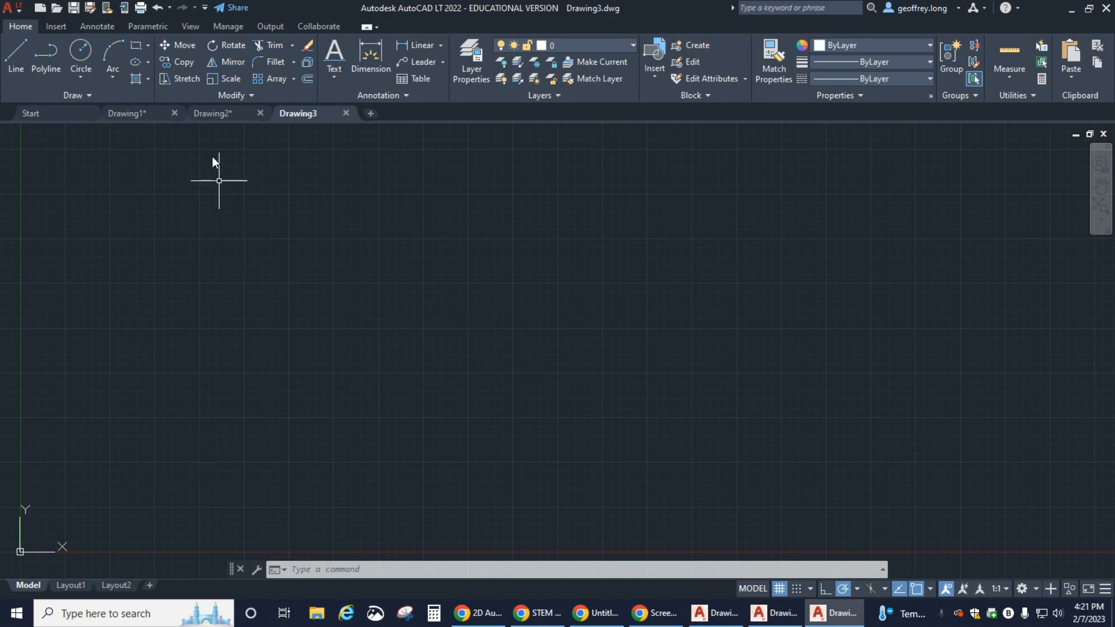
Step: Draw a rectangle 56 units wide and 75 units high in the empty model space
{"action": "left_click", "coordinate": [136, 46]}
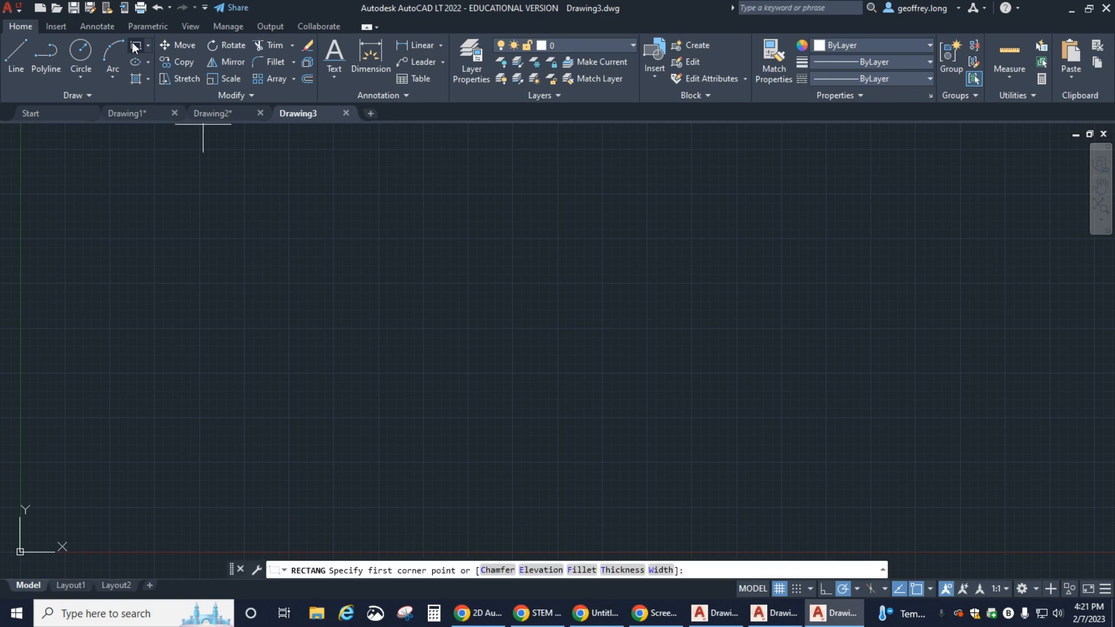
{"action": "left_click", "coordinate": [135, 48]}
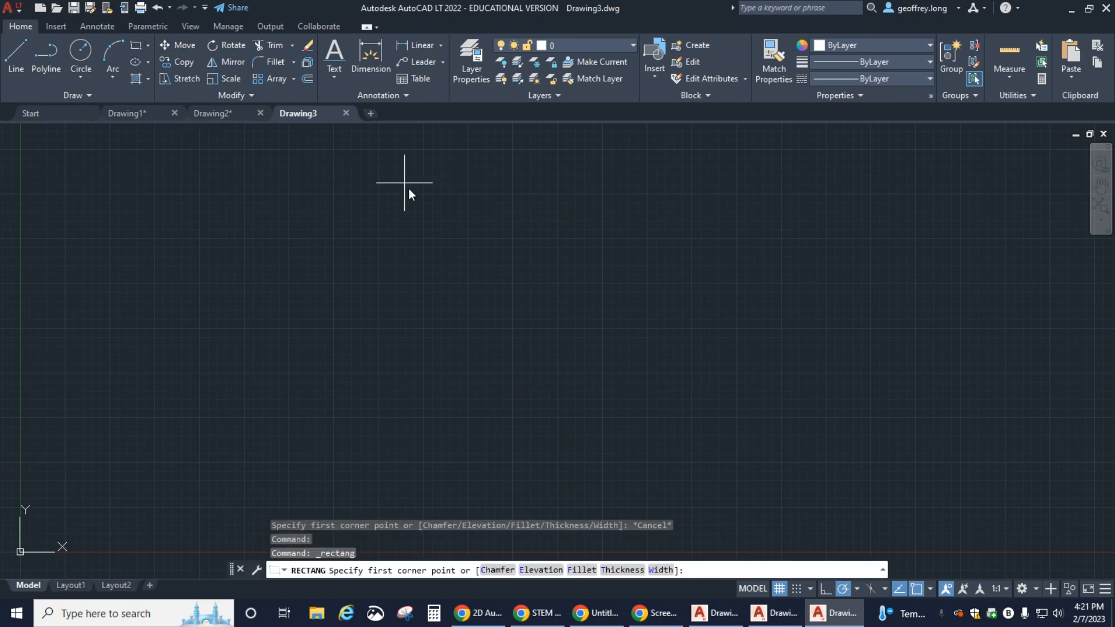
{"action": "left_click", "coordinate": [364, 253]}
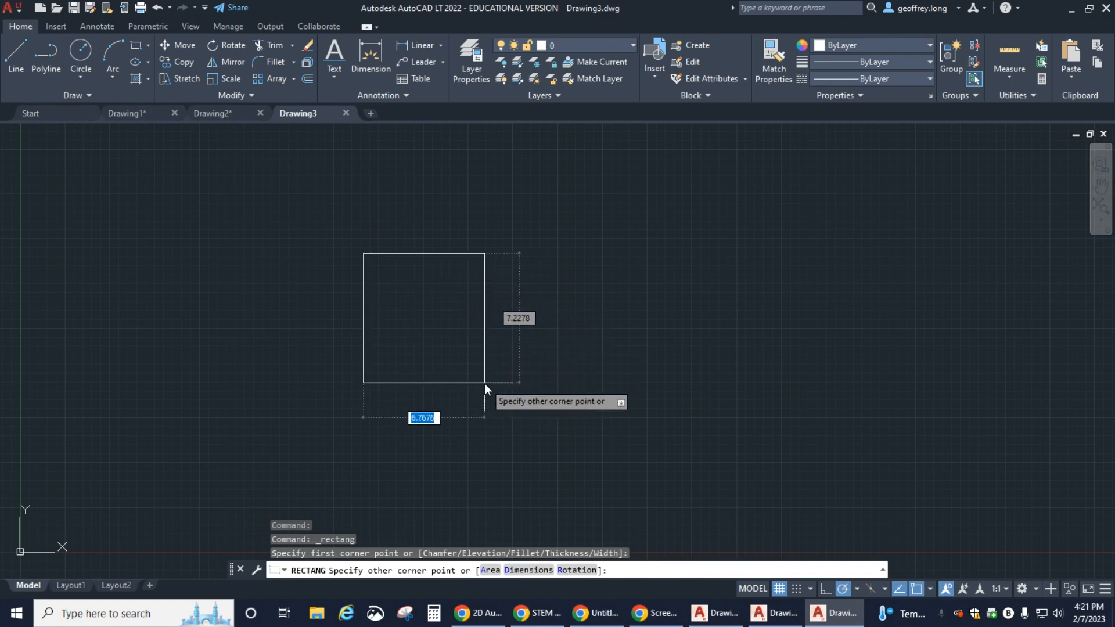
{"action": "key", "text": "F8"}
{"action": "key", "text": "F10"}
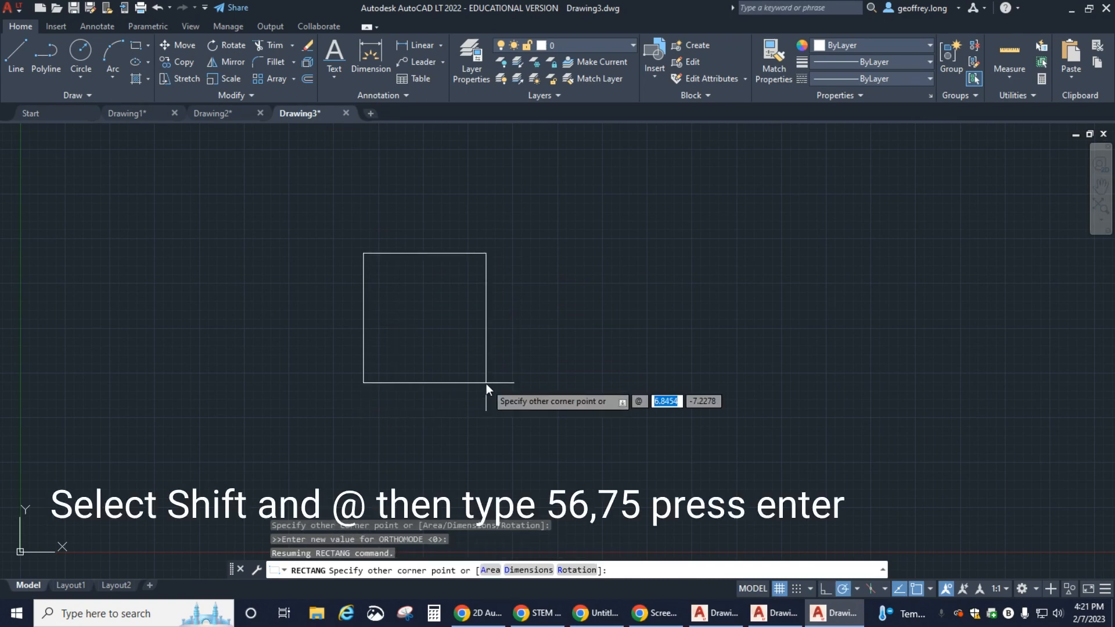
{"action": "type", "text": "56,"}
{"action": "type", "text": "75"}
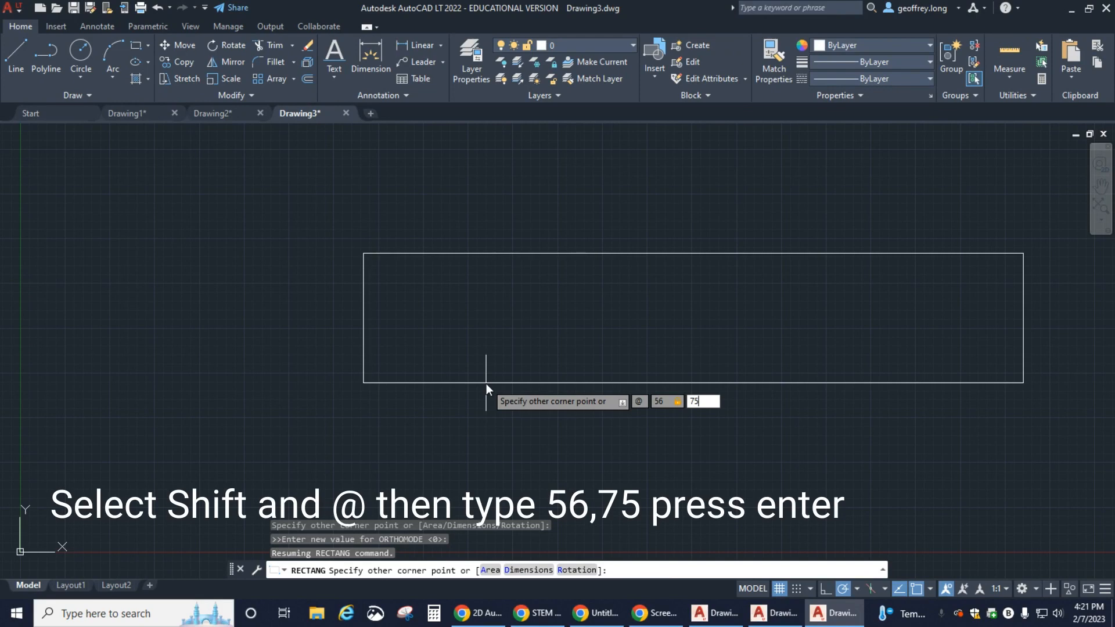
{"action": "key", "text": "Return"}
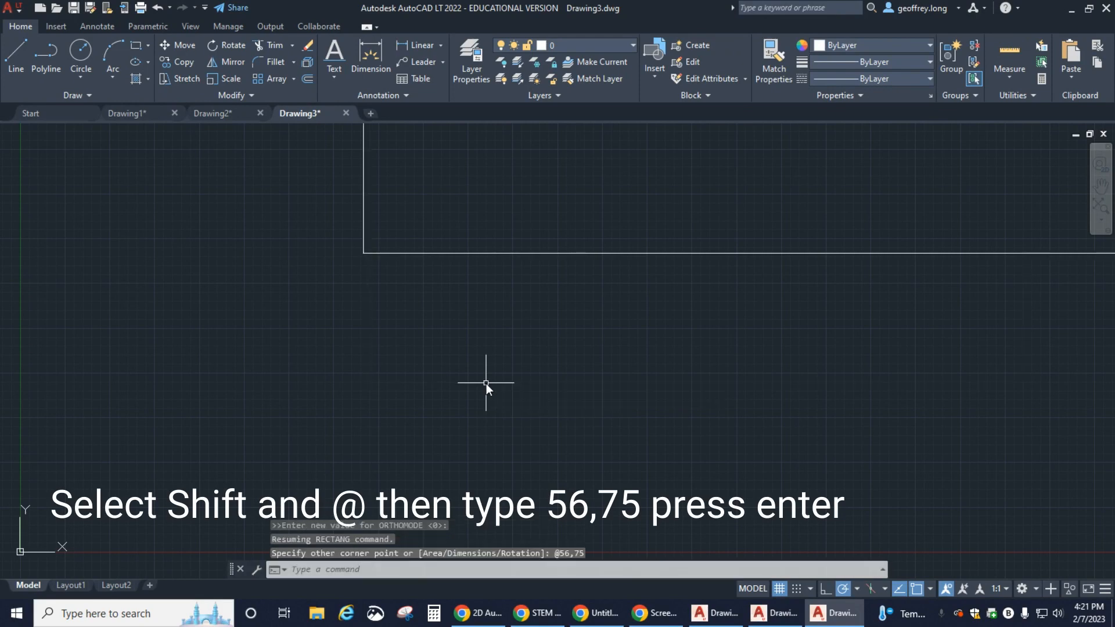
Step: Move the UCS origin farther down and to the left, well clear of the rectangle
{"action": "scroll", "coordinate": [573, 138], "scroll_direction": "down", "scroll_amount": 4}
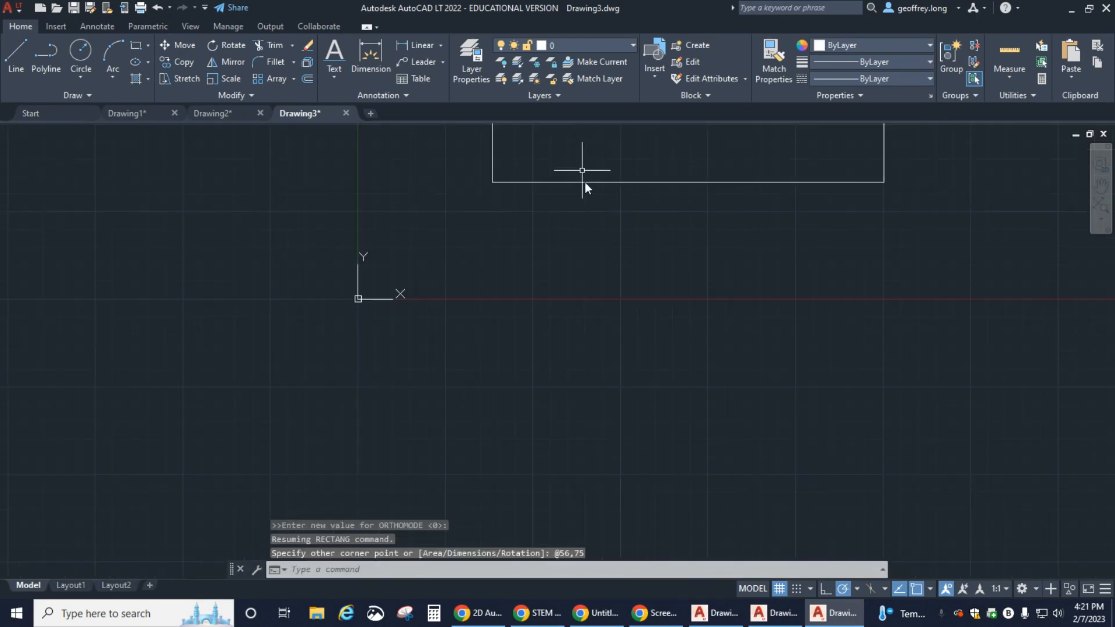
{"action": "scroll", "coordinate": [586, 221], "scroll_direction": "up", "scroll_amount": 2}
{"action": "scroll", "coordinate": [593, 234], "scroll_direction": "down", "scroll_amount": 8}
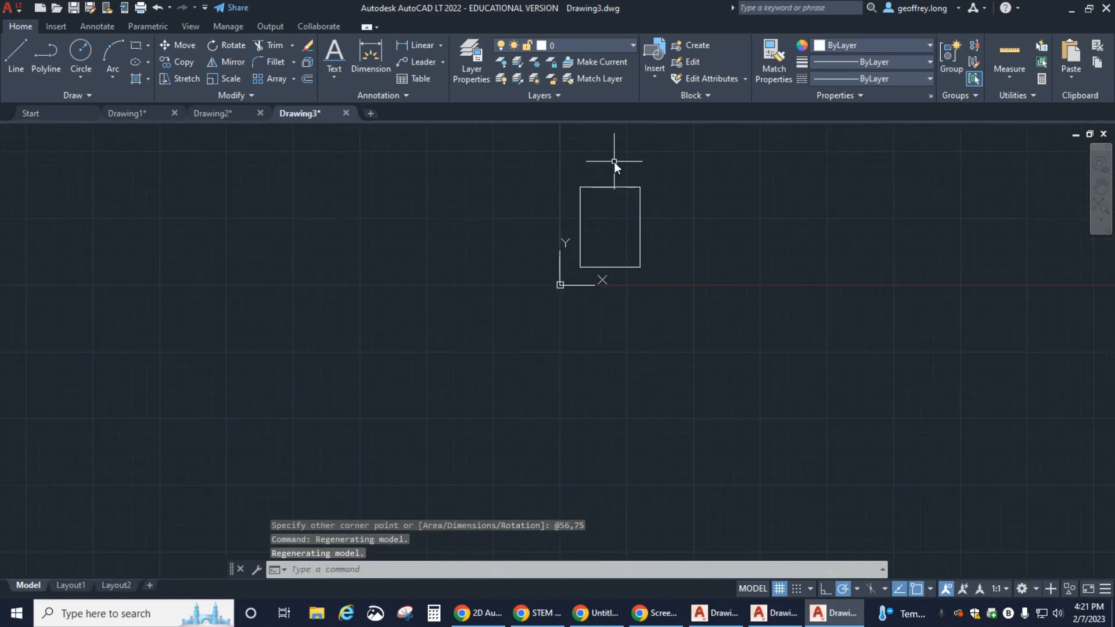
{"action": "scroll", "coordinate": [621, 191], "scroll_direction": "up", "scroll_amount": 3}
{"action": "scroll", "coordinate": [624, 199], "scroll_direction": "up", "scroll_amount": 4}
{"action": "scroll", "coordinate": [645, 215], "scroll_direction": "down", "scroll_amount": 2}
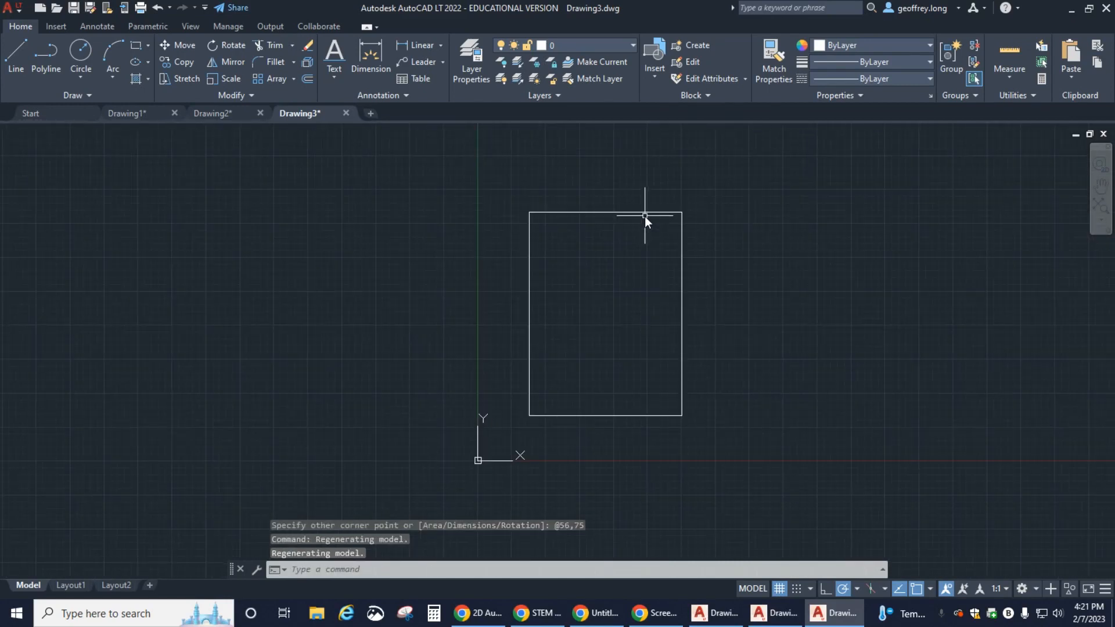
{"action": "scroll", "coordinate": [765, 285], "scroll_direction": "down", "scroll_amount": 2}
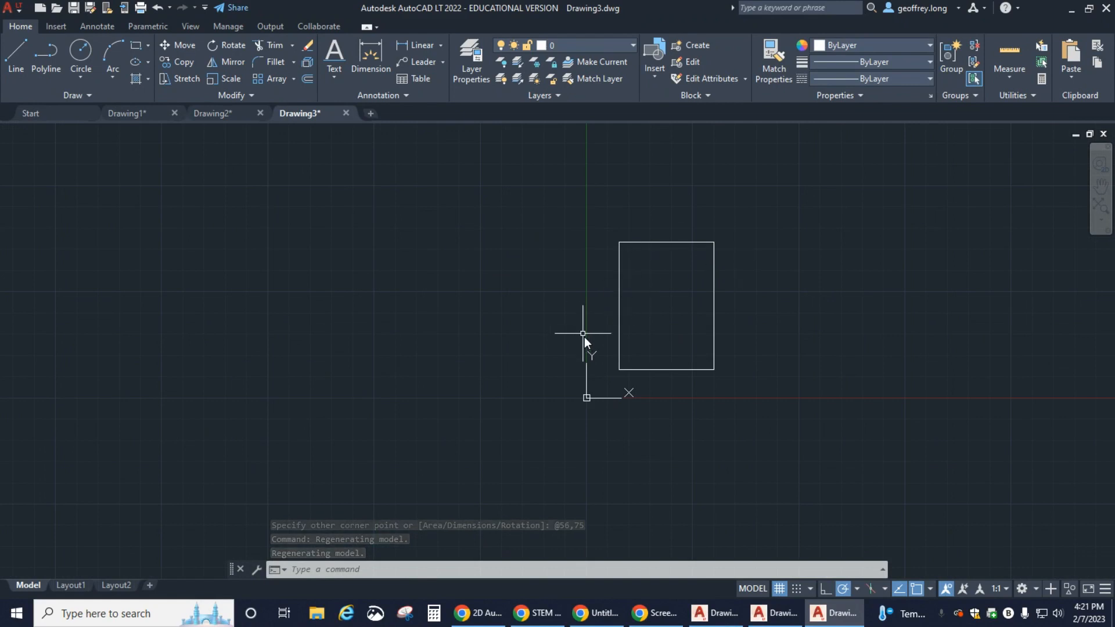
{"action": "left_click", "coordinate": [1101, 185]}
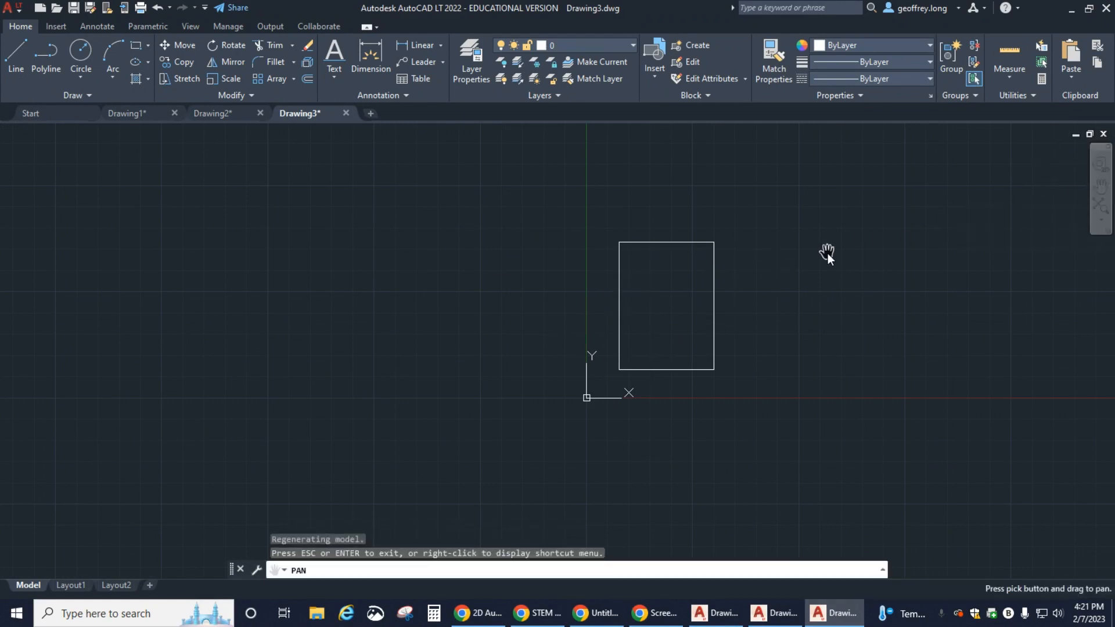
{"action": "mouse_move", "coordinate": [826, 253]}
{"action": "left_mouse_down"}
{"action": "mouse_move", "coordinate": [765, 265]}
{"action": "mouse_move", "coordinate": [607, 254]}
{"action": "left_mouse_up"}
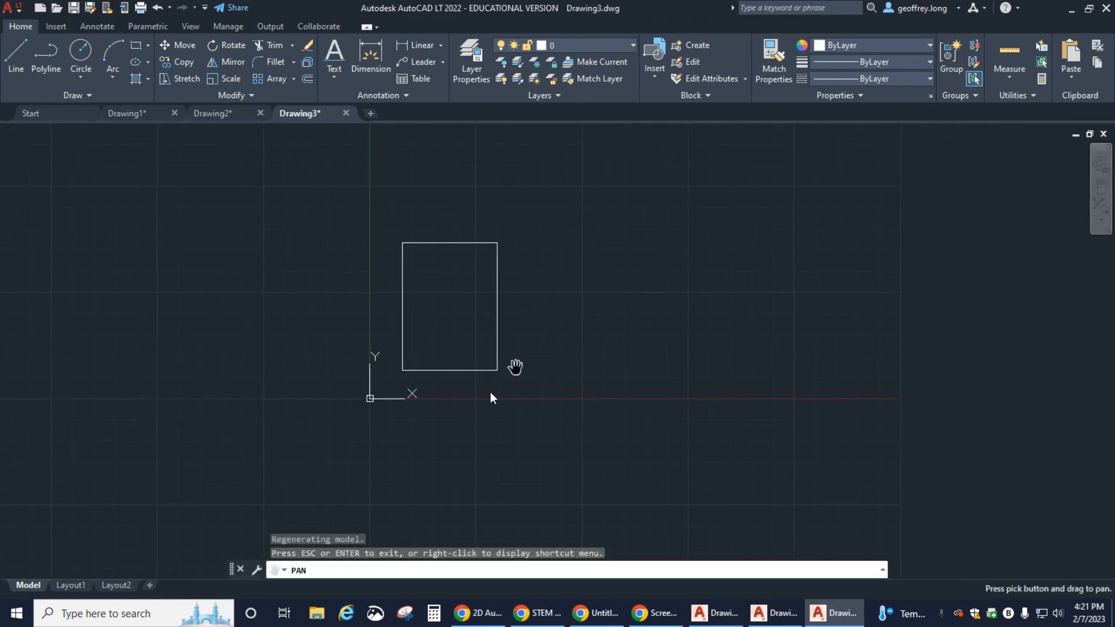
{"action": "key", "text": "Escape"}
{"action": "left_click", "coordinate": [368, 399]}
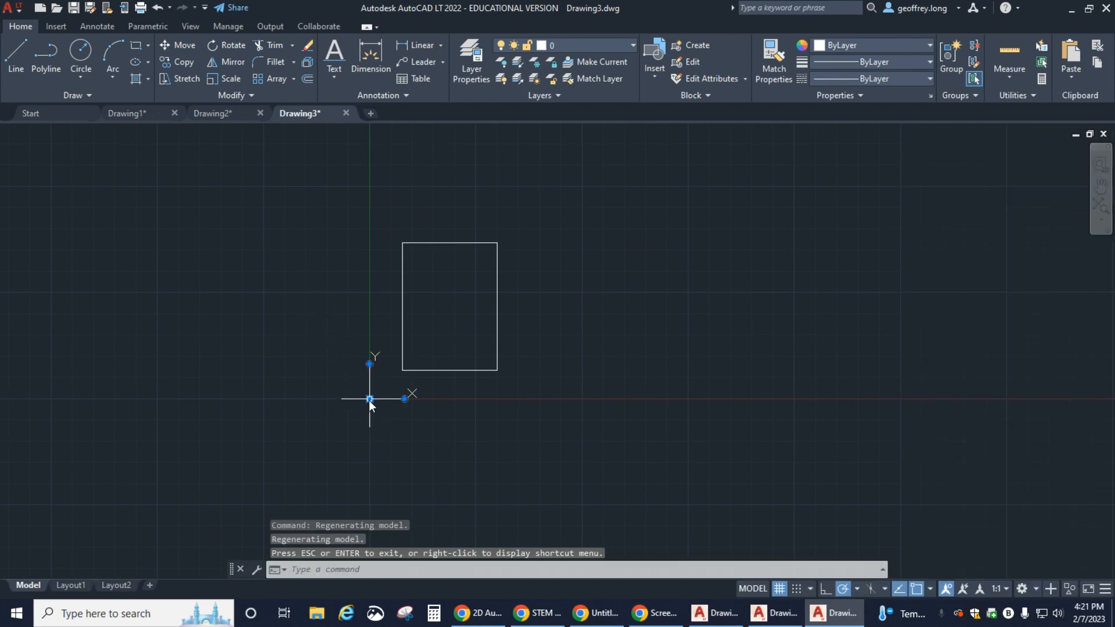
{"action": "left_click", "coordinate": [371, 398]}
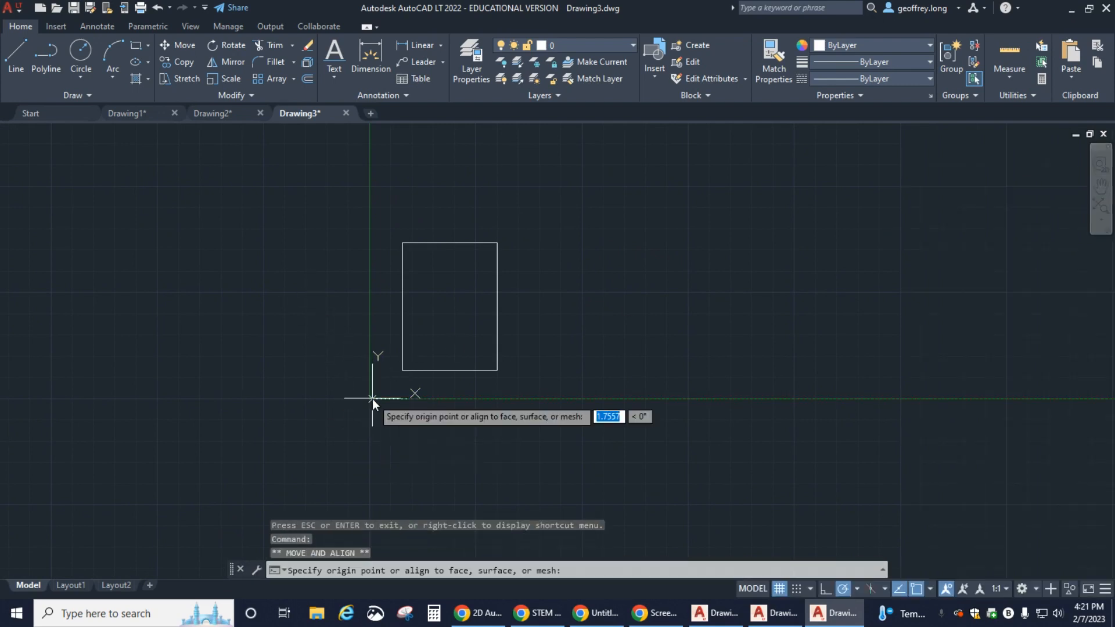
{"action": "left_click", "coordinate": [103, 517]}
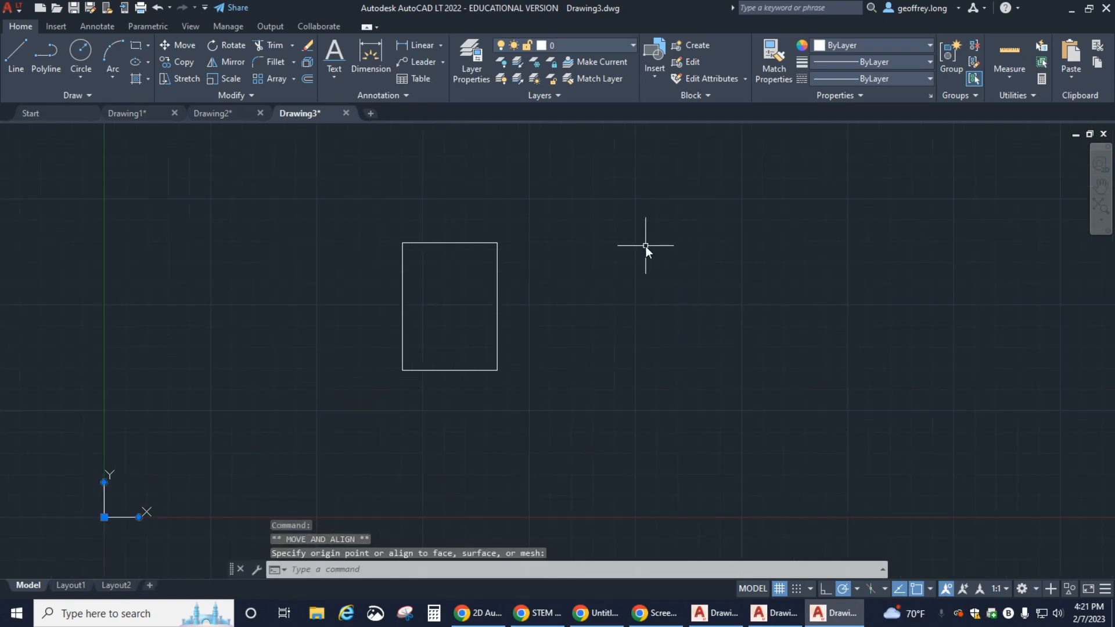
Step: Draw a horizontal line 100 units long, running right from the rectangle's center as tracked from its edge midpoints
{"action": "left_click", "coordinate": [15, 60]}
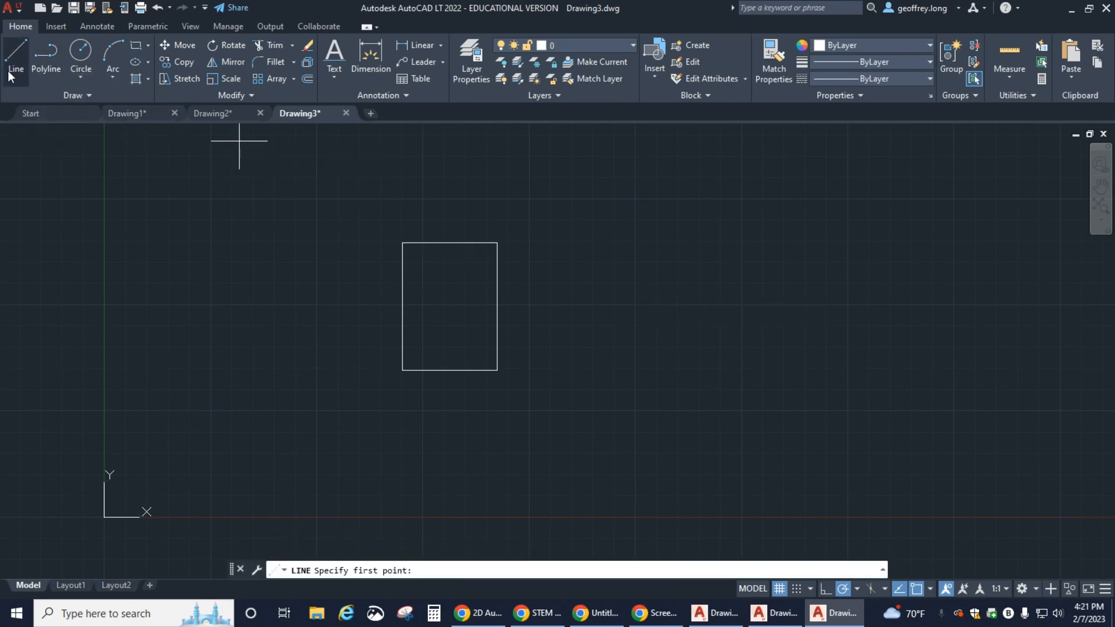
{"action": "left_click", "coordinate": [9, 75]}
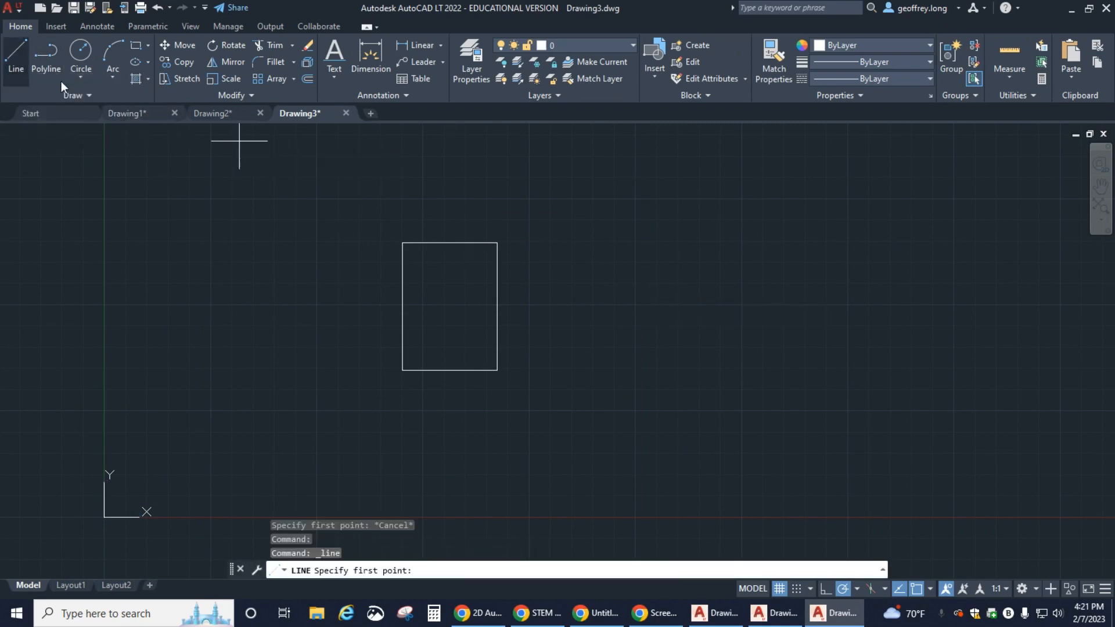
{"action": "left_click", "coordinate": [929, 589]}
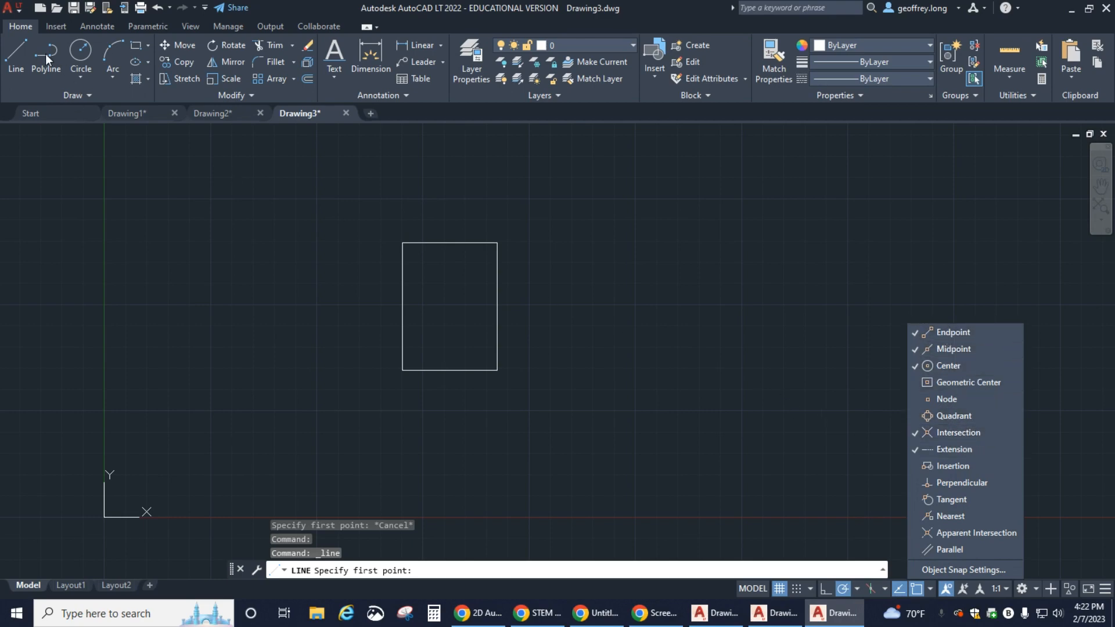
{"action": "left_click", "coordinate": [14, 52]}
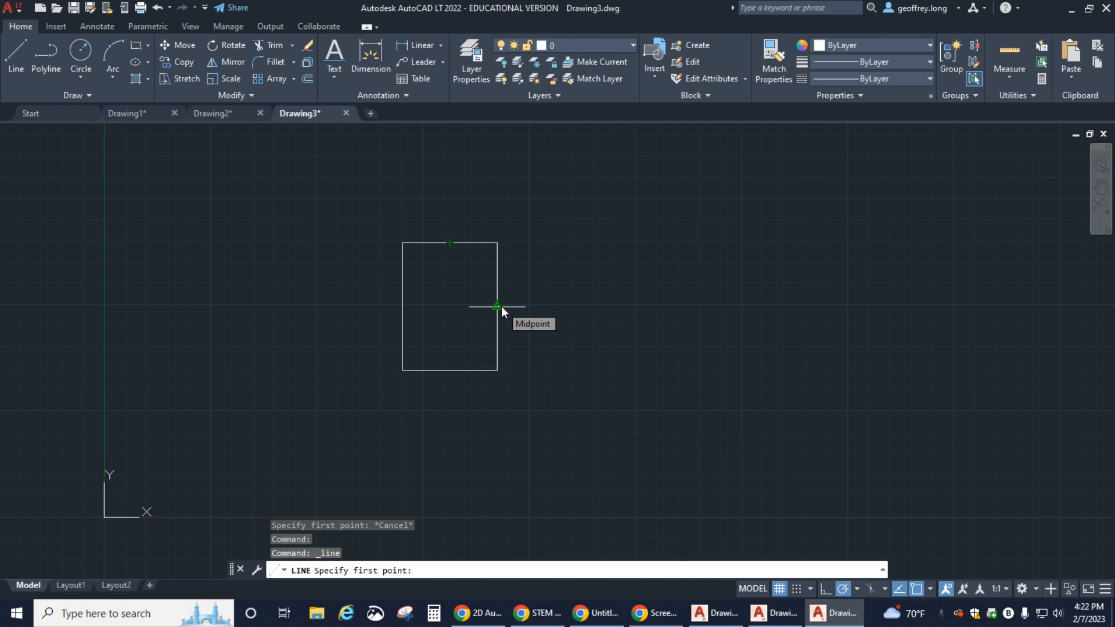
{"action": "left_click", "coordinate": [450, 307]}
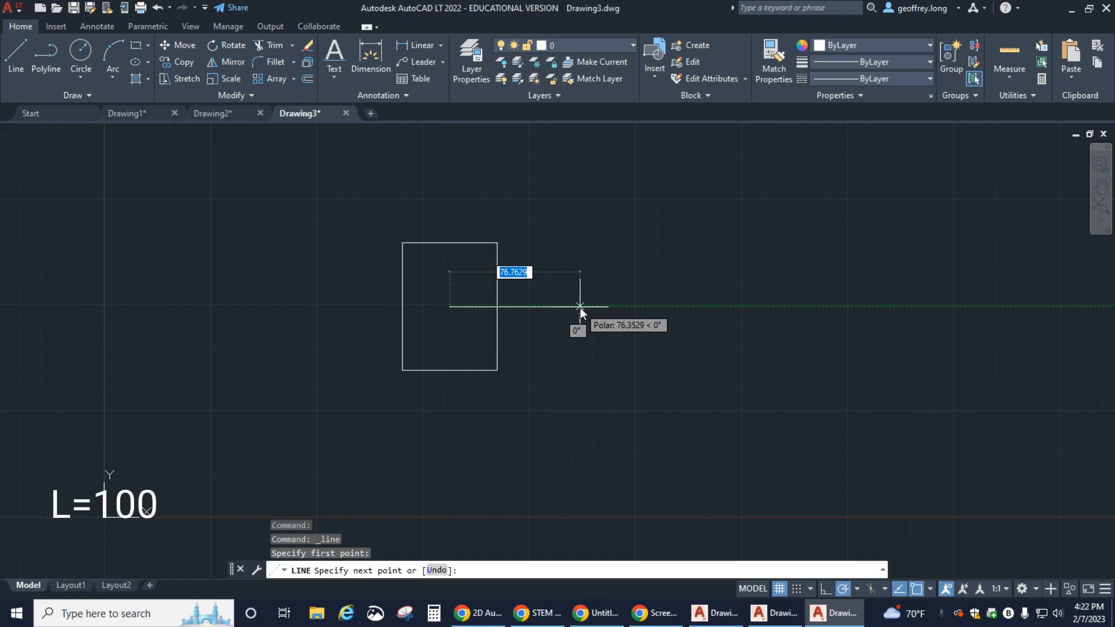
{"action": "type", "text": "100"}
{"action": "key", "text": "Return"}
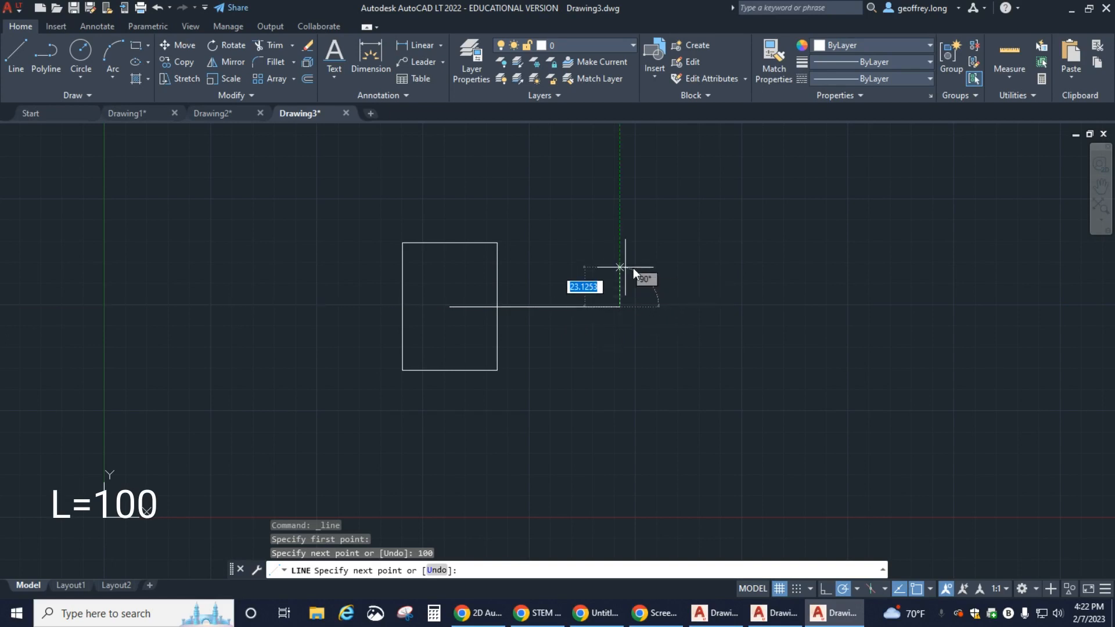
{"action": "key", "text": "Escape"}
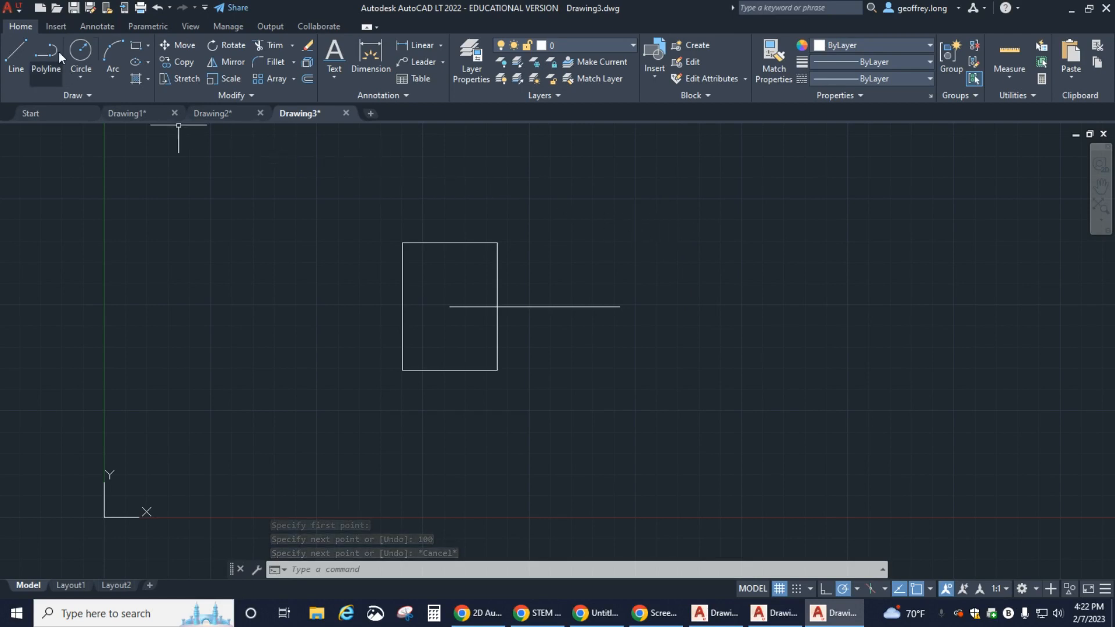
Step: Draw a circle of radius 18 centered on the right endpoint of the horizontal line
{"action": "left_click", "coordinate": [76, 52]}
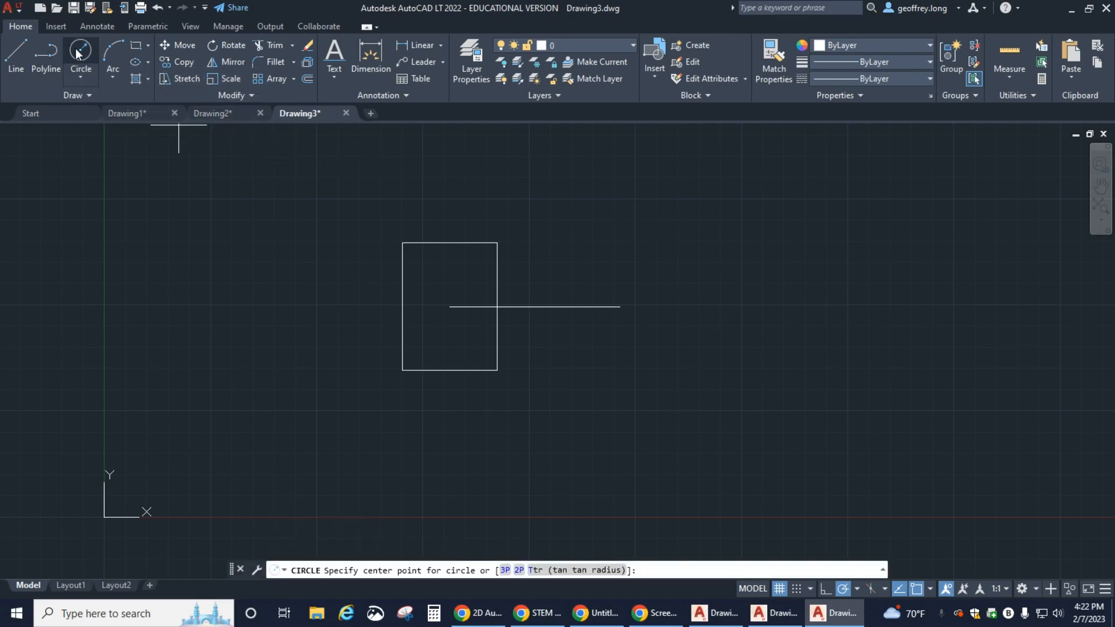
{"action": "left_click", "coordinate": [77, 52]}
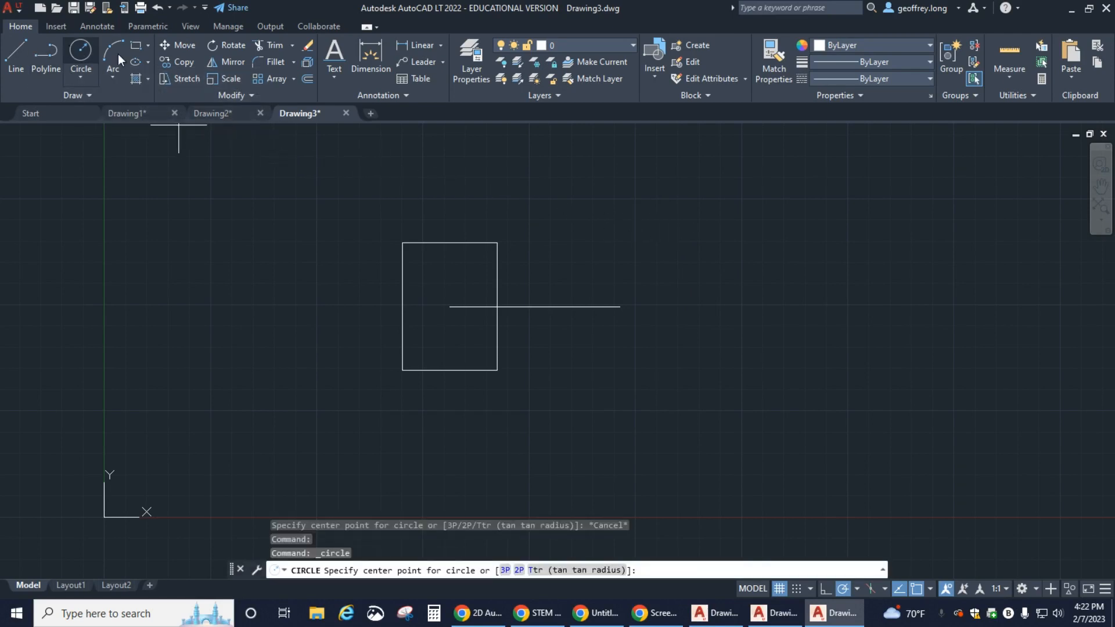
{"action": "left_click", "coordinate": [620, 307]}
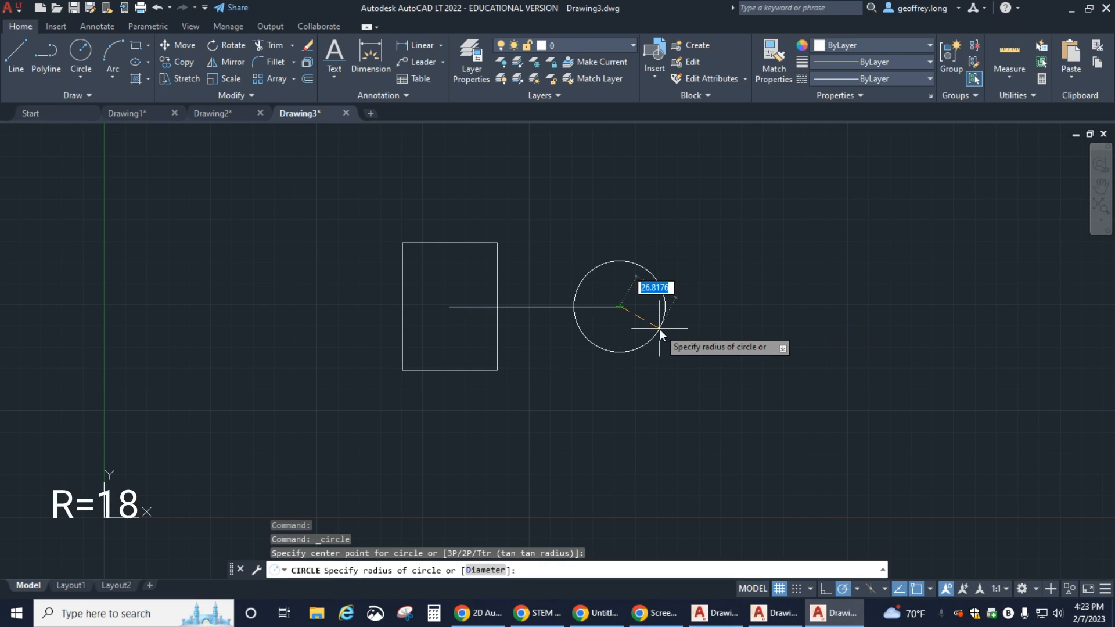
{"action": "type", "text": "18"}
{"action": "key", "text": "Return"}
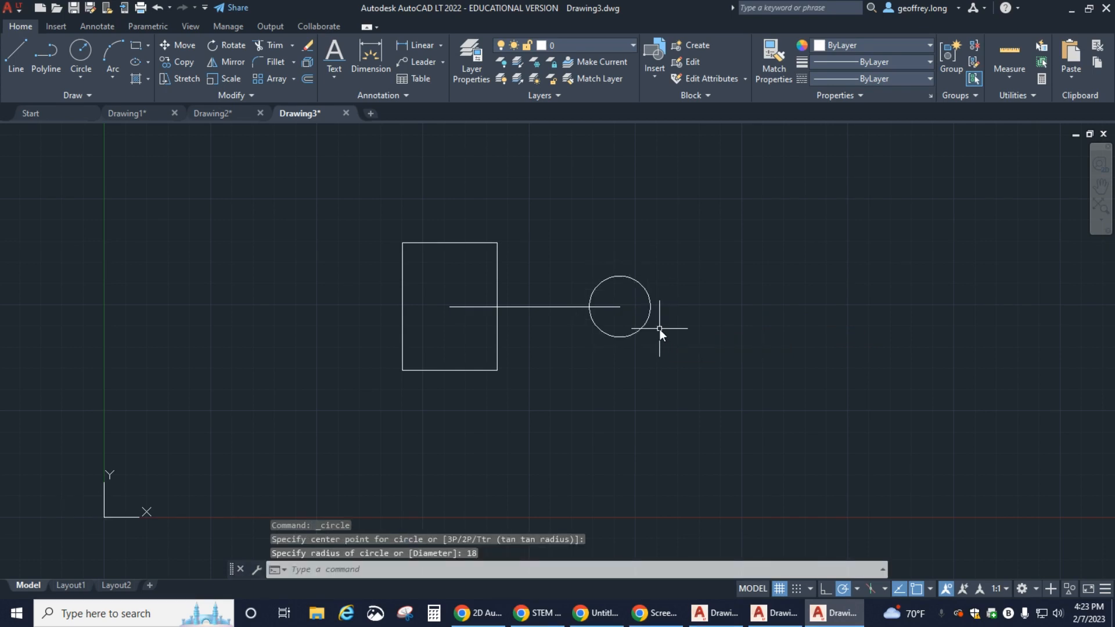
Step: Draw a concentric circle of radius 35 around the radius 18 circle
{"action": "key", "text": "Return"}
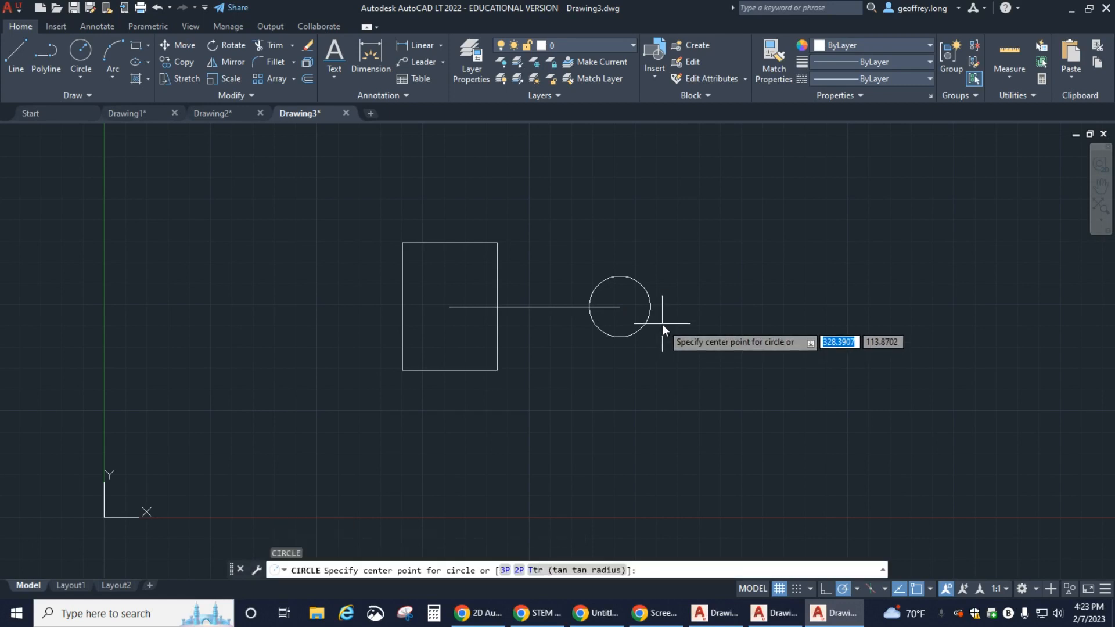
{"action": "left_click", "coordinate": [618, 308]}
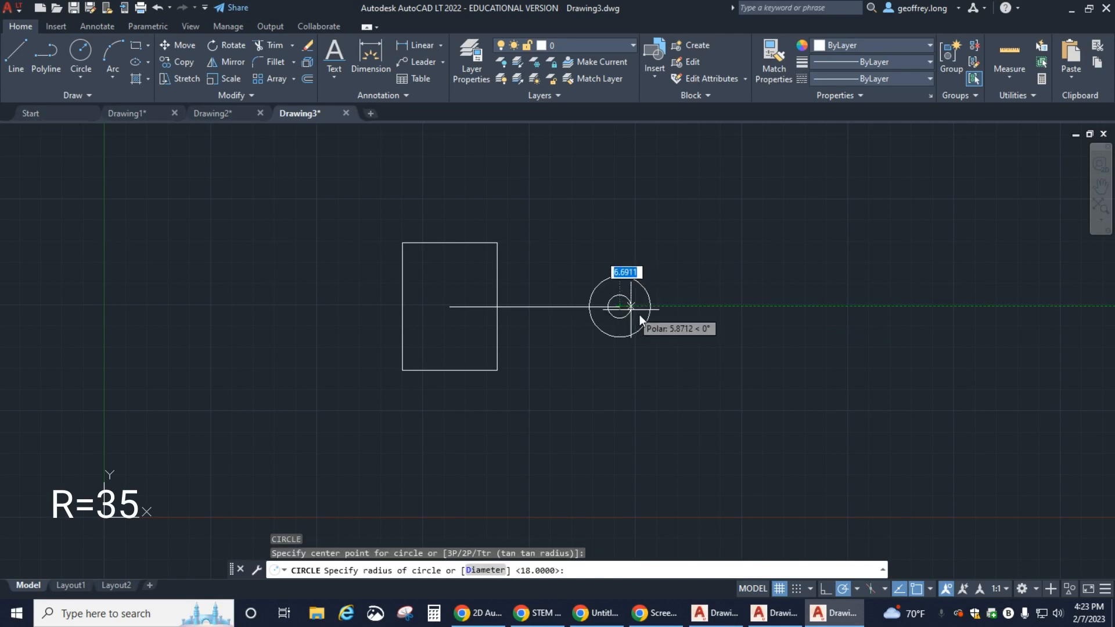
{"action": "type", "text": "35"}
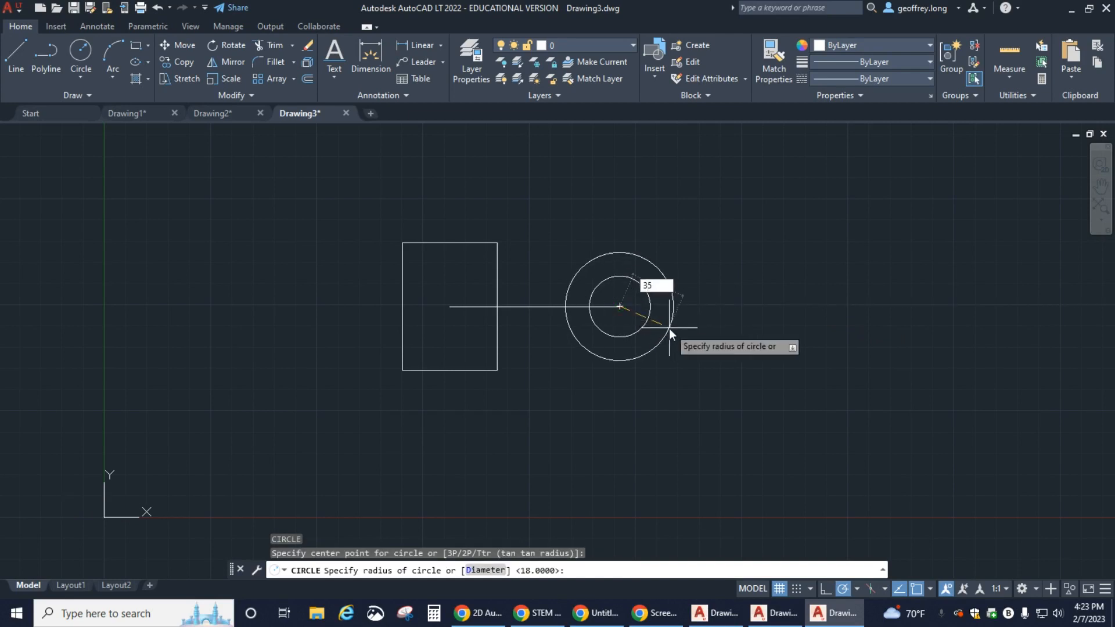
{"action": "key", "text": "Return"}
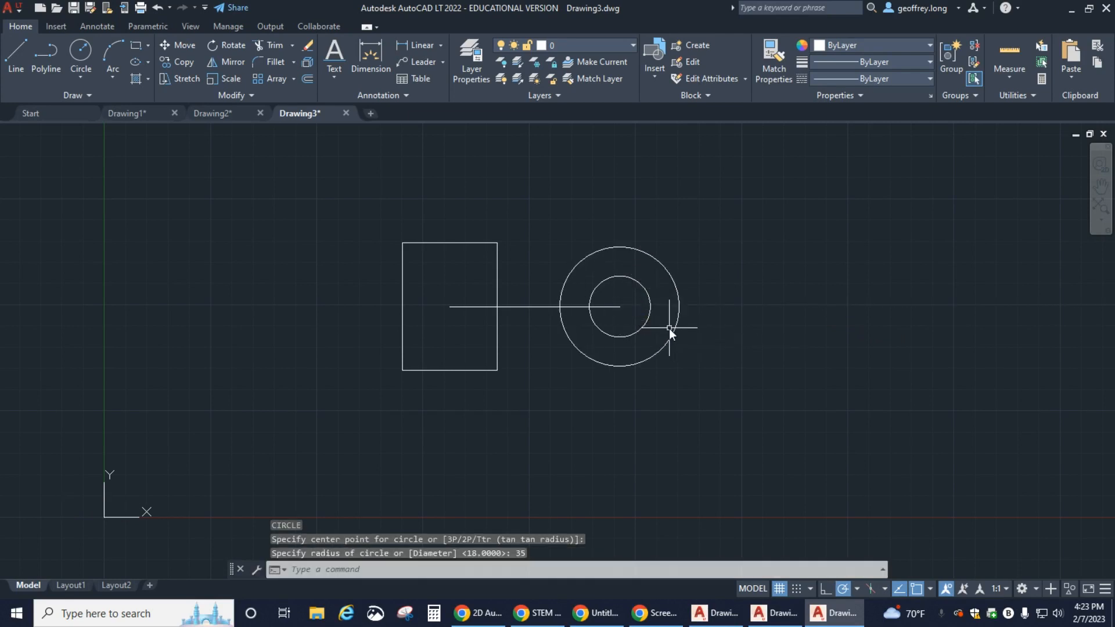
Step: Draw a concentric circle of radius 45 around the radius 18 and 35 circles
{"action": "key", "text": "Return"}
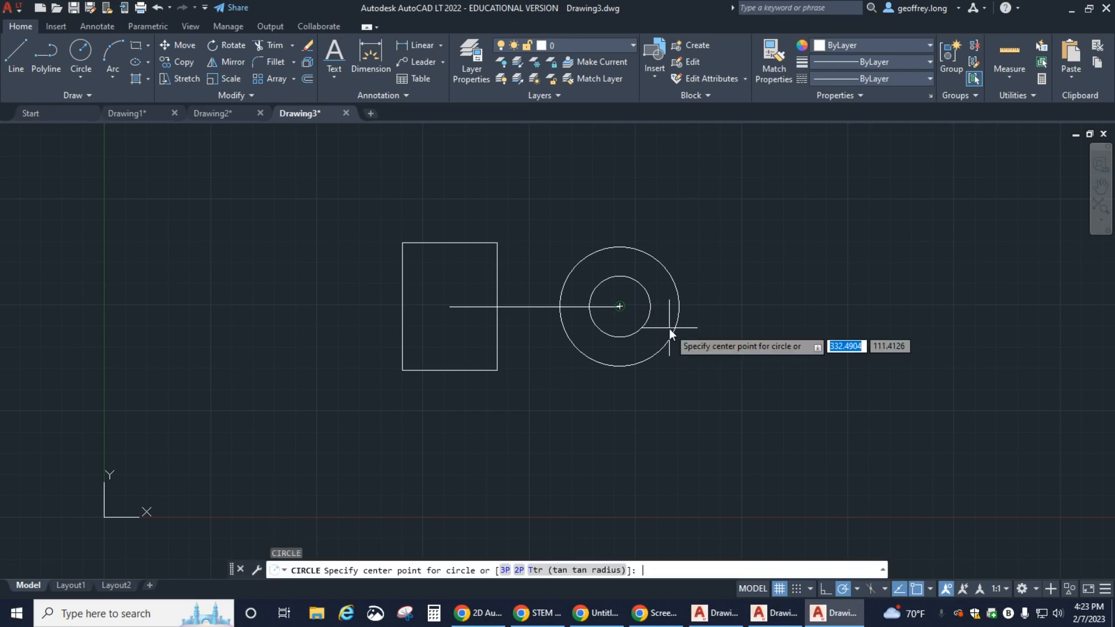
{"action": "left_click", "coordinate": [620, 306]}
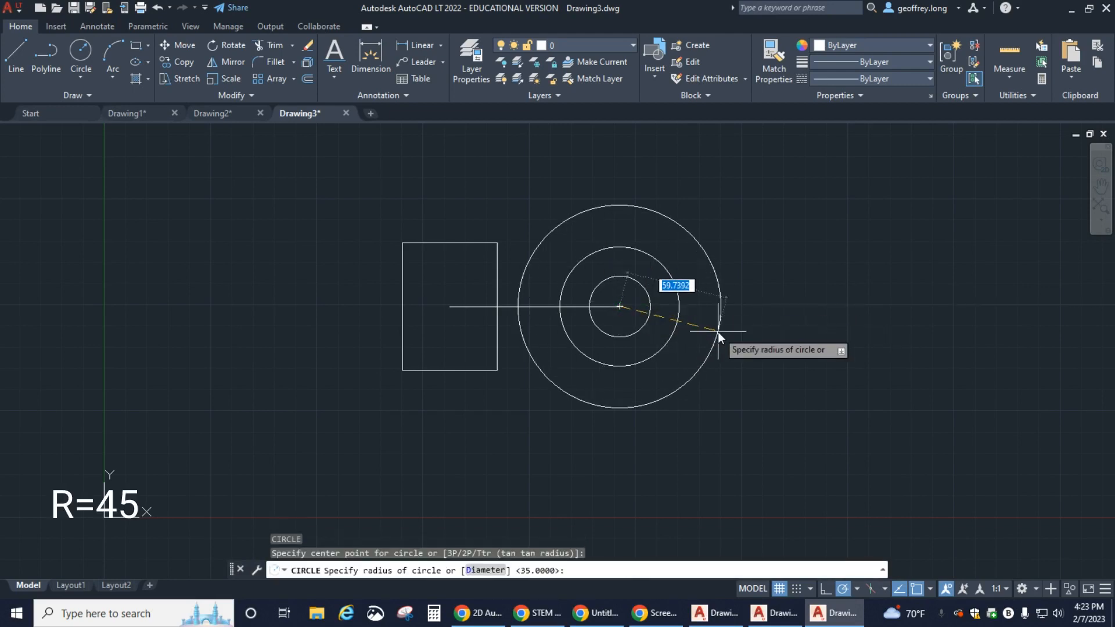
{"action": "type", "text": "45"}
{"action": "key", "text": "Return"}
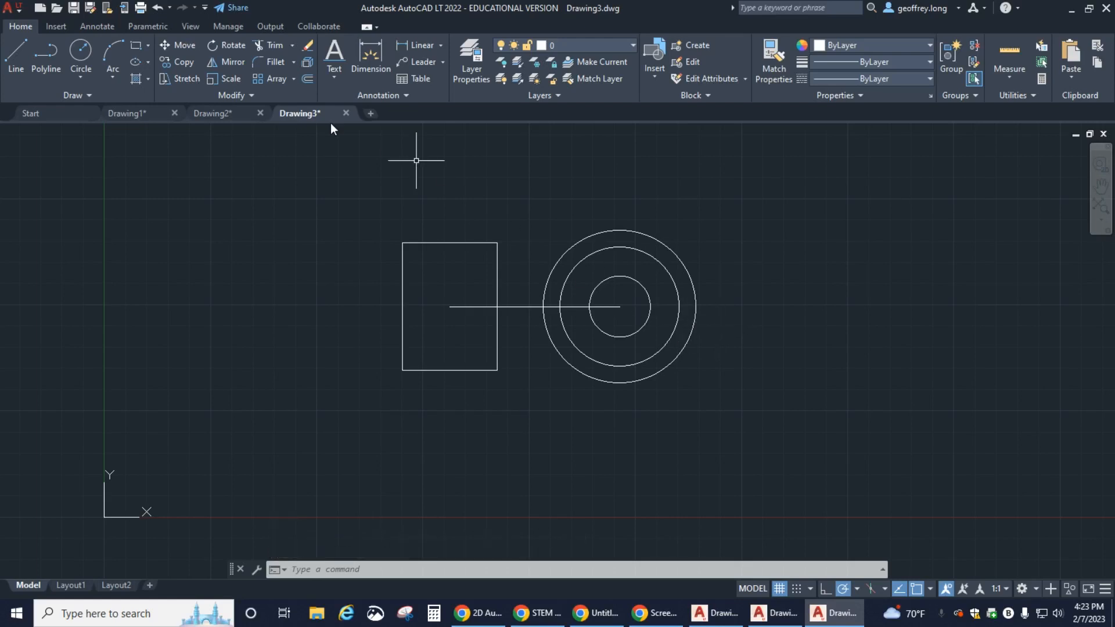
Step: Draw a vertical line 65 units long straight up from the center of the concentric circles
{"action": "left_click", "coordinate": [15, 55]}
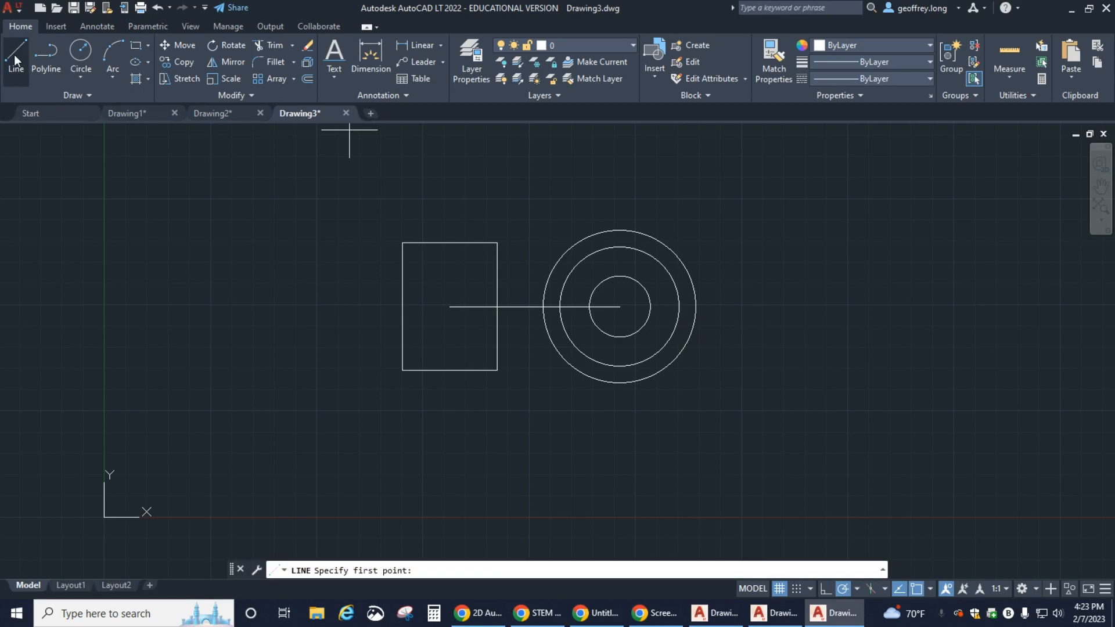
{"action": "left_click", "coordinate": [620, 304]}
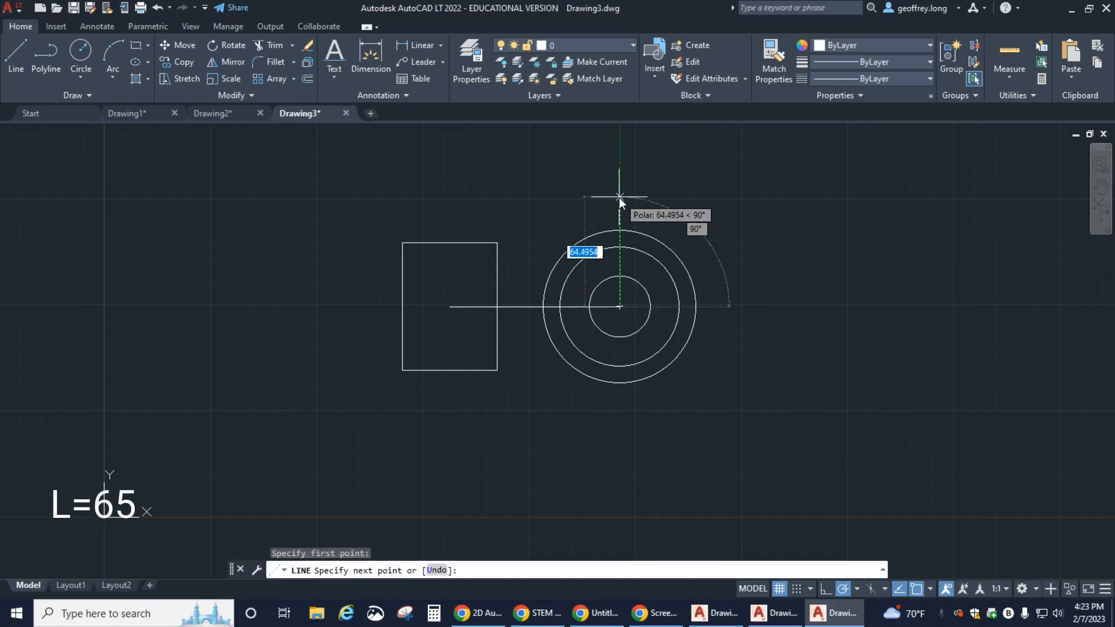
{"action": "type", "text": "65"}
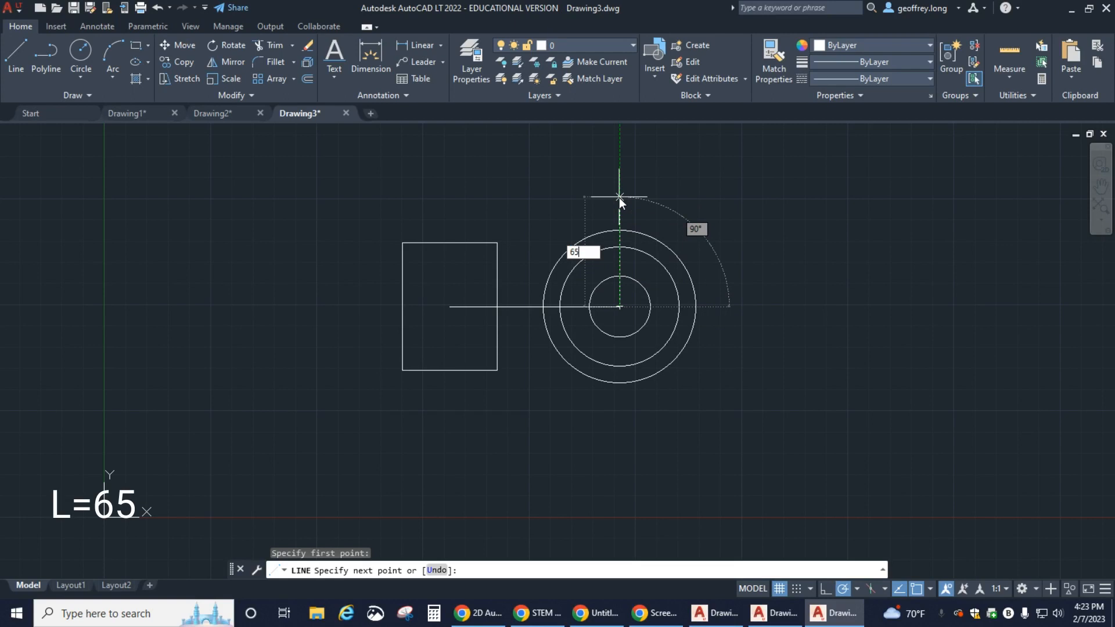
{"action": "key", "text": "Return"}
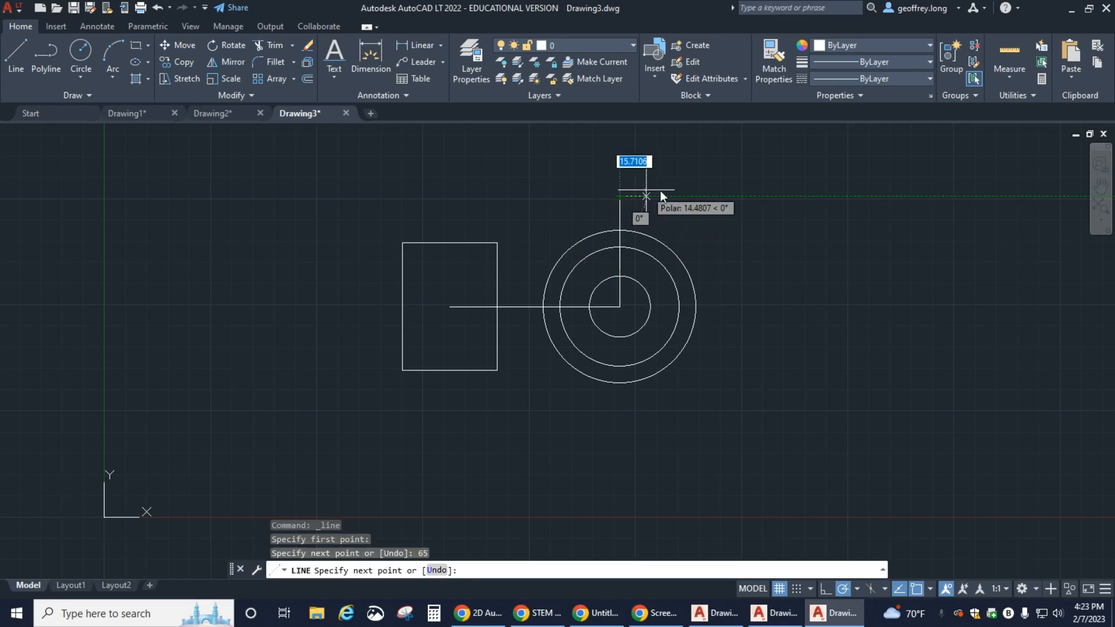
{"action": "key", "text": "Escape"}
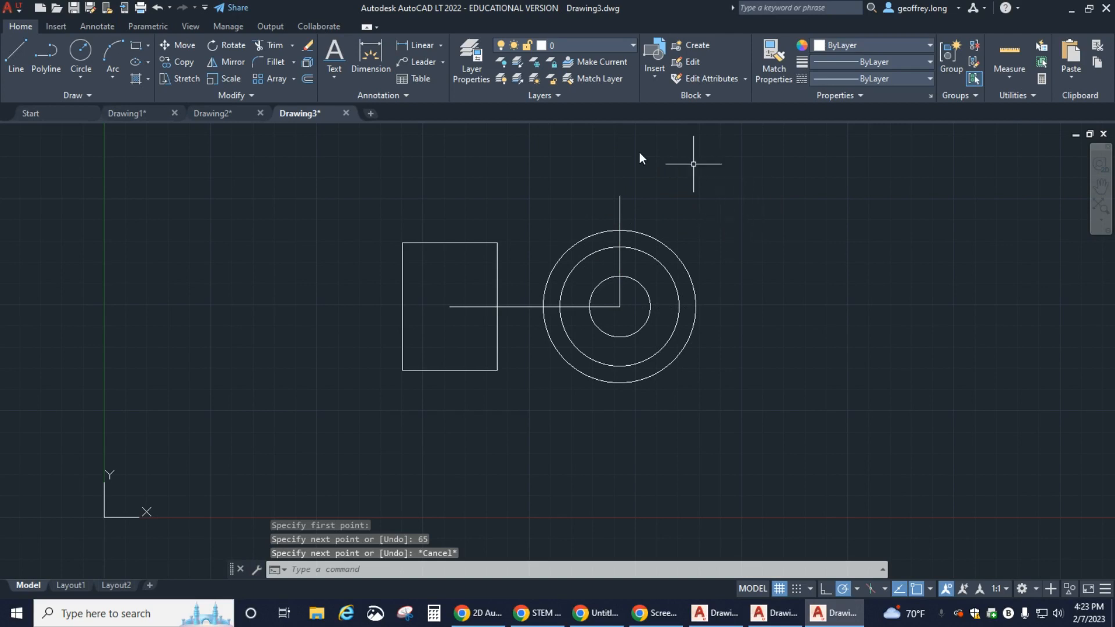
Step: Draw a circle of radius 9 centered on the upper endpoint of the vertical line
{"action": "left_click", "coordinate": [81, 55]}
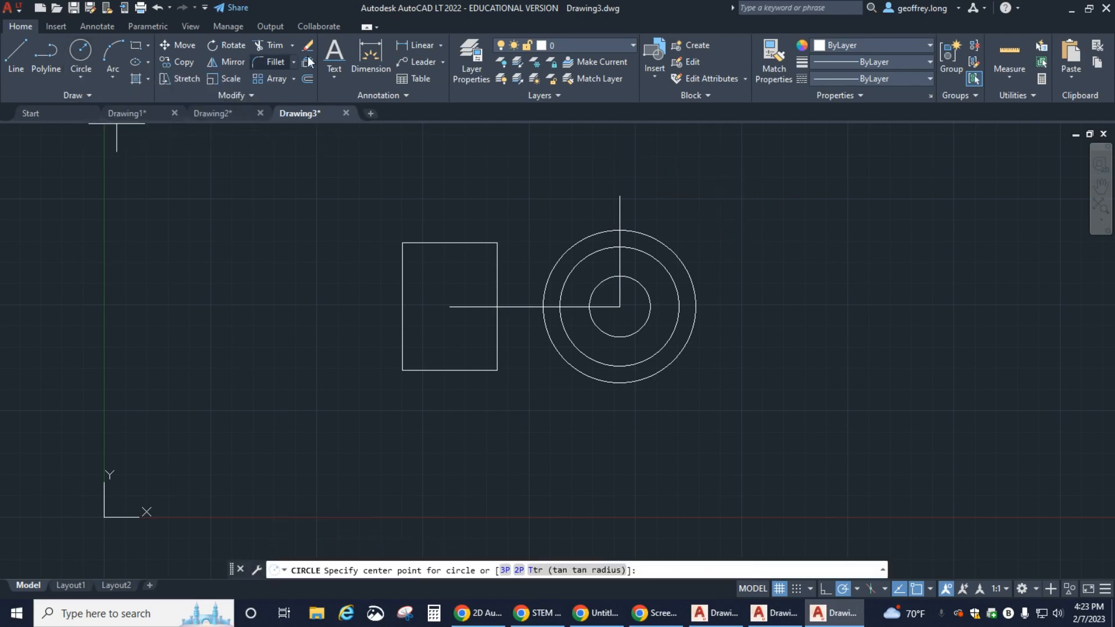
{"action": "left_click", "coordinate": [620, 197]}
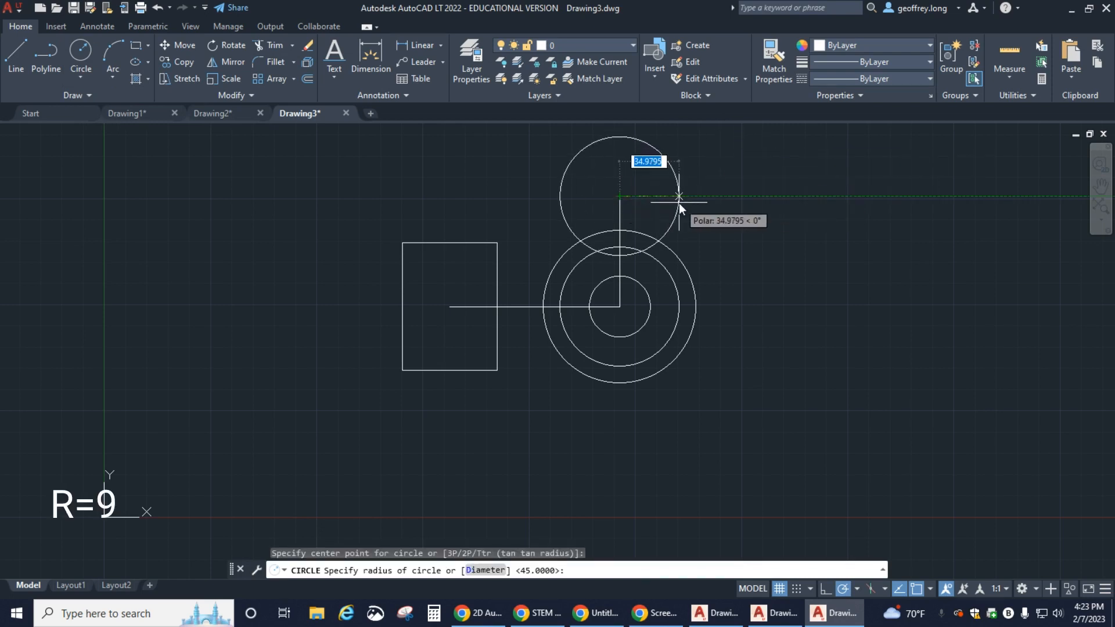
{"action": "type", "text": "9"}
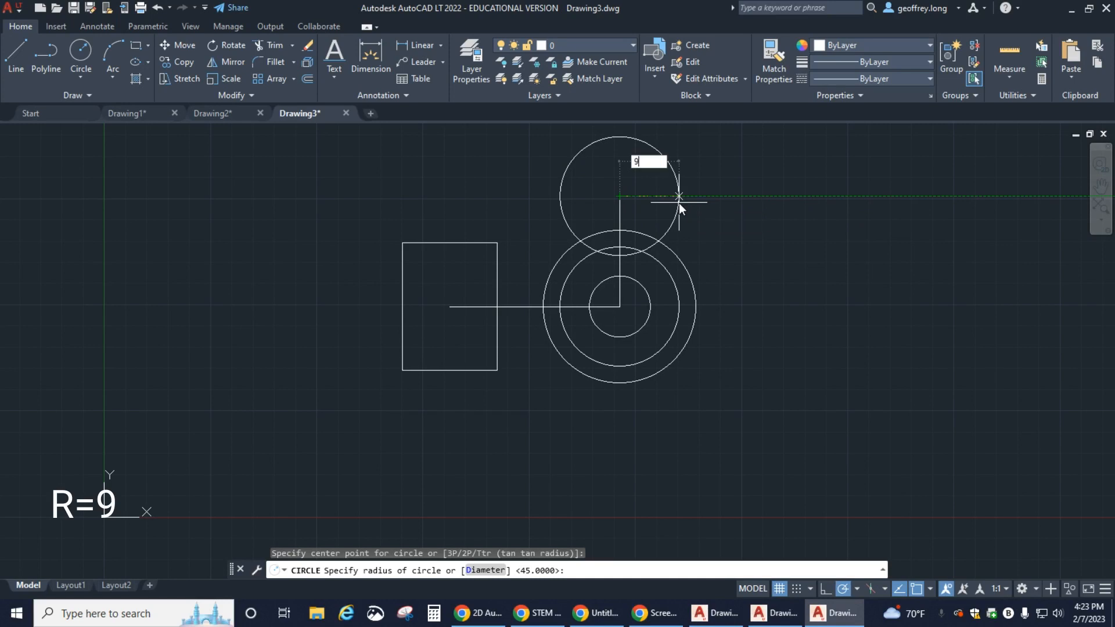
{"action": "key", "text": "Return"}
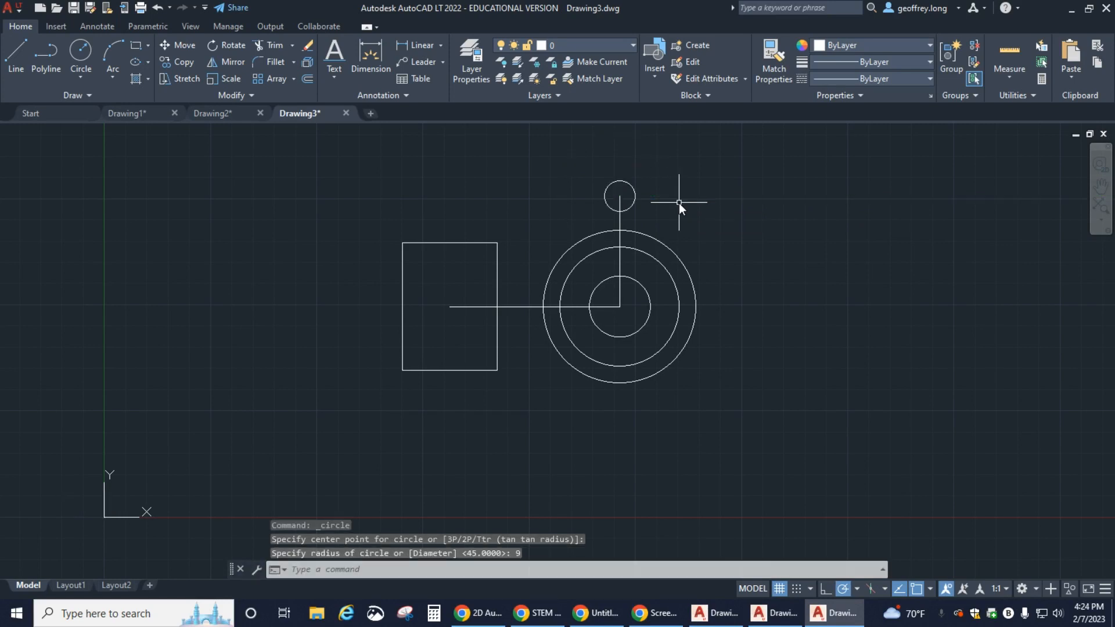
Step: Draw a concentric circle of radius 18 around the radius 9 circle
{"action": "key", "text": "Return"}
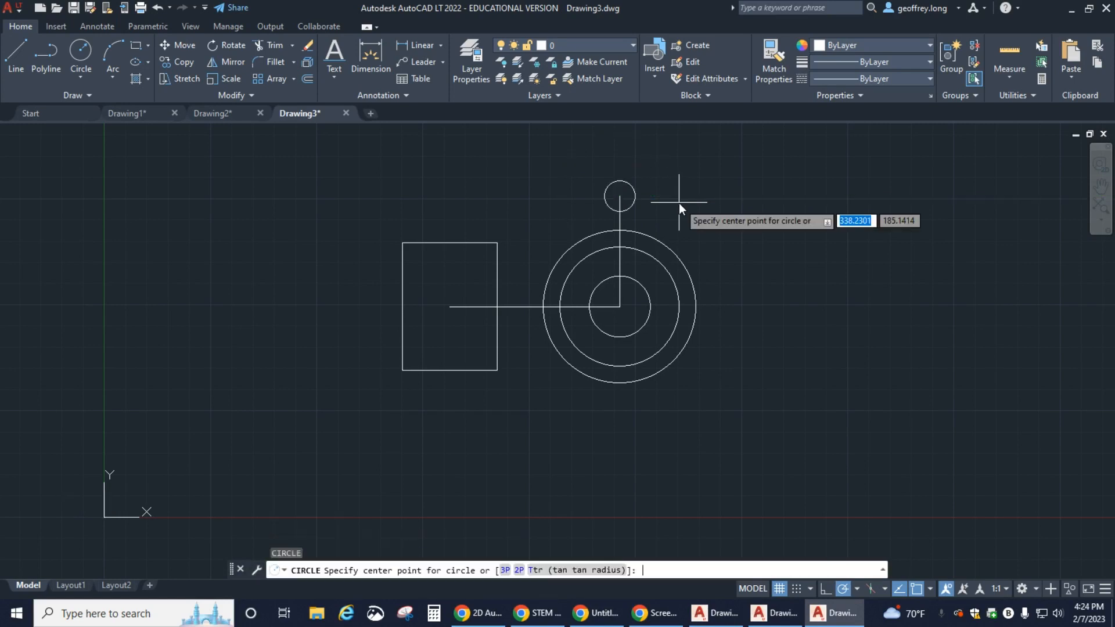
{"action": "left_click", "coordinate": [620, 196]}
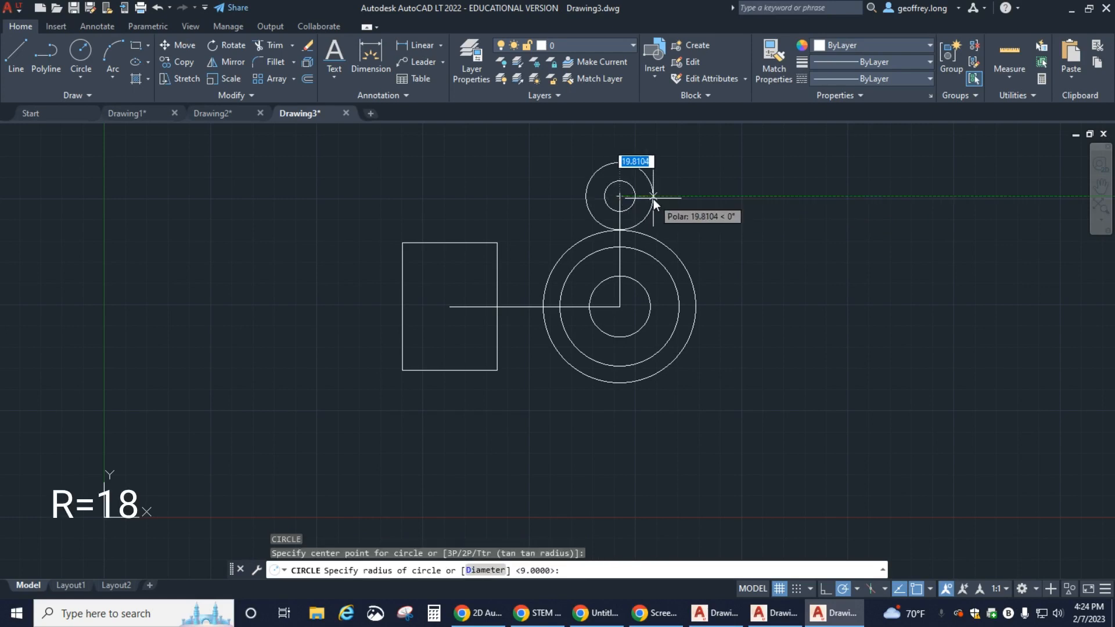
{"action": "type", "text": "18"}
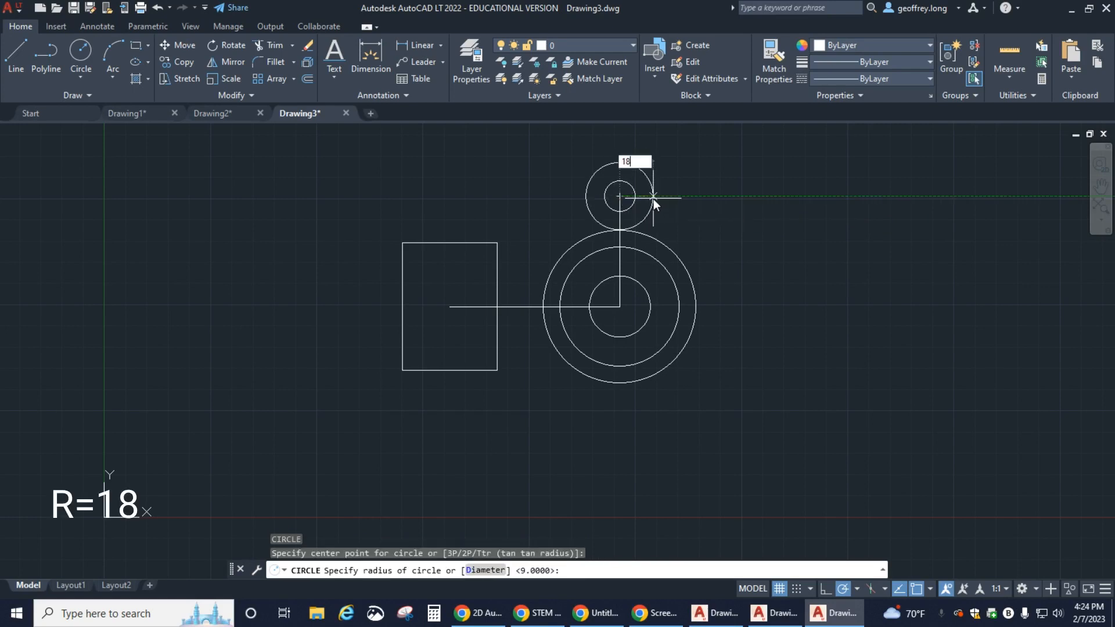
{"action": "key", "text": "Return"}
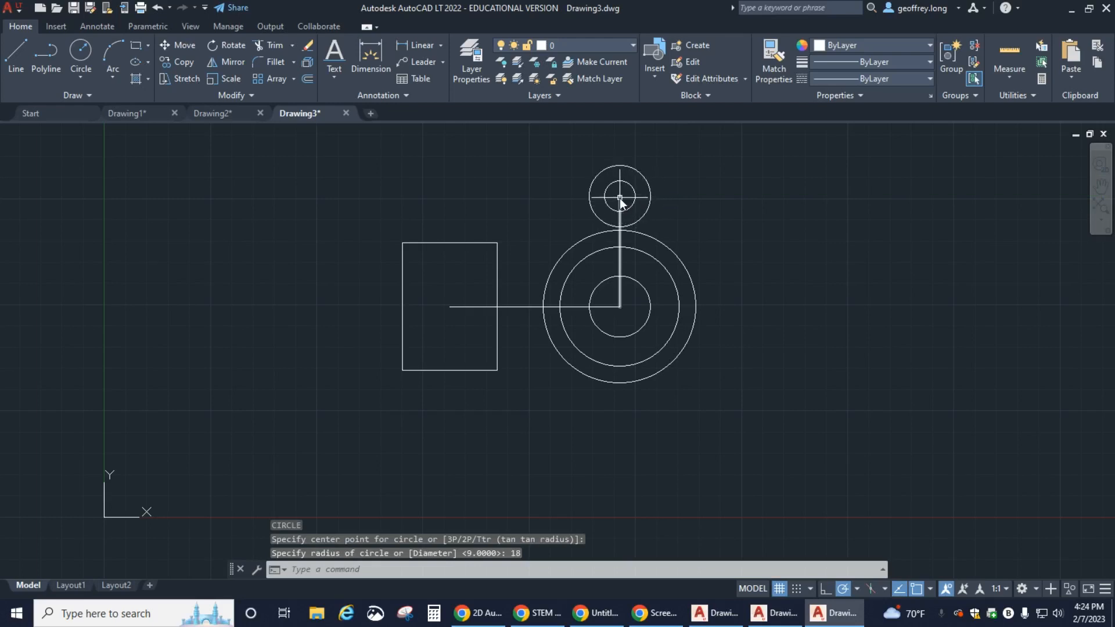
Step: Draw a concentric circle of radius 24 around the upper radius 9 and 18 circles
{"action": "key", "text": "Return"}
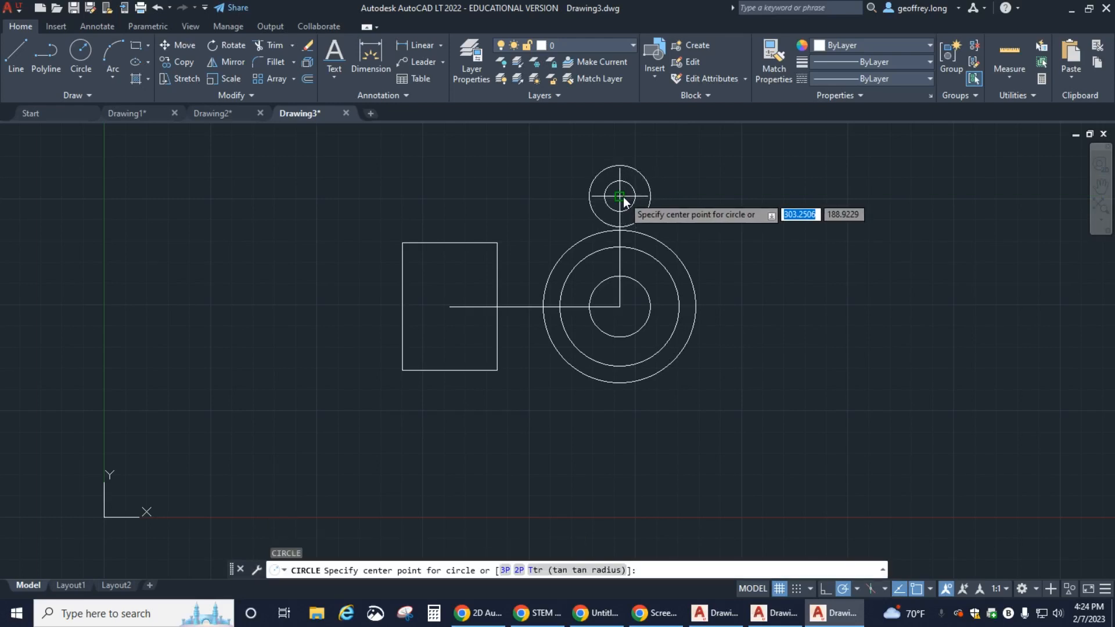
{"action": "left_click", "coordinate": [621, 197]}
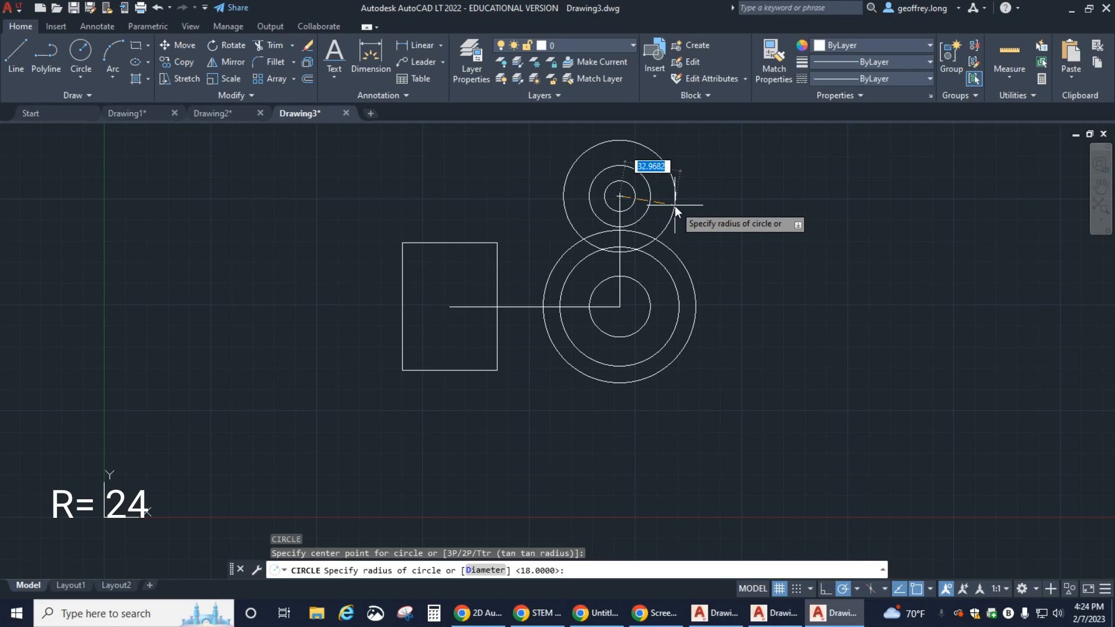
{"action": "type", "text": "24"}
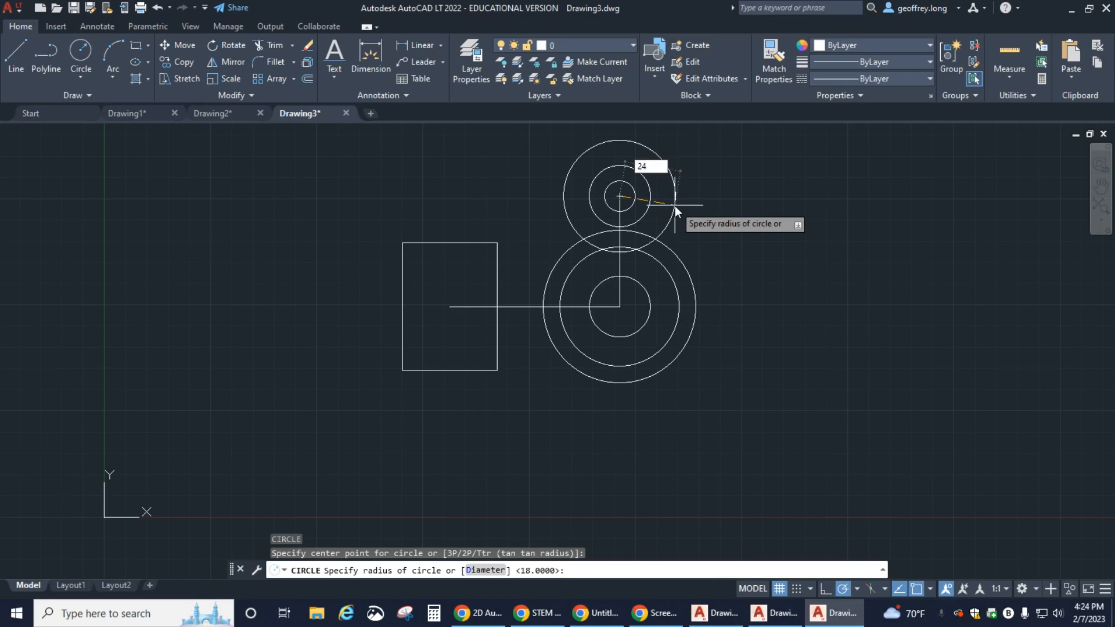
{"action": "key", "text": "Return"}
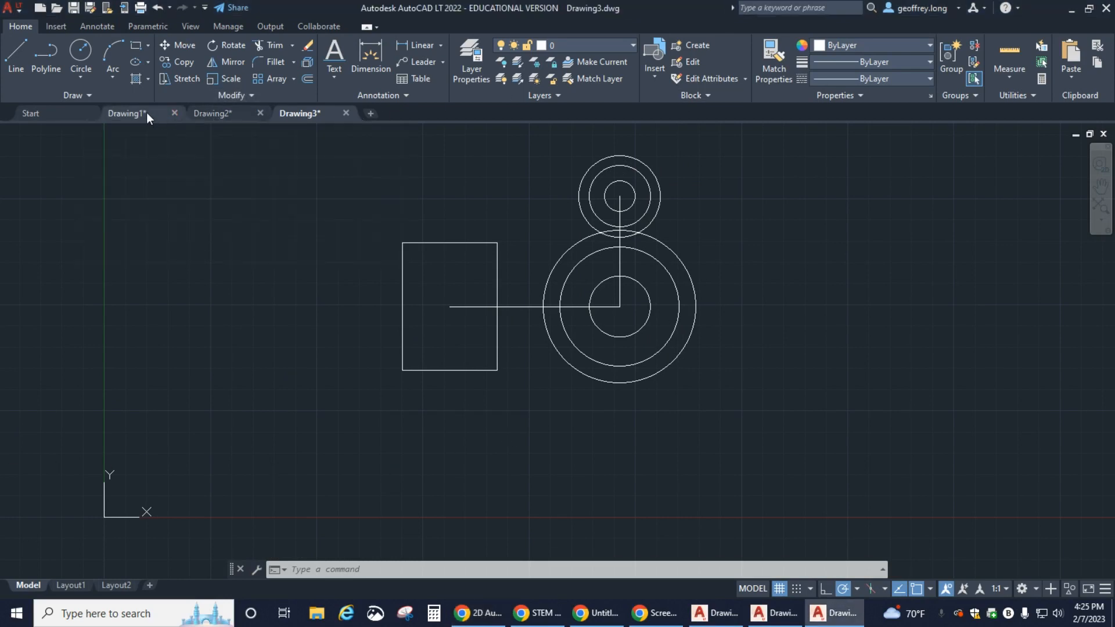
{"action": "left_click", "coordinate": [205, 113]}
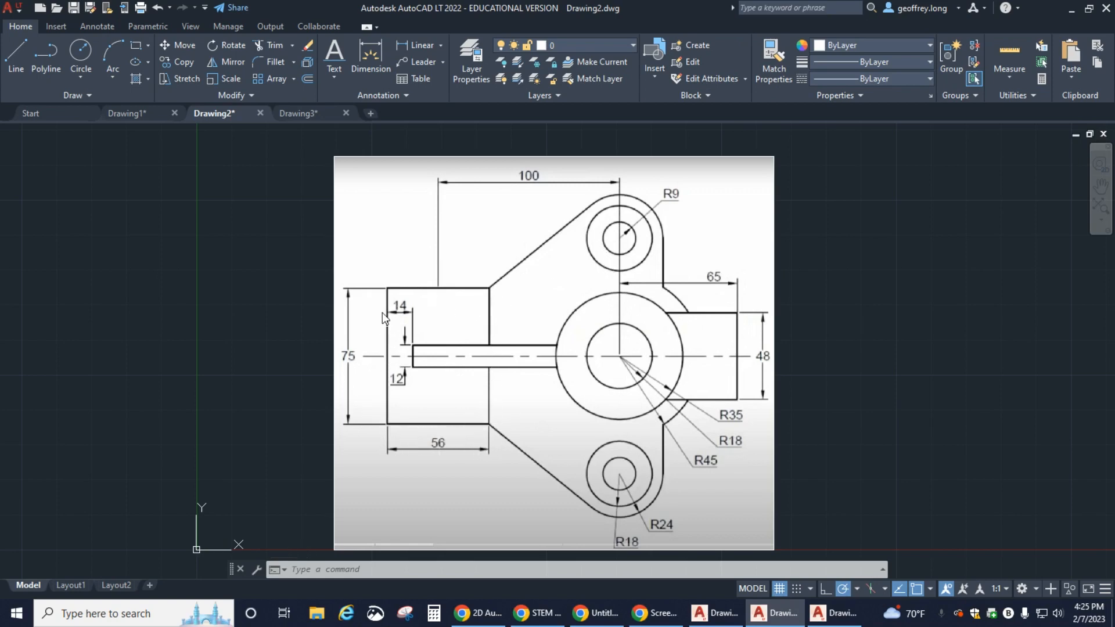
{"action": "left_click", "coordinate": [295, 112]}
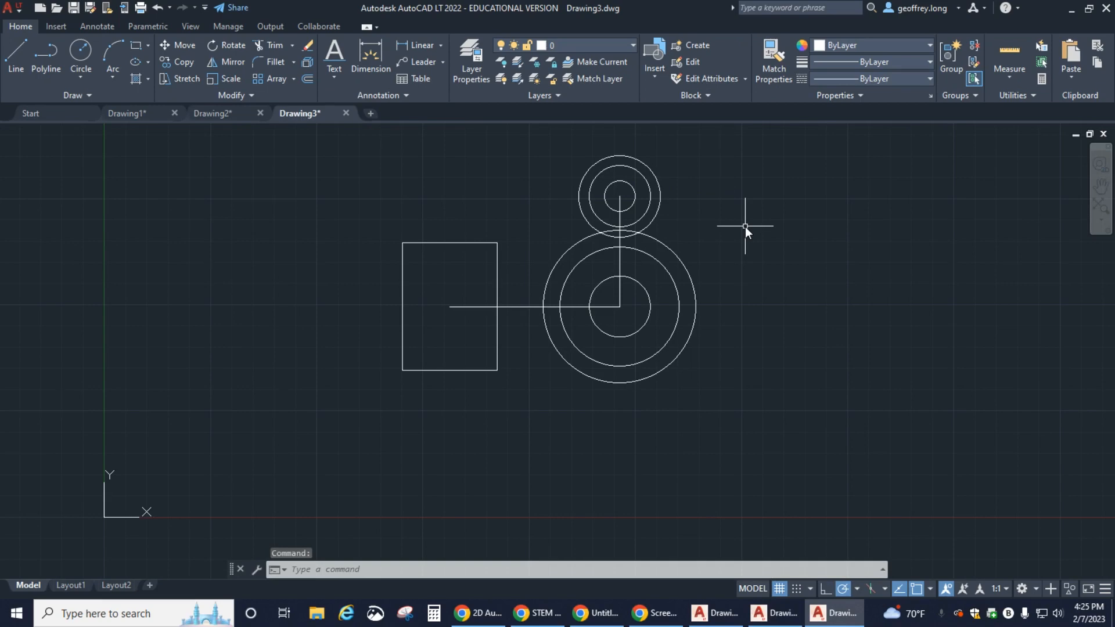
{"action": "left_click", "coordinate": [10, 56]}
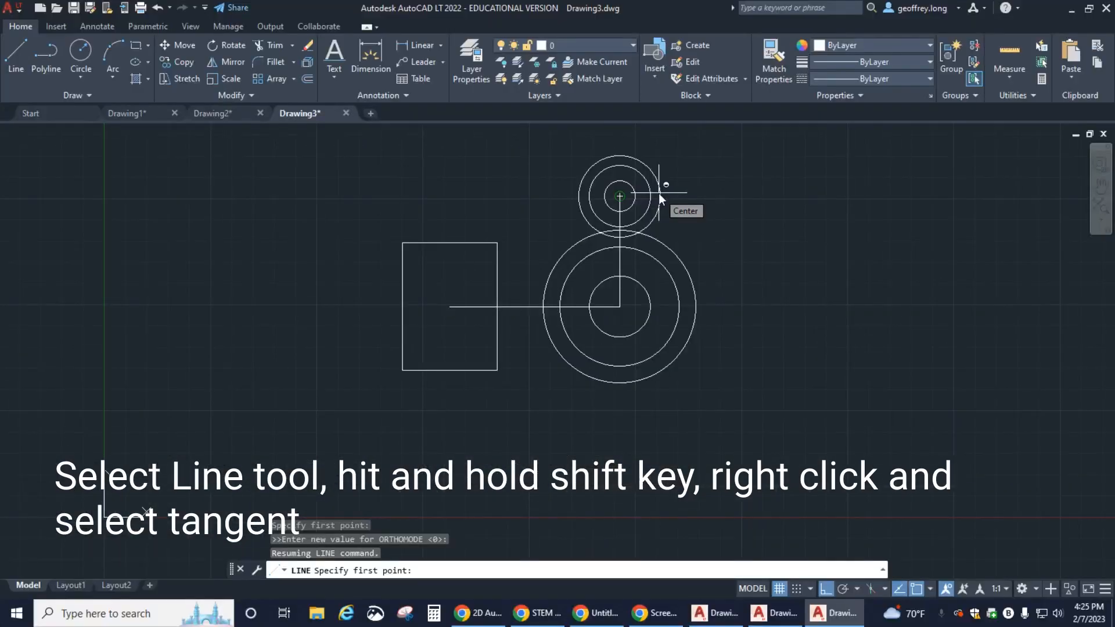
{"action": "right_click", "coordinate": [659, 196], "text": "shift"}
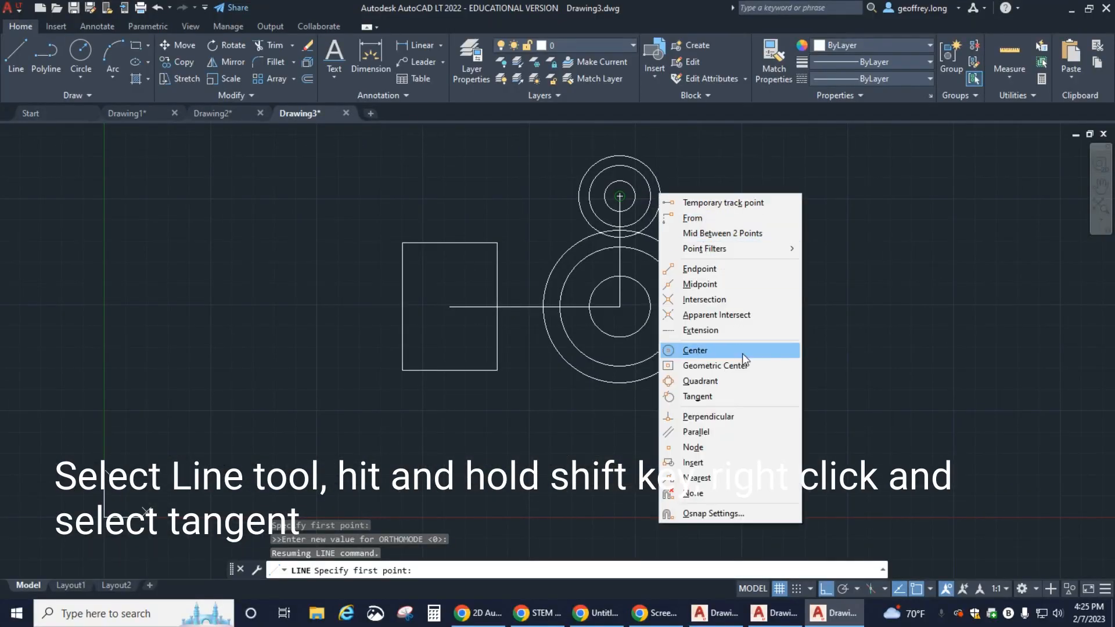
{"action": "left_click", "coordinate": [709, 395]}
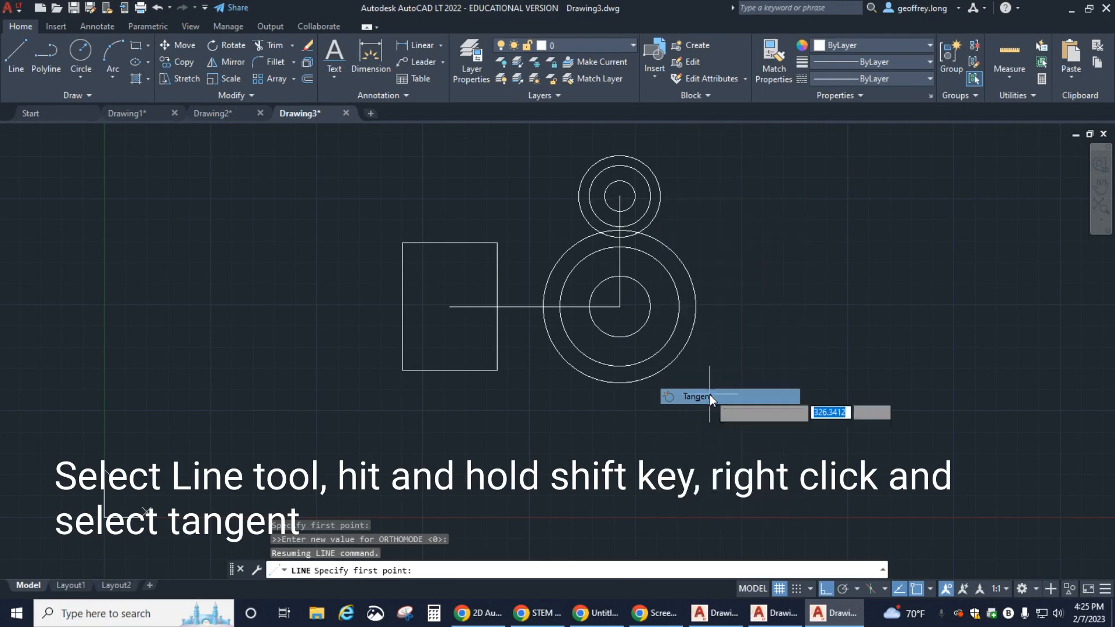
{"action": "left_click", "coordinate": [660, 199]}
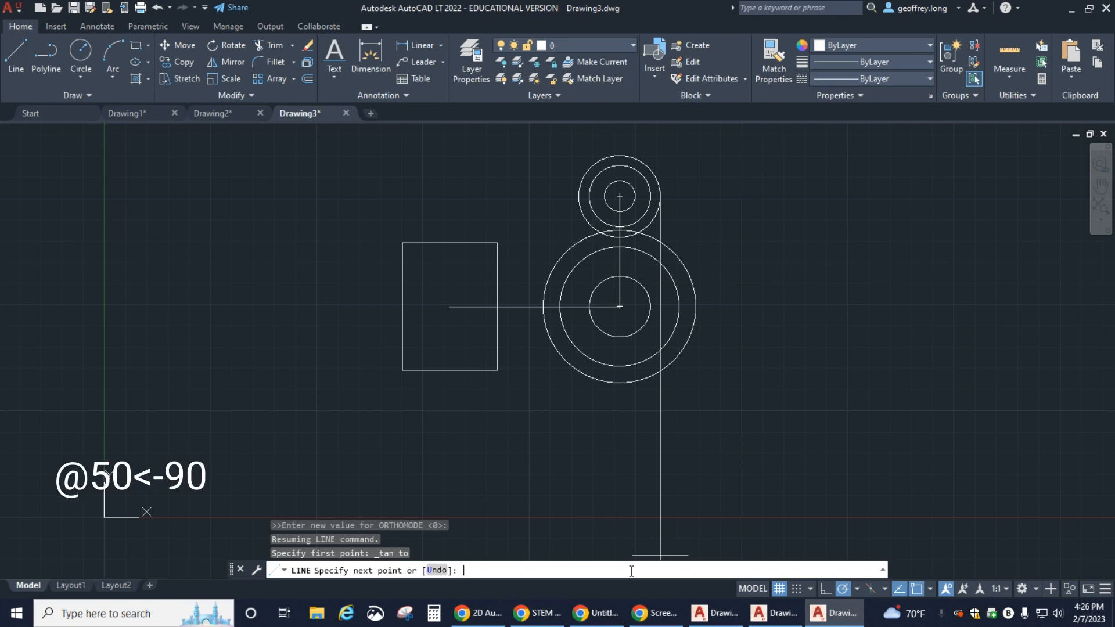
{"action": "type", "text": "@50"}
{"action": "key", "text": "BackSpace"}
{"action": "type", "text": "<"}
{"action": "type", "text": "-90"}
{"action": "key", "text": "Return"}
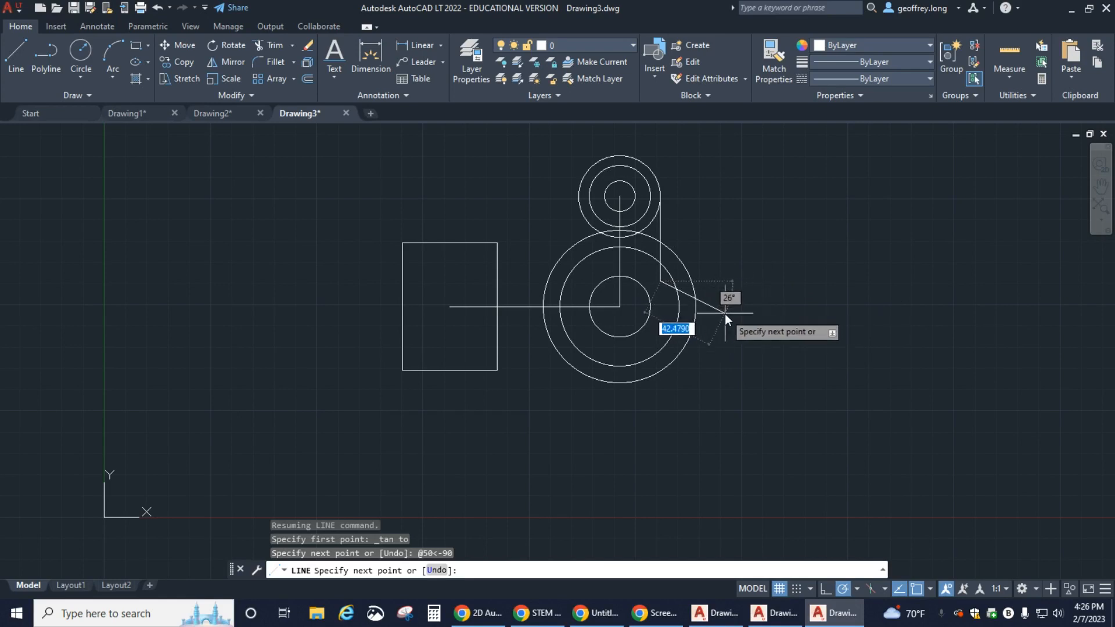
{"action": "key", "text": "Escape"}
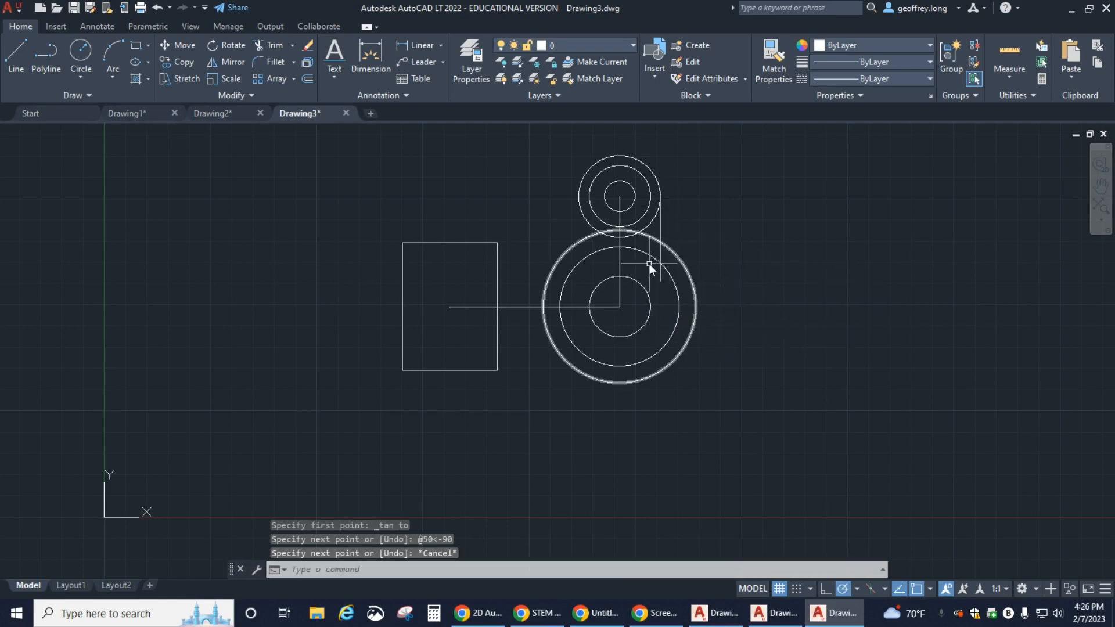
Step: After checking the reference drawing, draw a line from a tangent point on the upper radius 24 circle's left side to the rectangle's upper-right corner
{"action": "left_click", "coordinate": [216, 113]}
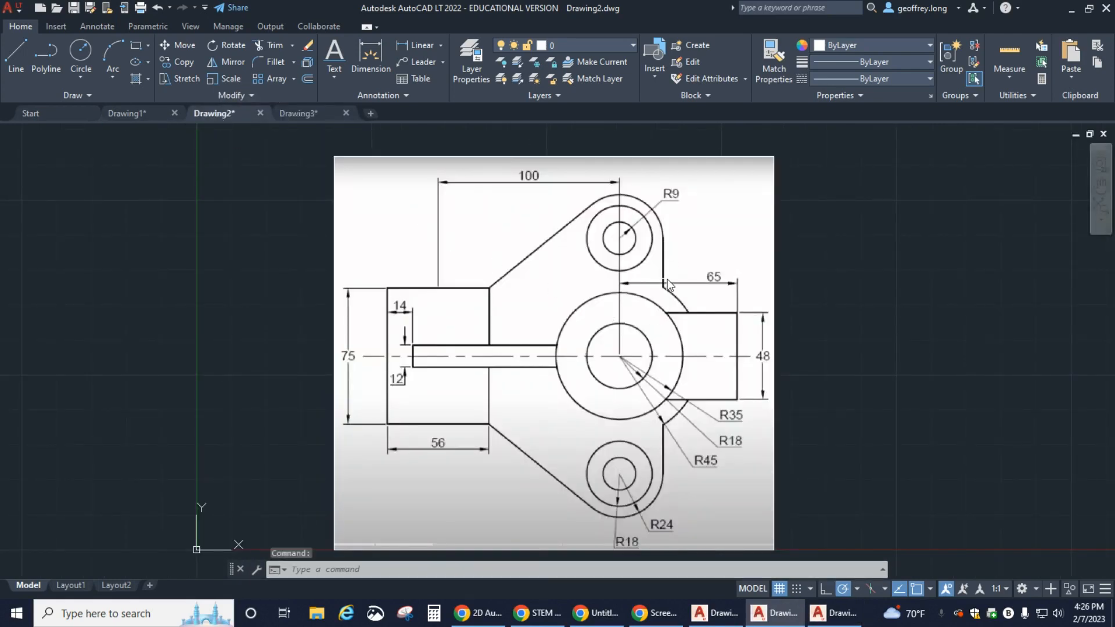
{"action": "left_click", "coordinate": [302, 114]}
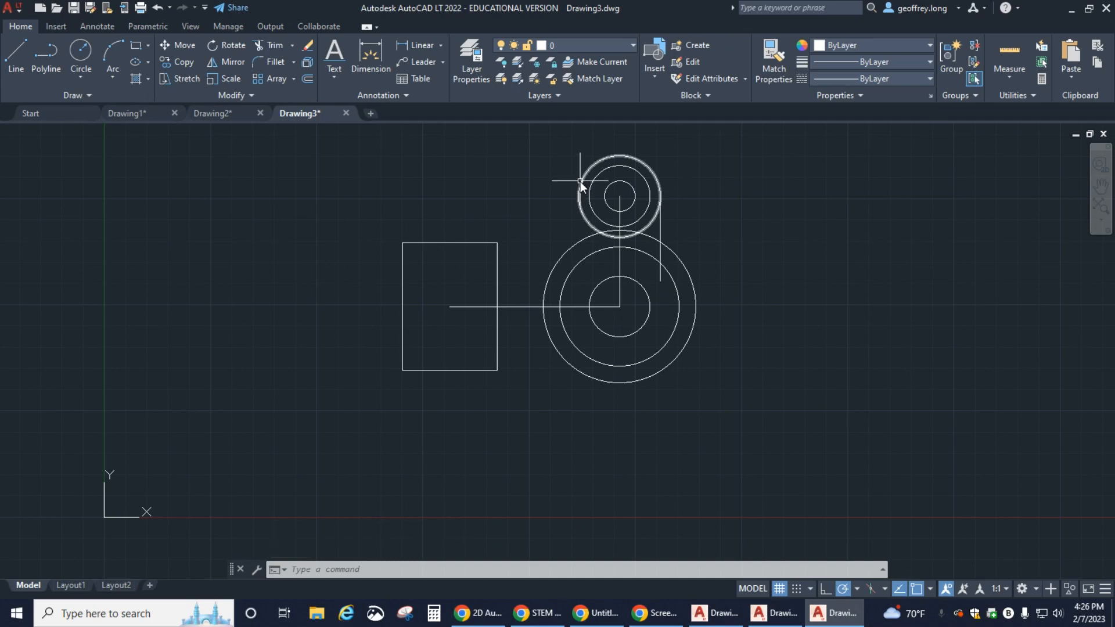
{"action": "left_click", "coordinate": [17, 54]}
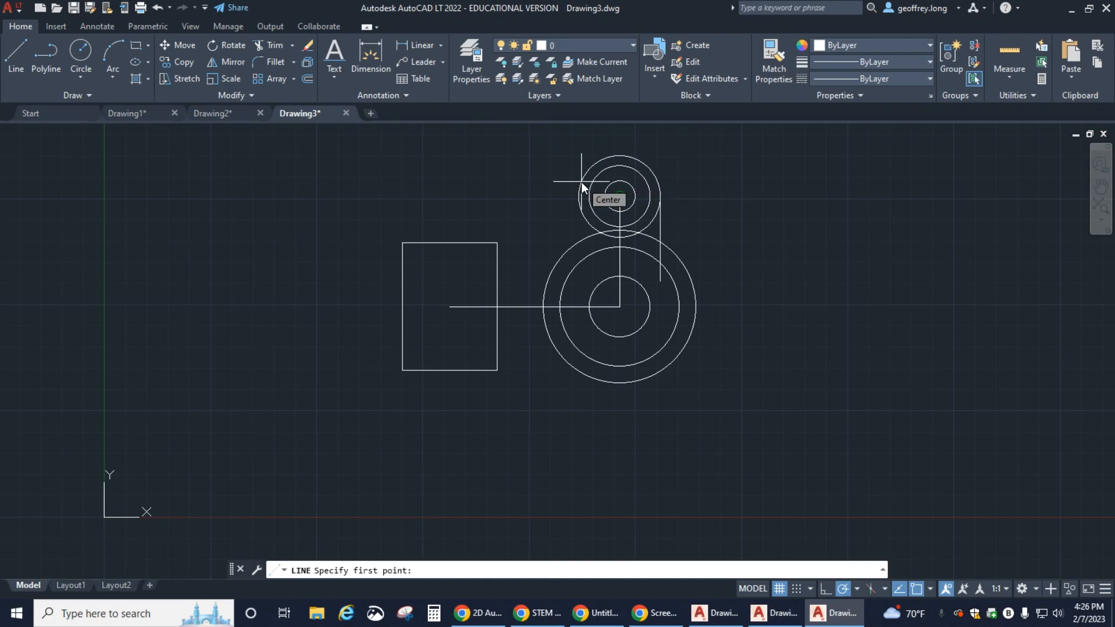
{"action": "key", "text": "F8"}
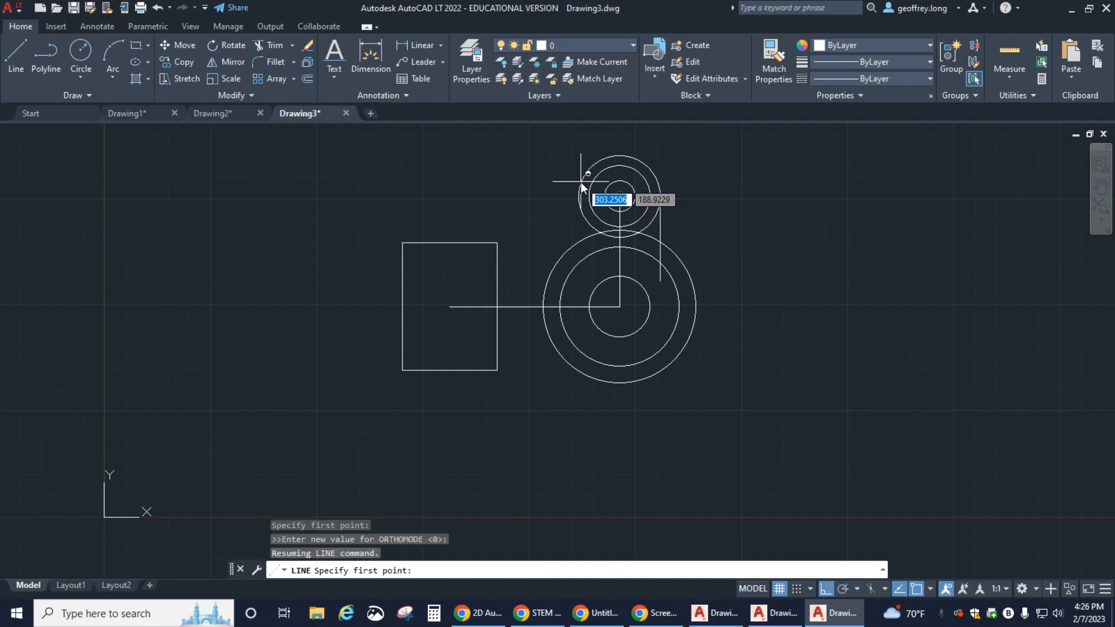
{"action": "right_click", "coordinate": [580, 184], "text": "shift"}
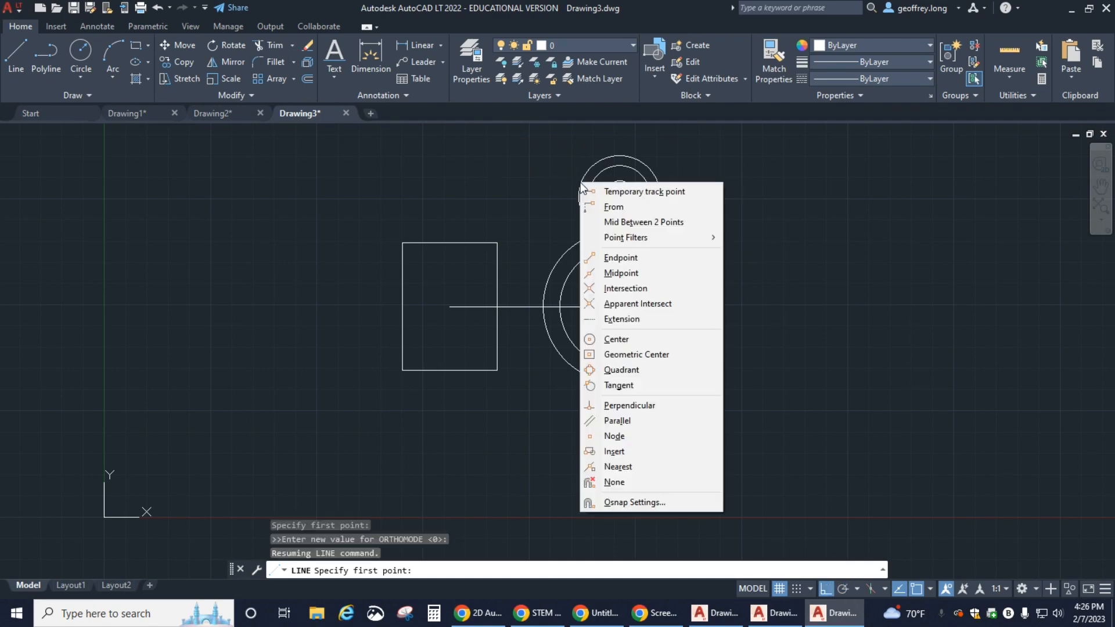
{"action": "left_click", "coordinate": [621, 386]}
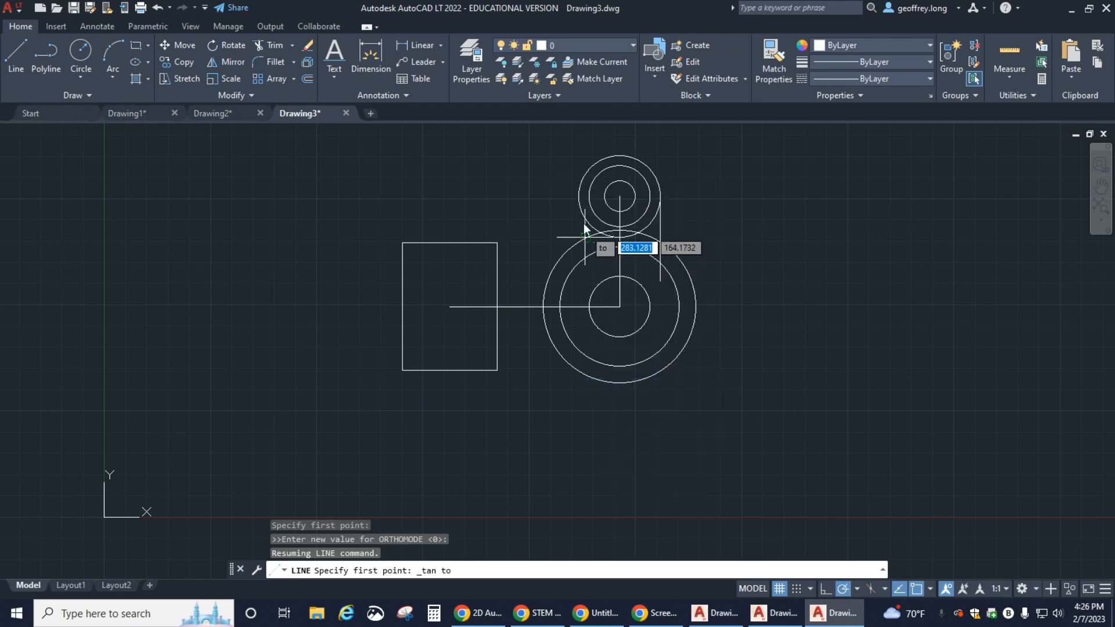
{"action": "left_click", "coordinate": [580, 185]}
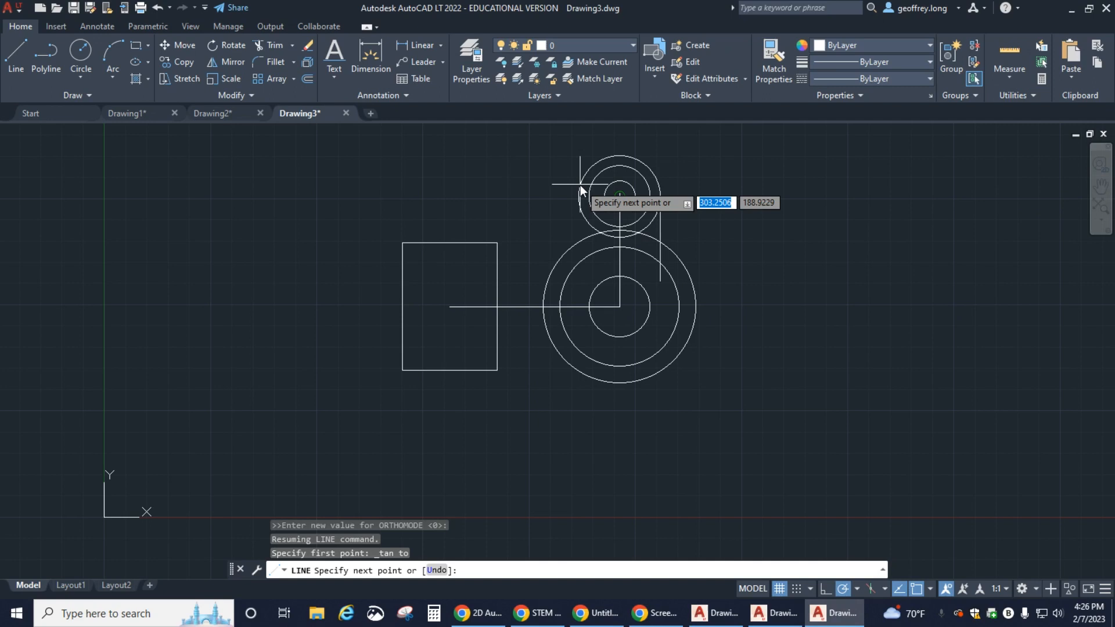
{"action": "left_click", "coordinate": [498, 243]}
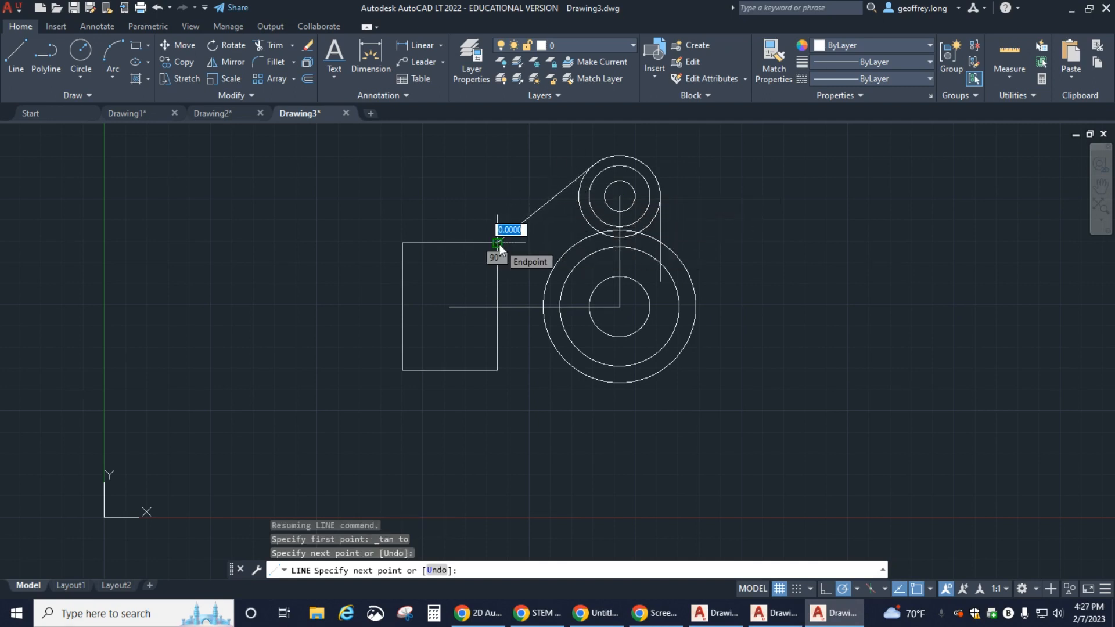
{"action": "key", "text": "Escape"}
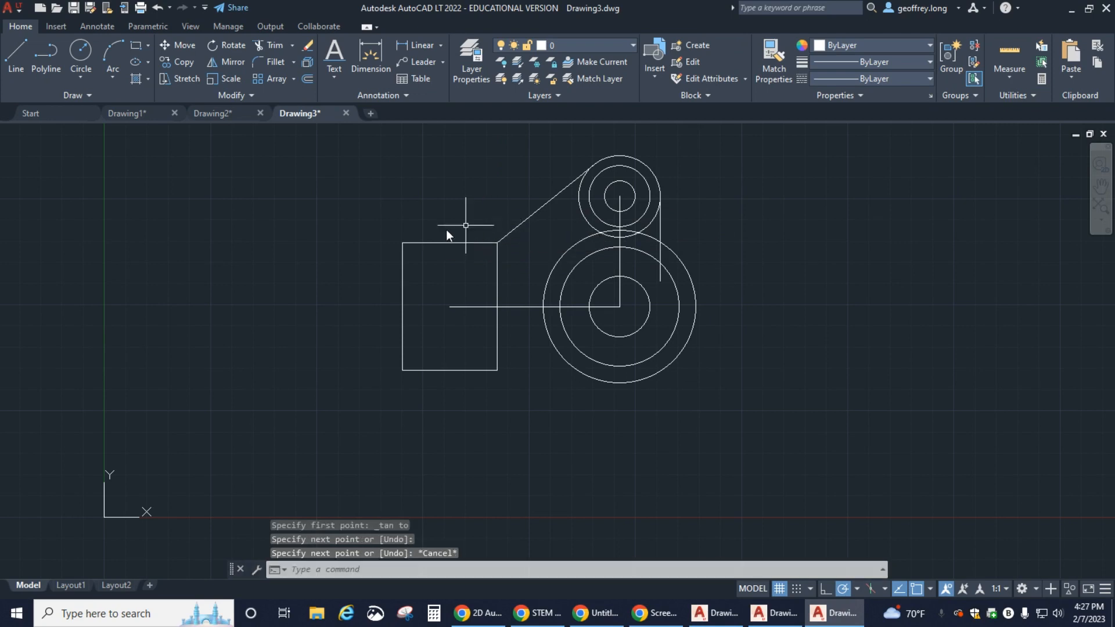
Step: Stretch both ends of the horizontal line well past the rectangle on the left and the large circles on the right
{"action": "key", "text": "alt+Tab"}
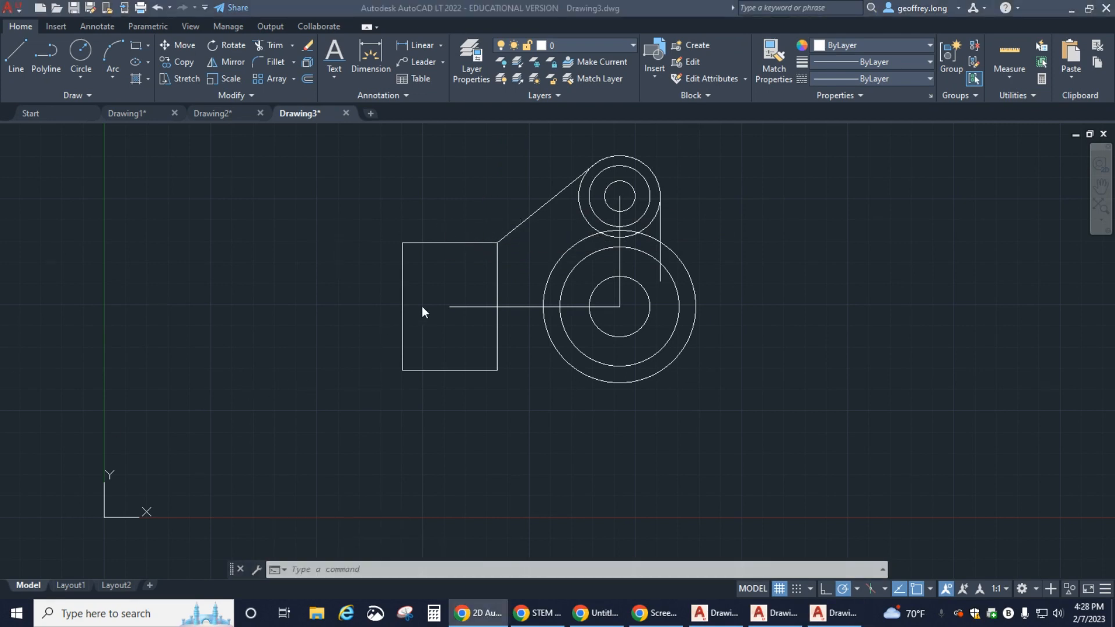
{"action": "left_click", "coordinate": [518, 305]}
{"action": "left_click", "coordinate": [518, 307]}
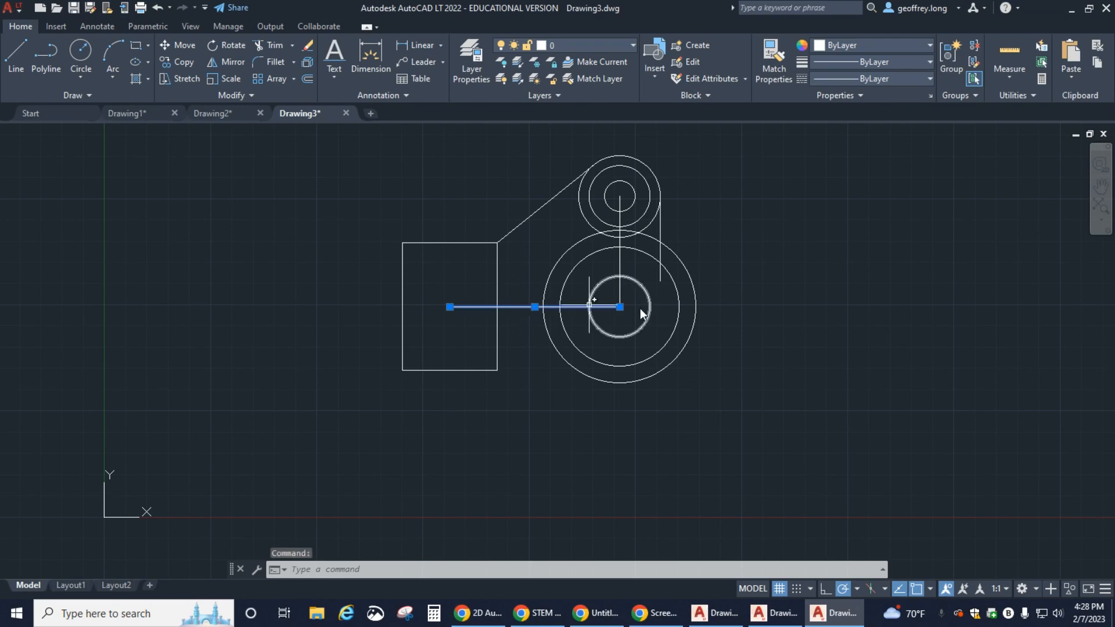
{"action": "mouse_move", "coordinate": [619, 306]}
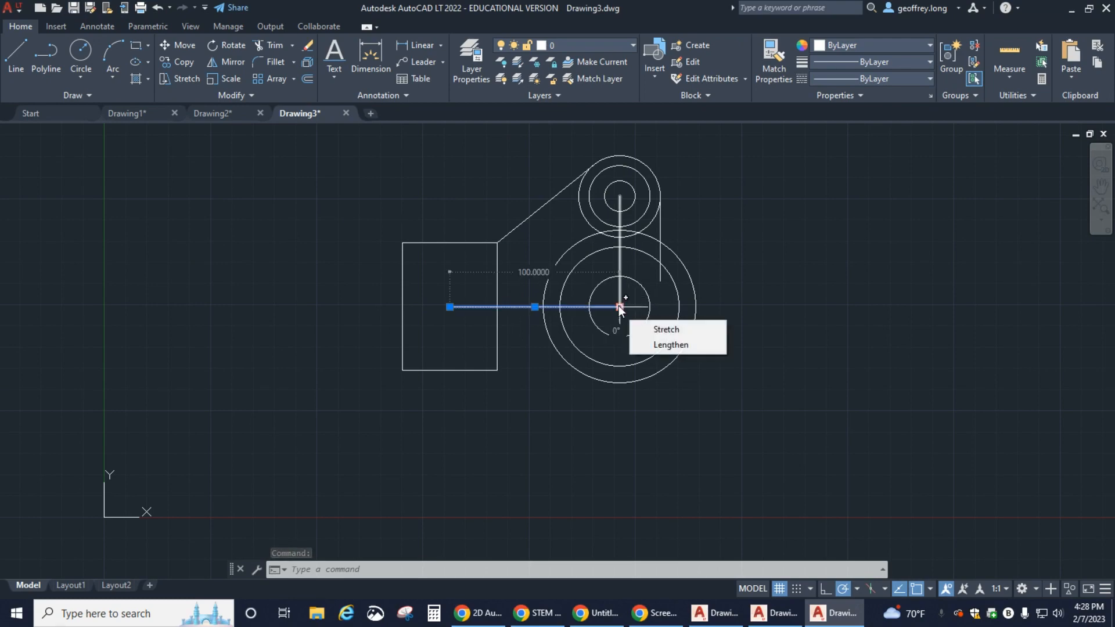
{"action": "left_click", "coordinate": [619, 306]}
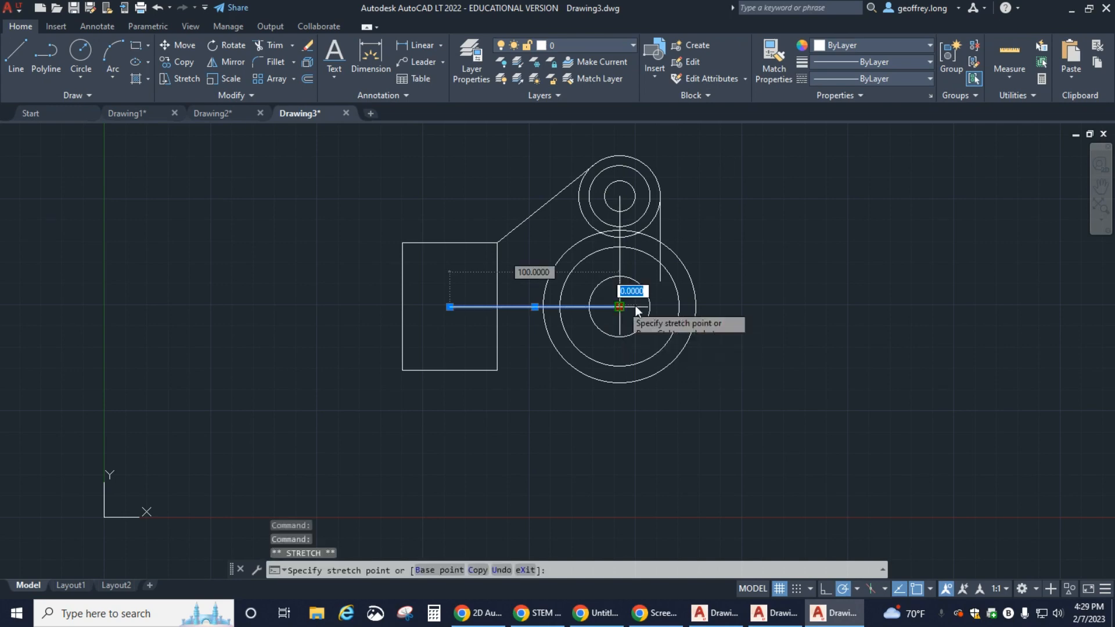
{"action": "left_click", "coordinate": [876, 306]}
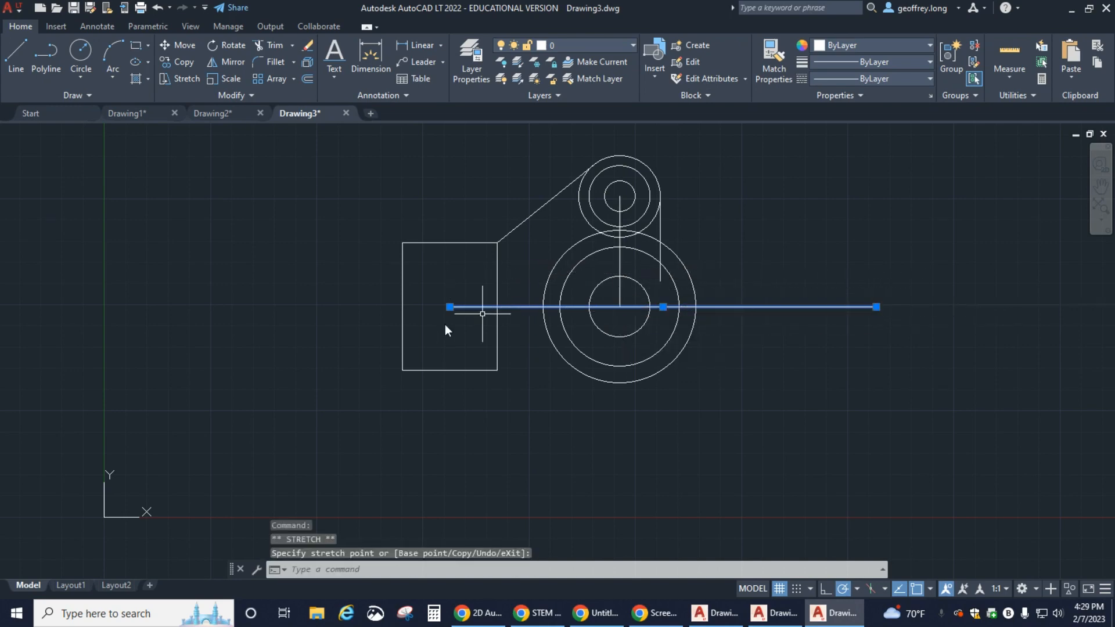
{"action": "left_click", "coordinate": [450, 307]}
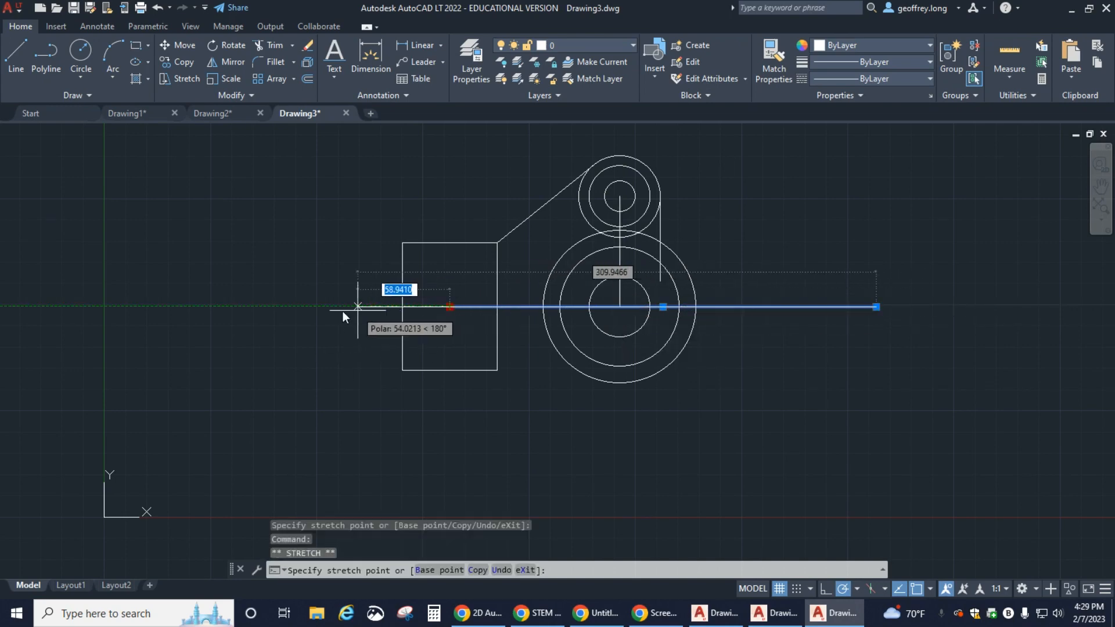
{"action": "left_click", "coordinate": [306, 310]}
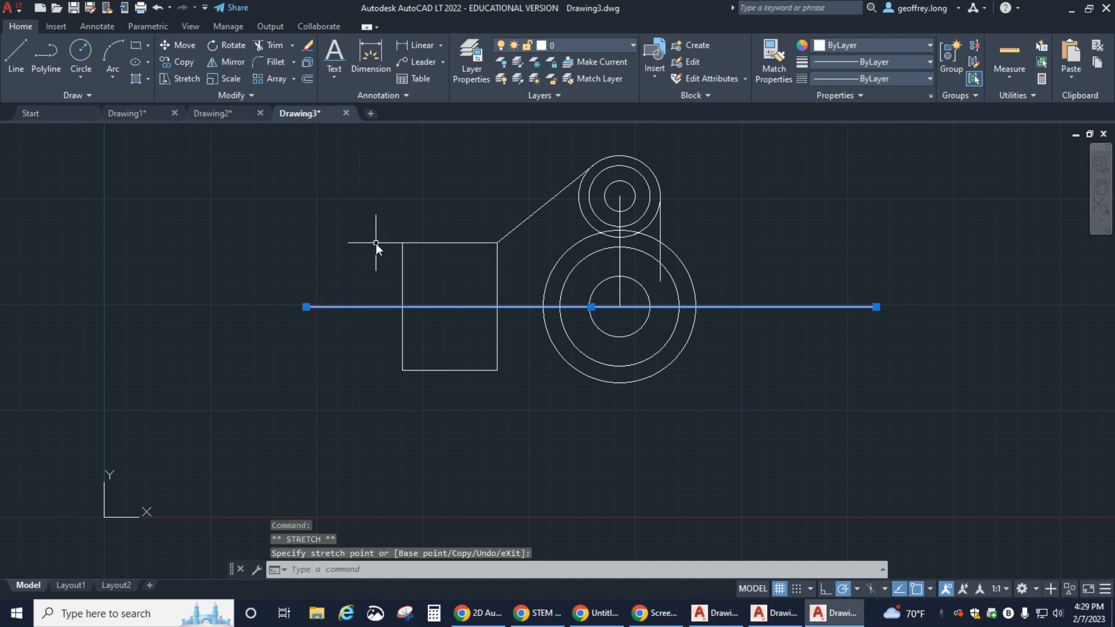
{"action": "key", "text": "Escape"}
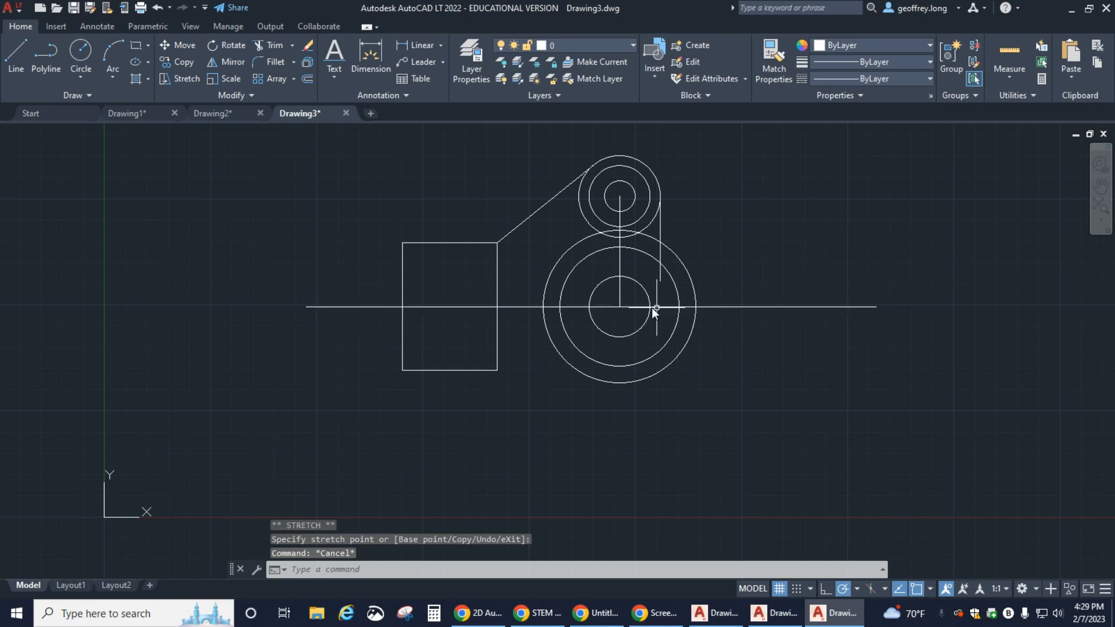
Step: Trim the lower part of the radius 24 circle and the vertical line from the upper circle center down to the radius 35 circle
{"action": "left_click", "coordinate": [273, 45]}
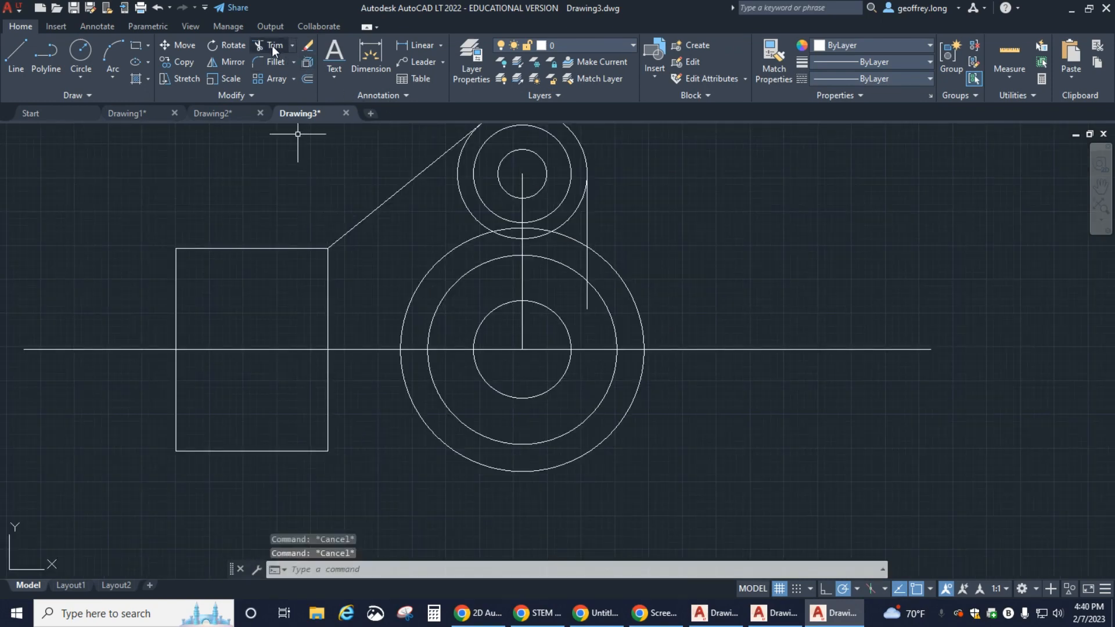
{"action": "left_click", "coordinate": [272, 46]}
{"action": "left_click", "coordinate": [392, 230]}
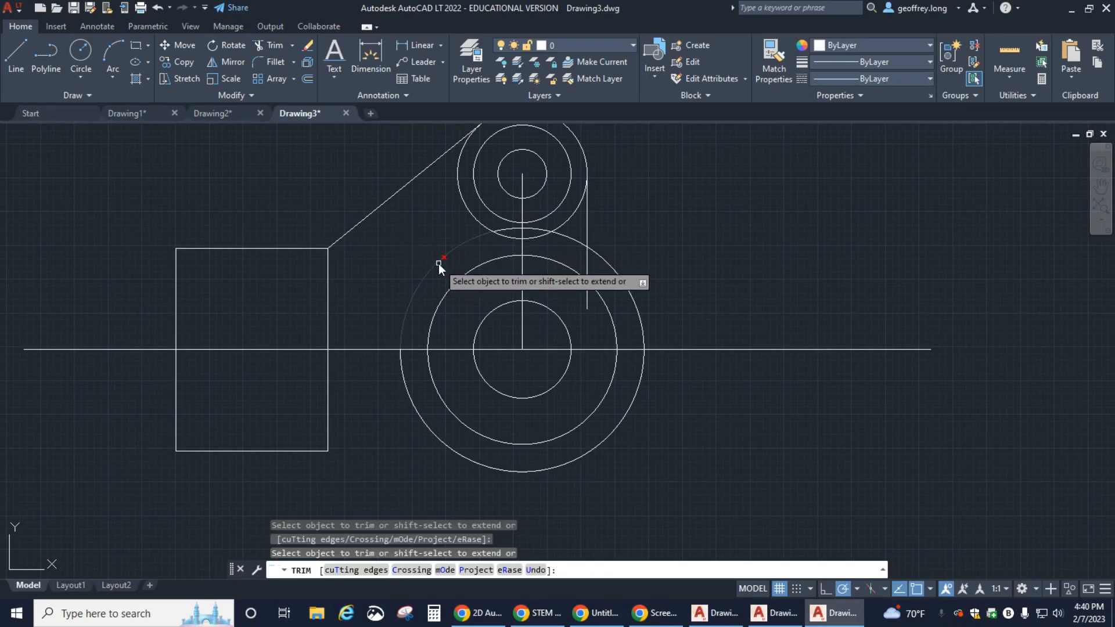
{"action": "left_click", "coordinate": [476, 218]}
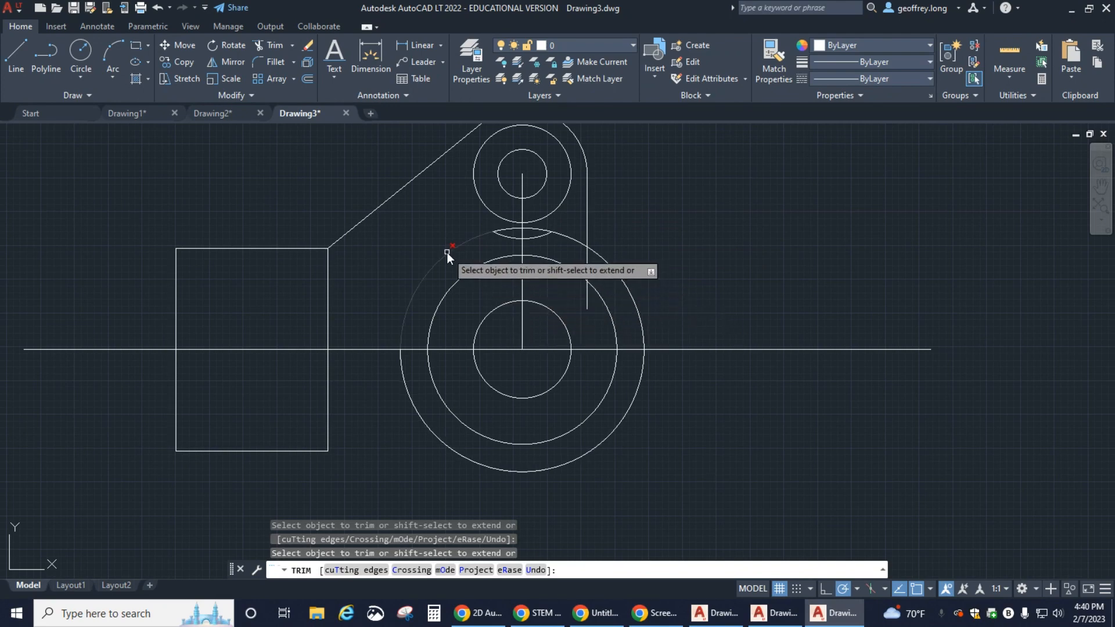
{"action": "left_click", "coordinate": [521, 238]}
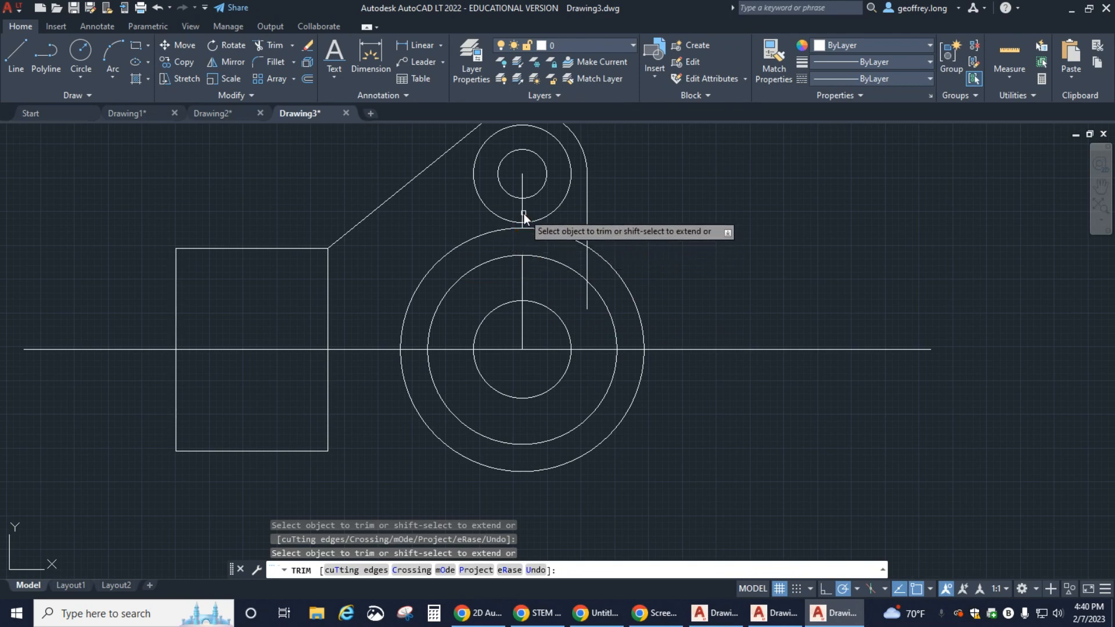
{"action": "left_click", "coordinate": [525, 208]}
{"action": "left_click", "coordinate": [522, 177]}
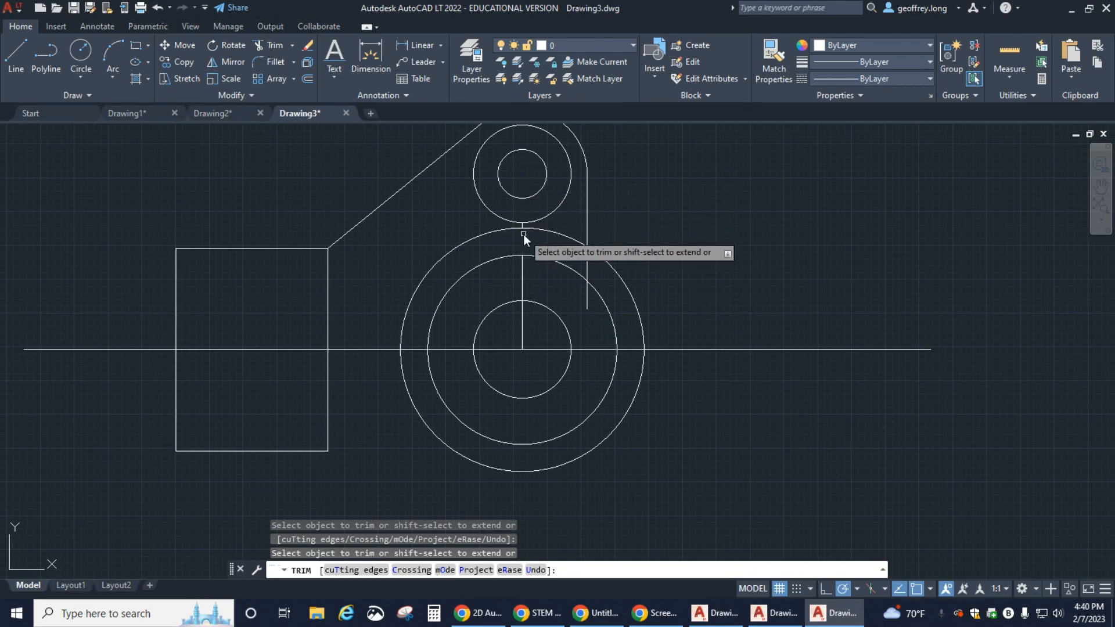
{"action": "scroll", "coordinate": [522, 233], "scroll_direction": "up", "scroll_amount": 2}
{"action": "scroll", "coordinate": [510, 312], "scroll_direction": "down", "scroll_amount": 2}
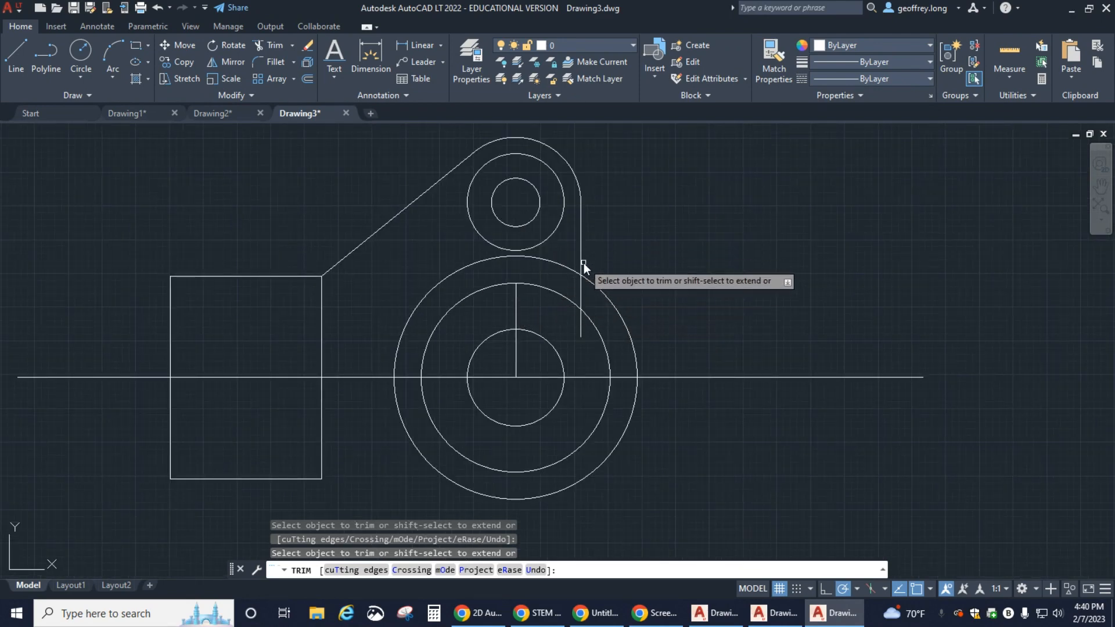
Step: Trim the right tangent line inside the radius 45 circle and that circle's upper arc left of the tangent line
{"action": "left_click", "coordinate": [580, 298]}
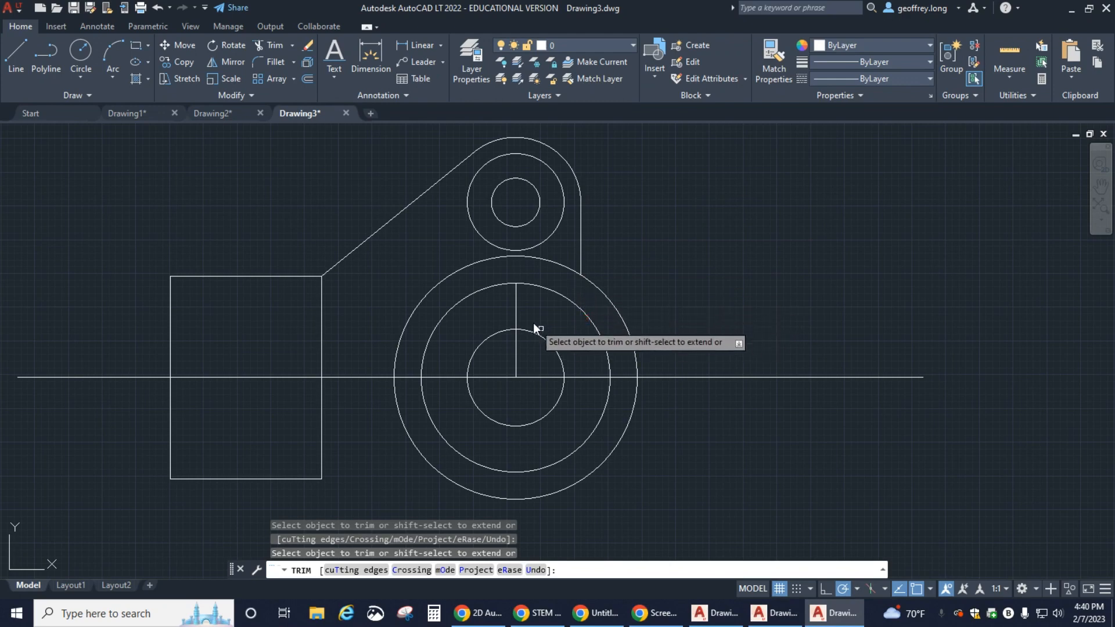
{"action": "left_click", "coordinate": [515, 310]}
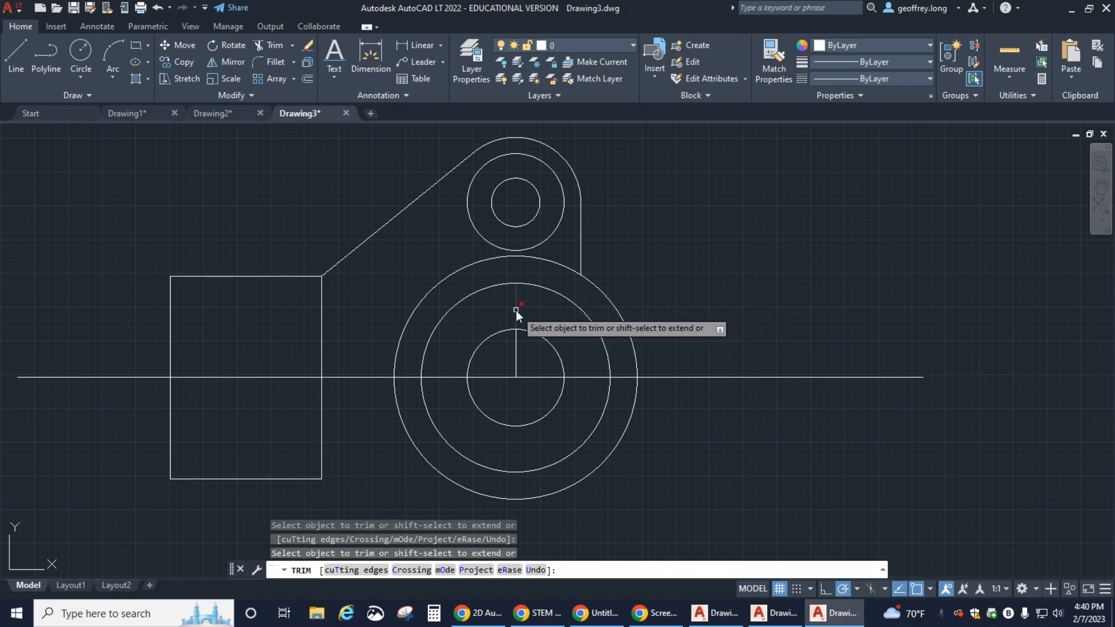
{"action": "left_click", "coordinate": [565, 266]}
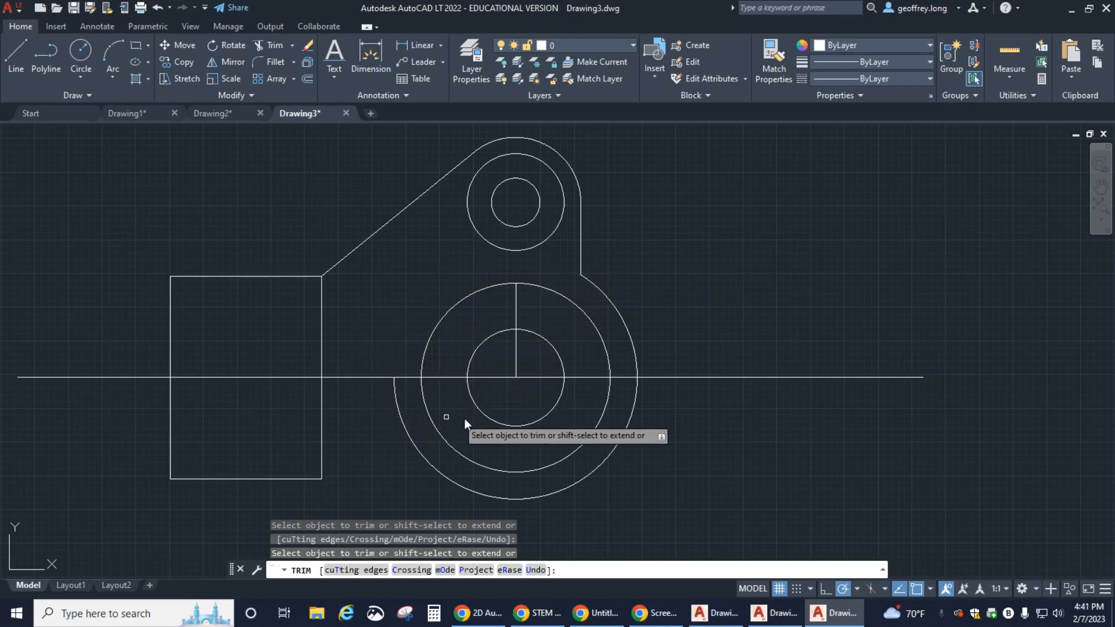
Step: Trim the central circles and rectangle below the horizontal line, and remove the remaining vertical line inside the central arcs
{"action": "left_click_drag", "start_coordinate": [818, 423], "coordinate": [406, 442]}
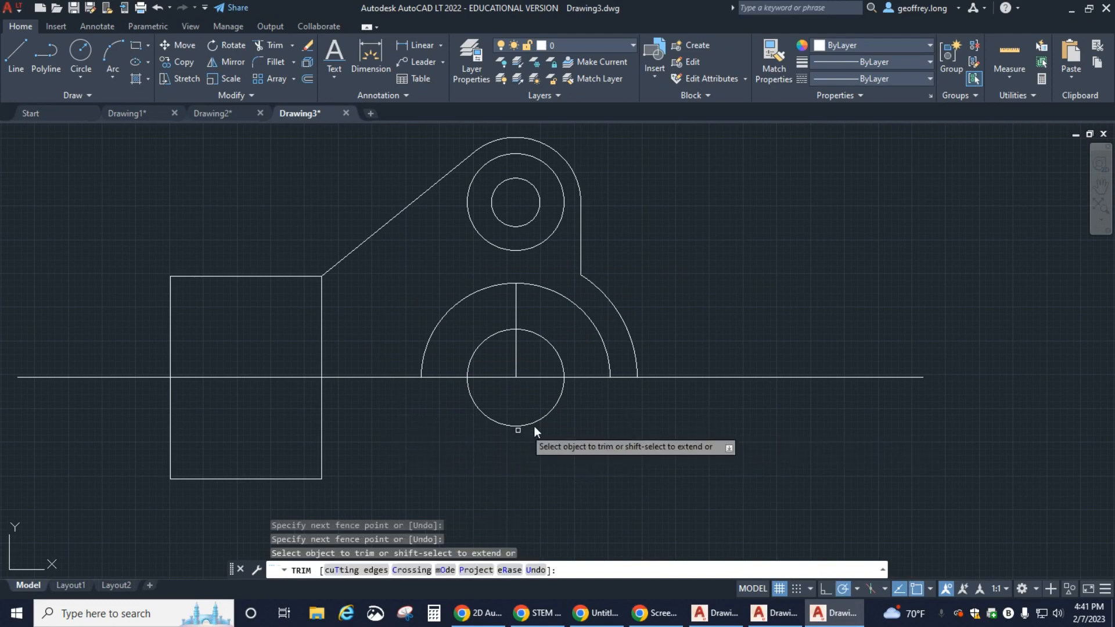
{"action": "left_click_drag", "start_coordinate": [534, 426], "coordinate": [538, 411]}
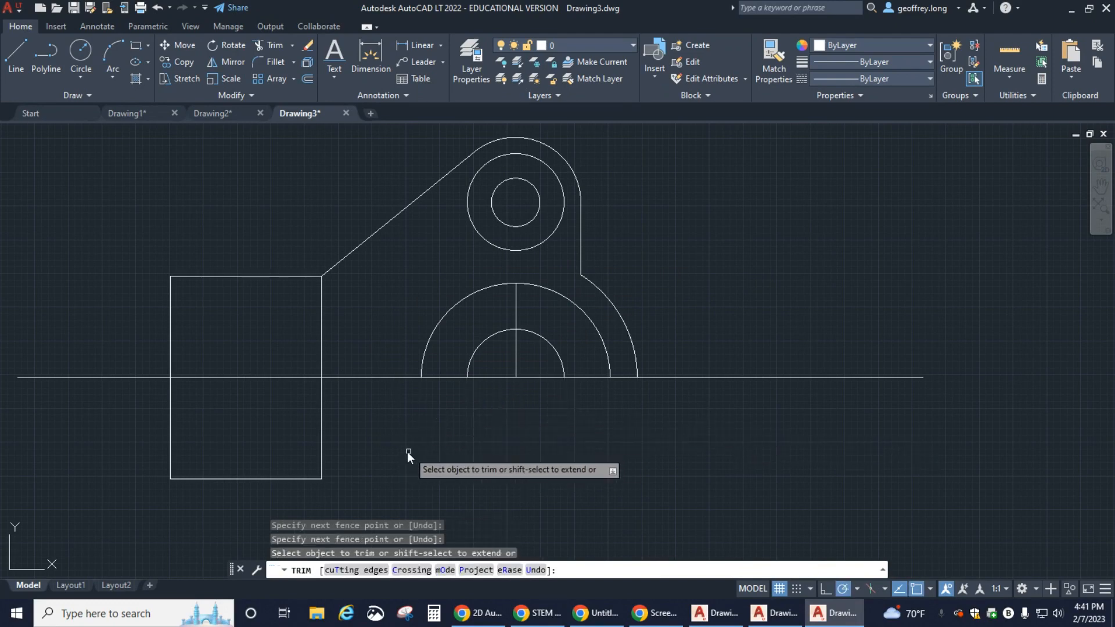
{"action": "left_click_drag", "start_coordinate": [357, 451], "coordinate": [71, 457]}
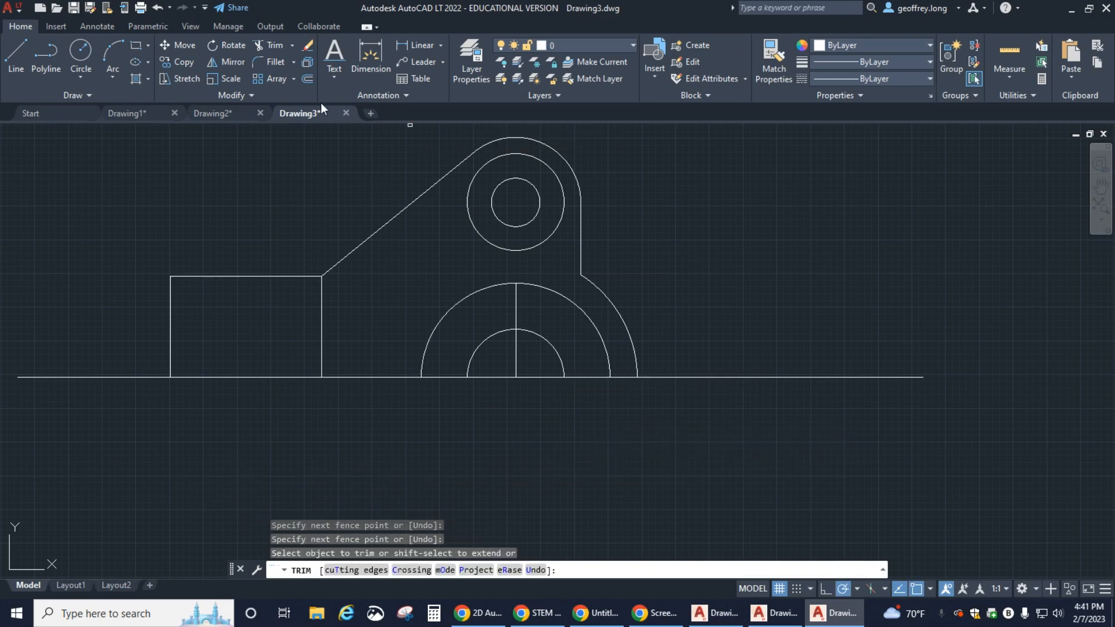
{"action": "left_click", "coordinate": [513, 312]}
{"action": "left_click", "coordinate": [511, 353]}
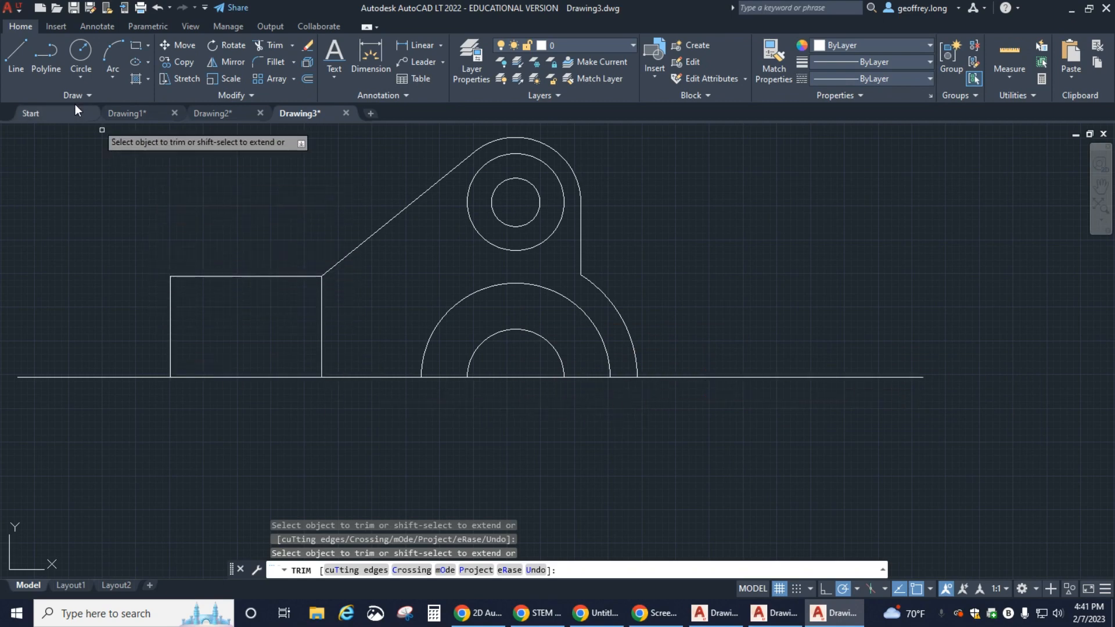
Step: Offset the horizontal centerline upward by a distance of 24
{"action": "left_click", "coordinate": [306, 78]}
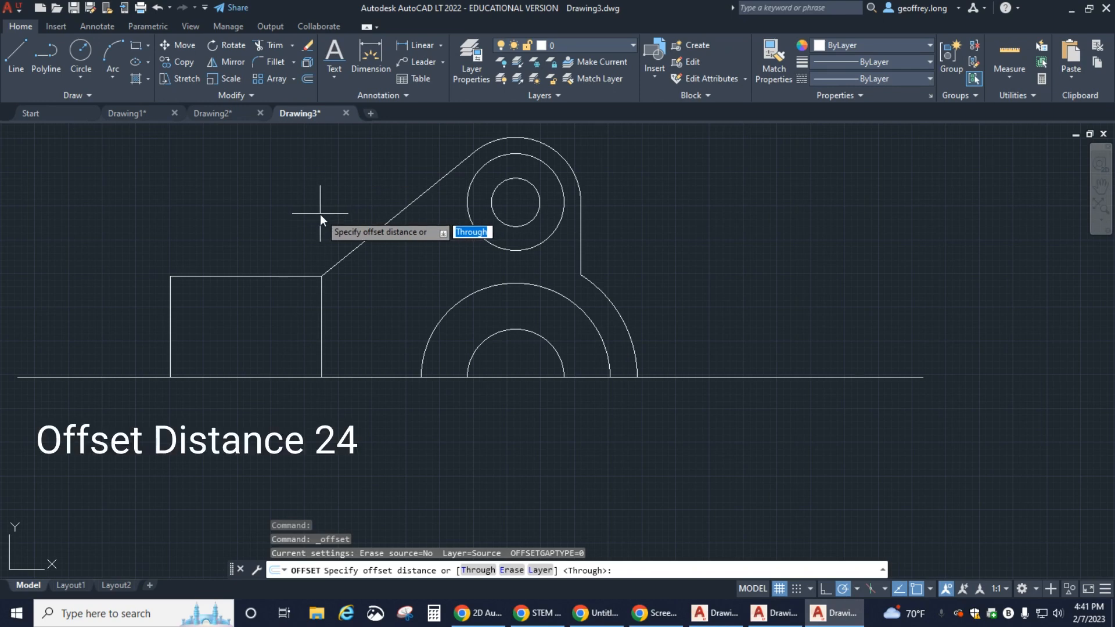
{"action": "type", "text": "24"}
{"action": "key", "text": "Return"}
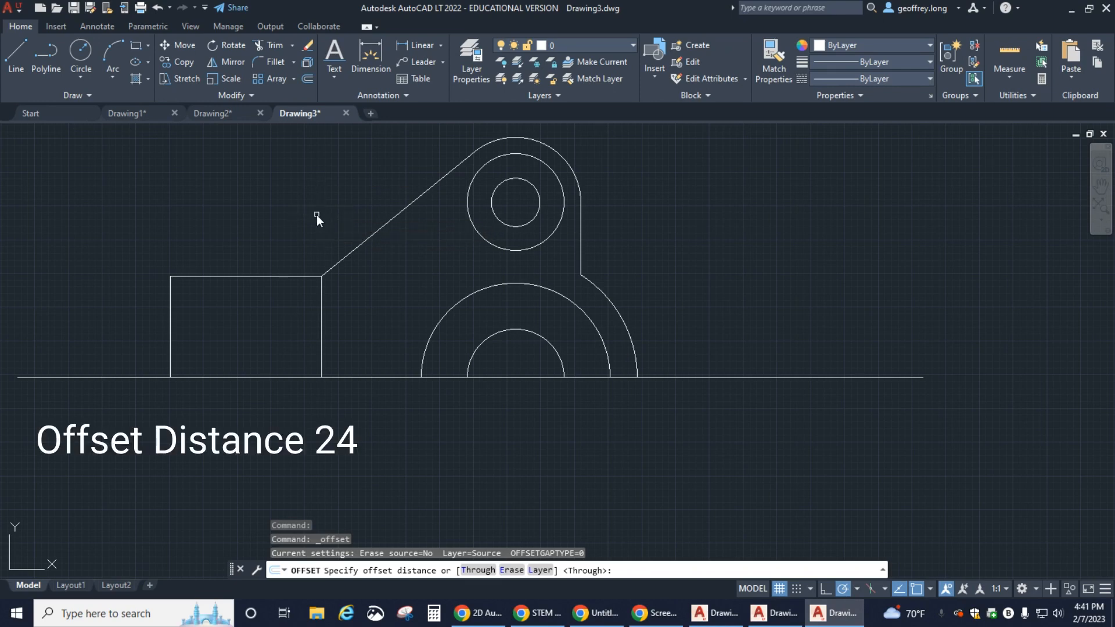
{"action": "left_click", "coordinate": [682, 377]}
{"action": "left_click", "coordinate": [678, 341]}
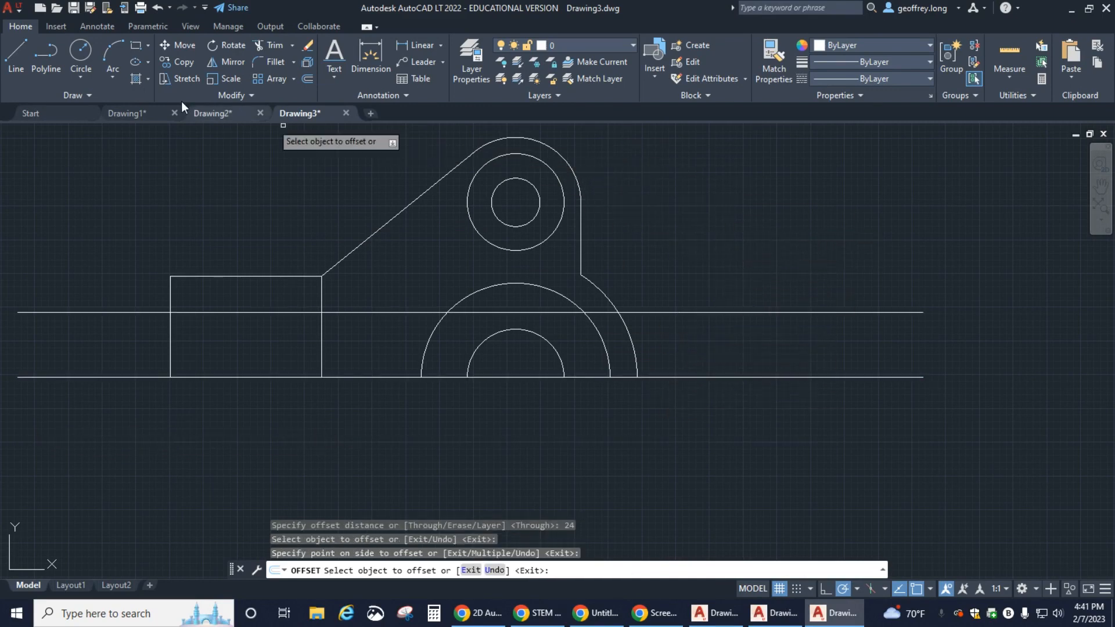
Step: Draw a vertical line from the upper circles' center down to the center of the central arcs on the horizontal centerline
{"action": "left_click", "coordinate": [13, 50]}
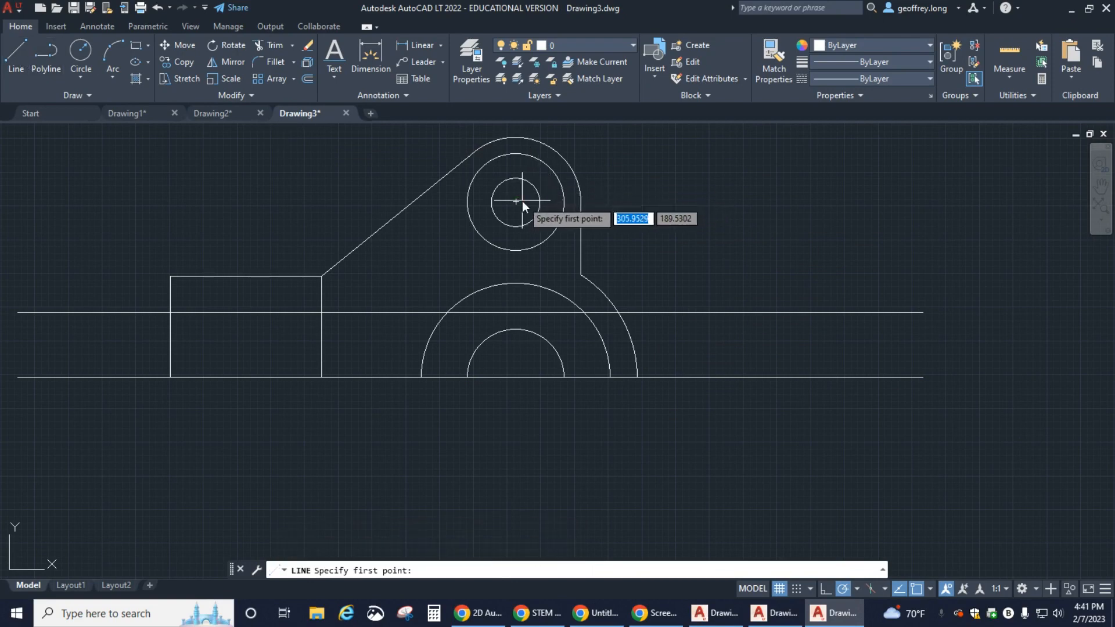
{"action": "left_click", "coordinate": [515, 202]}
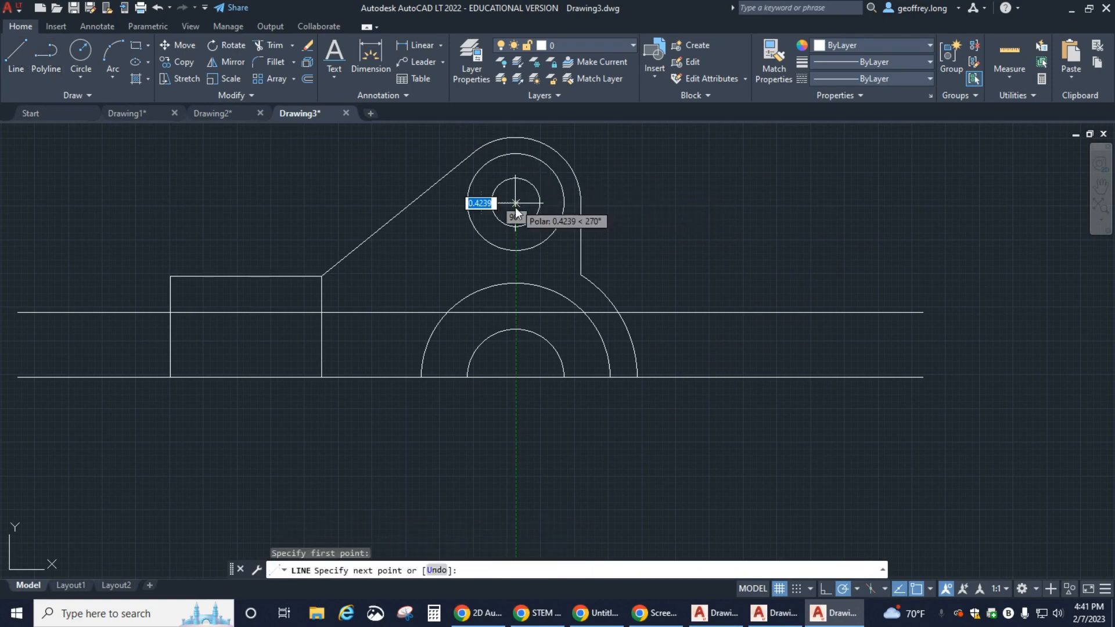
{"action": "left_click", "coordinate": [514, 377]}
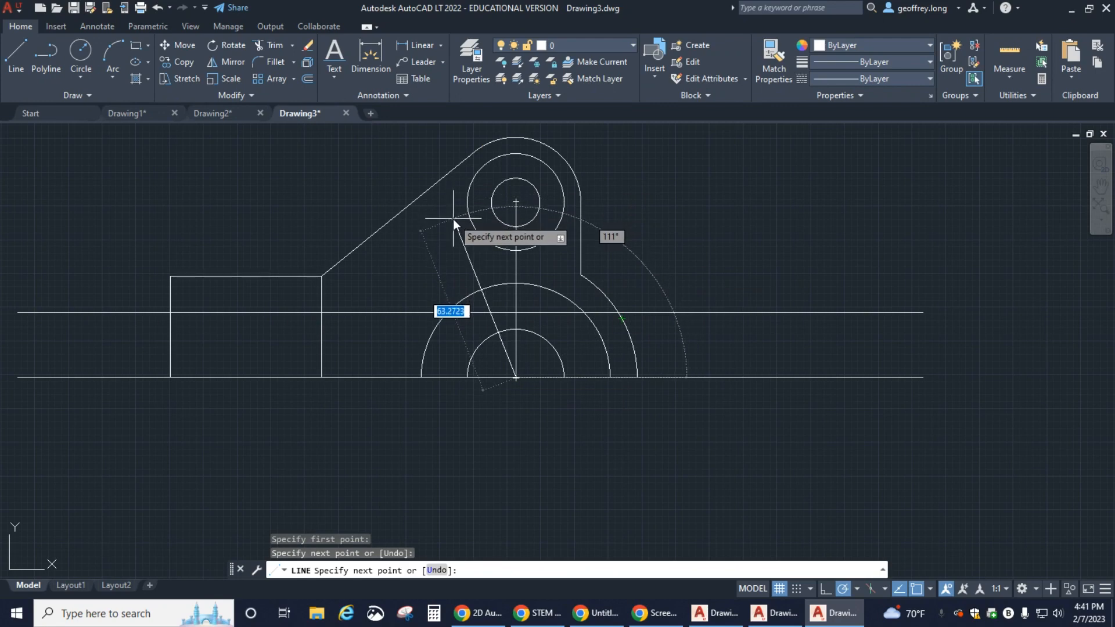
{"action": "key", "text": "Escape"}
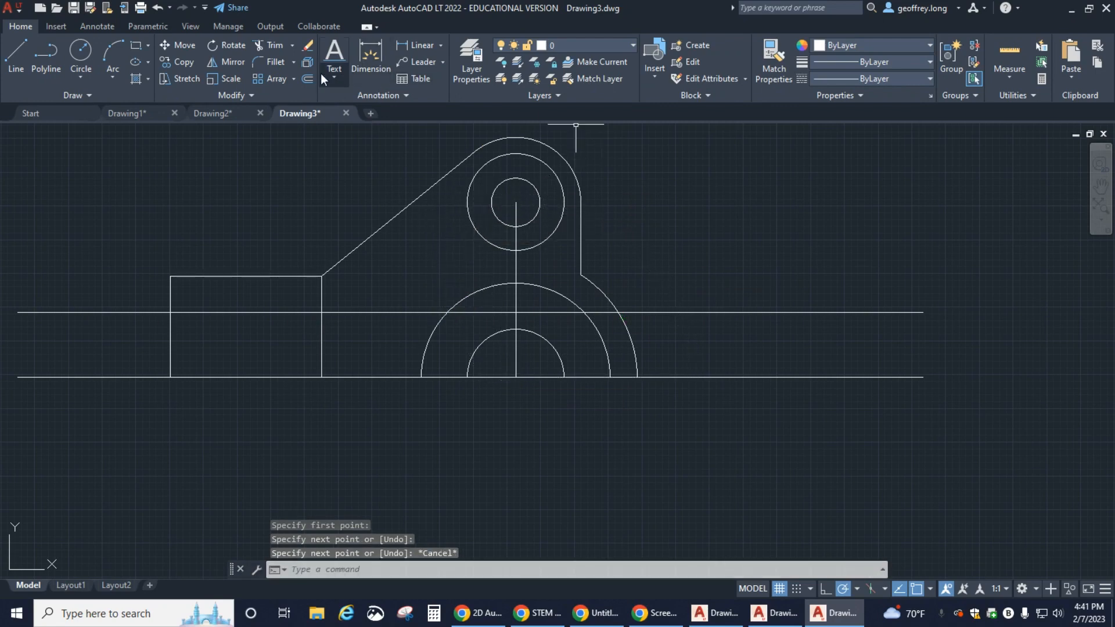
Step: Offset the vertical center line to the right by a distance of 65
{"action": "left_click", "coordinate": [306, 78]}
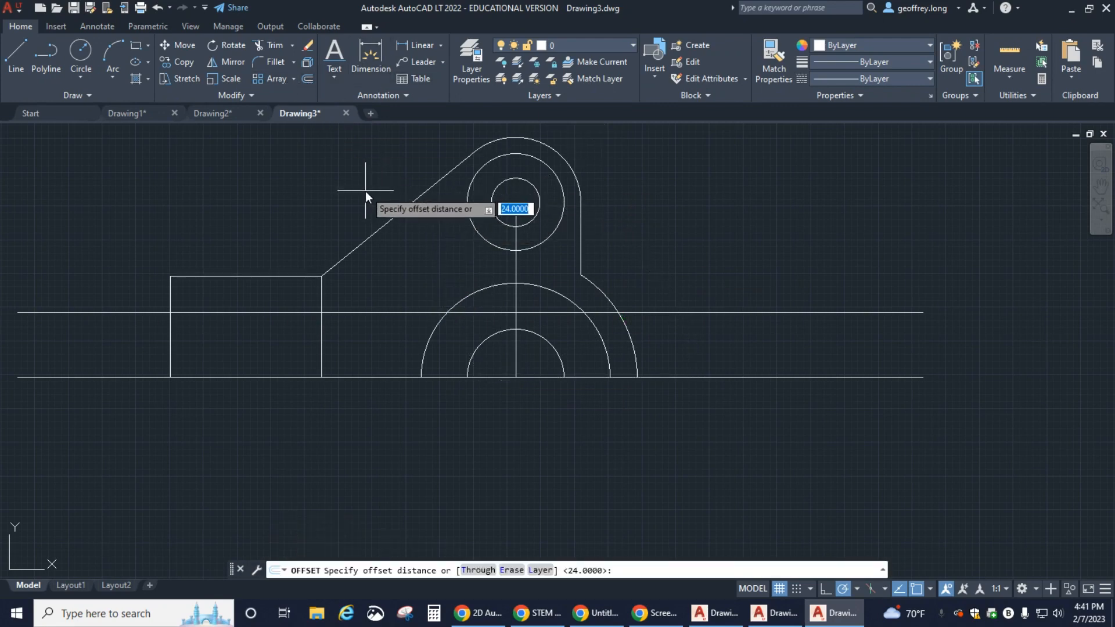
{"action": "type", "text": "65"}
{"action": "key", "text": "Return"}
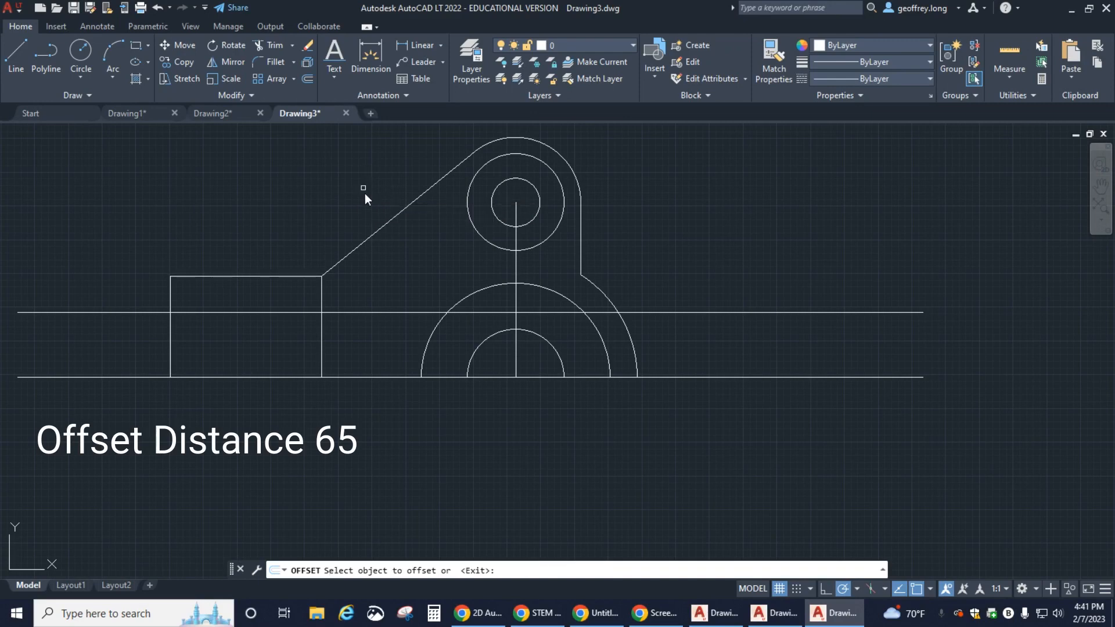
{"action": "left_click", "coordinate": [515, 261]}
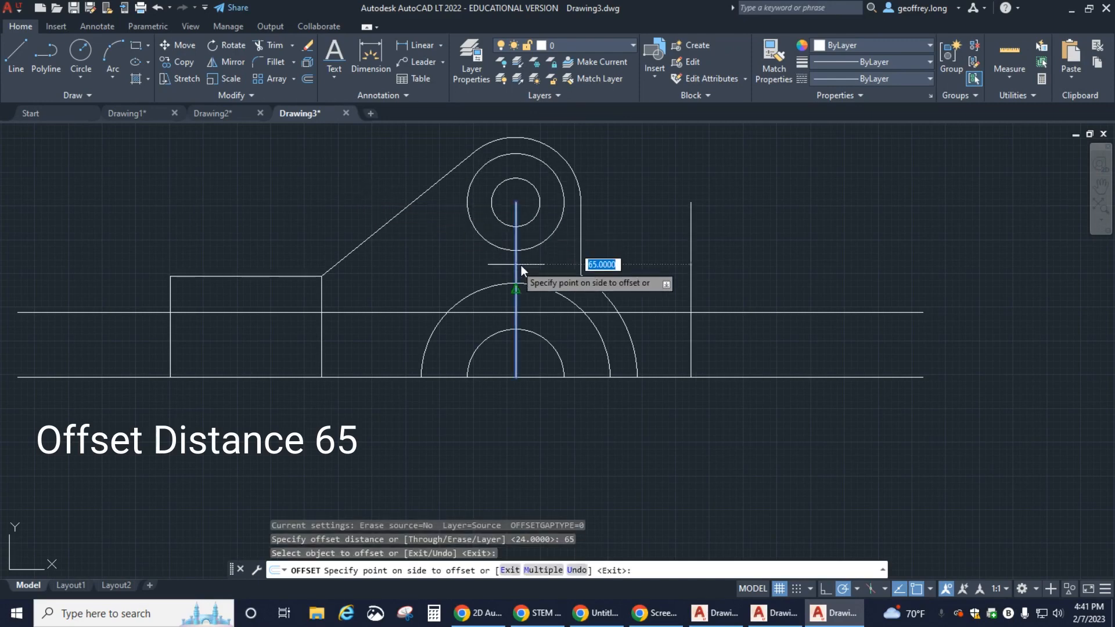
{"action": "left_click", "coordinate": [677, 271]}
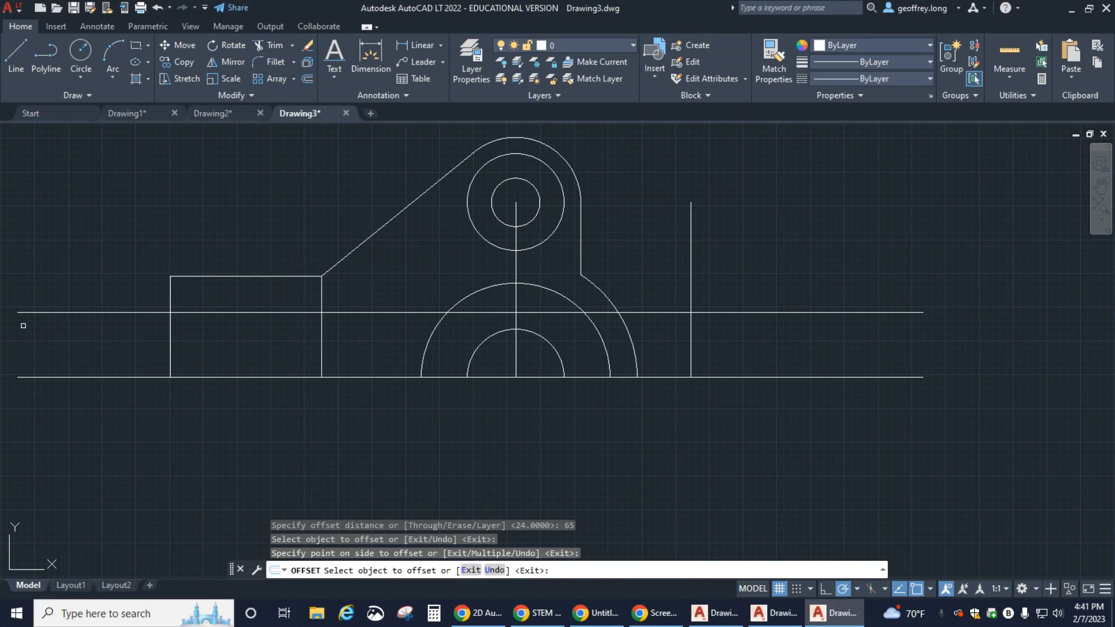
{"action": "left_click", "coordinate": [0, 326]}
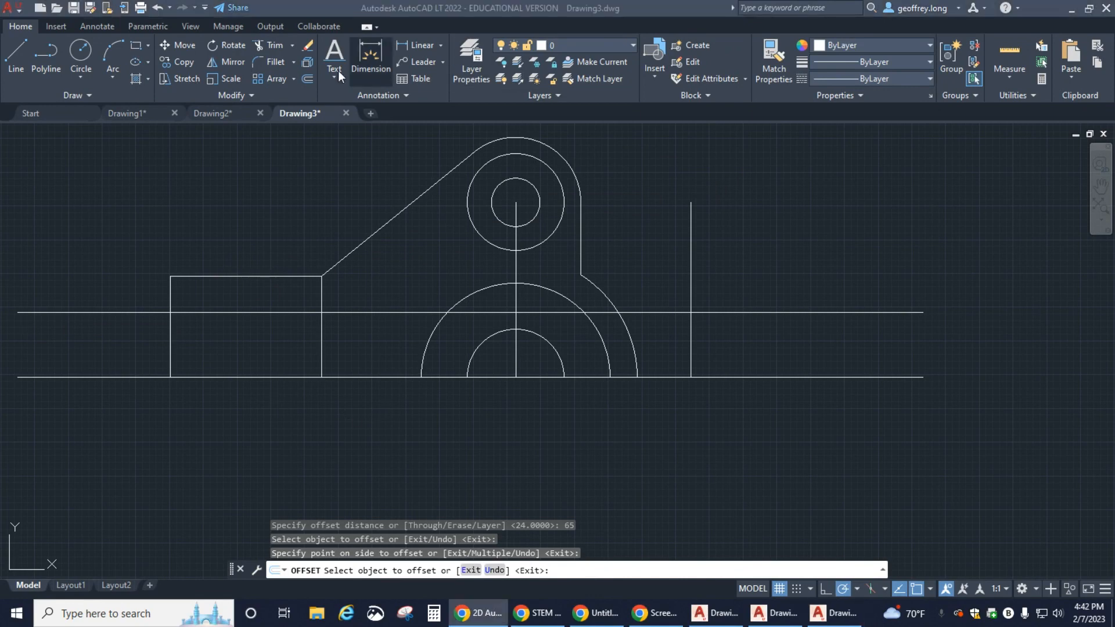
Step: Trim the offset vertical line above the upper horizontal line, and both horizontal lines where they extend right of it
{"action": "left_click", "coordinate": [270, 44]}
{"action": "left_click", "coordinate": [267, 47]}
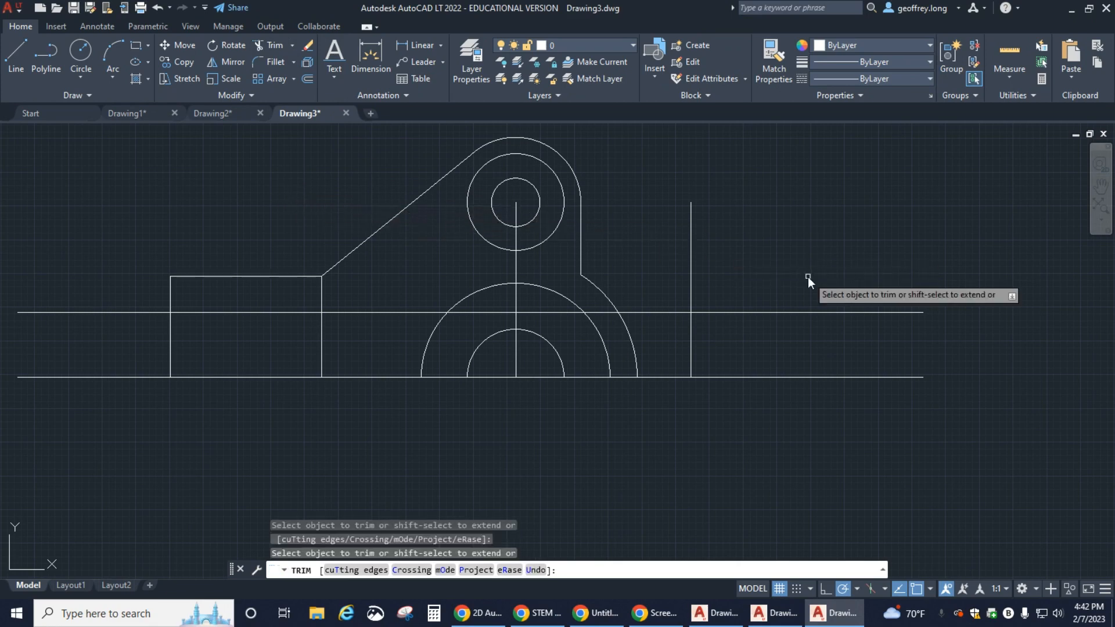
{"action": "left_click", "coordinate": [689, 274]}
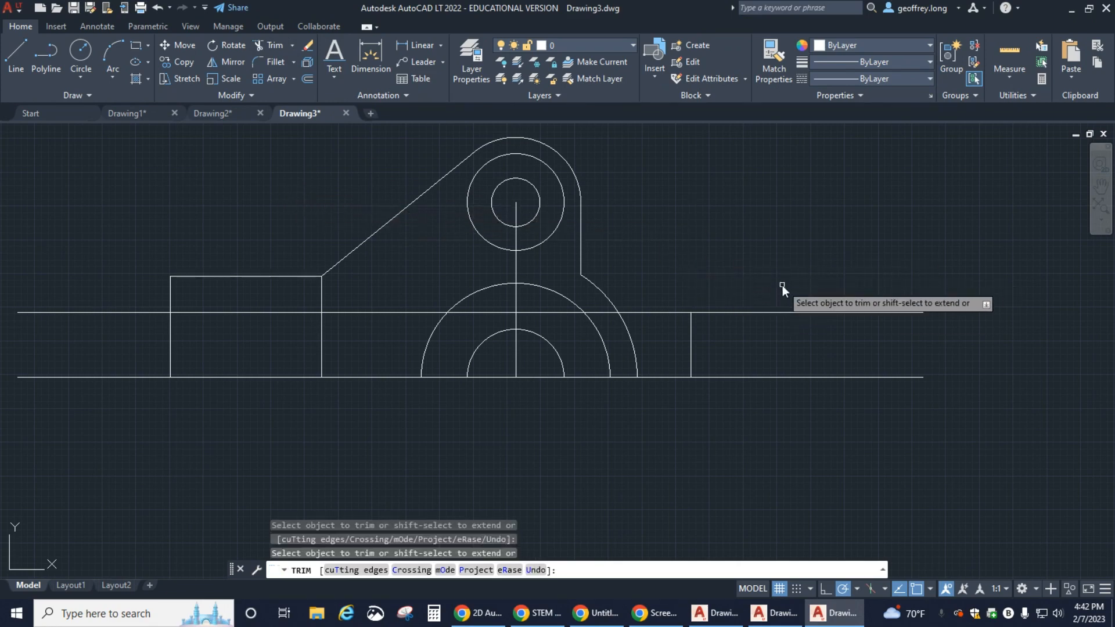
{"action": "left_click_drag", "start_coordinate": [782, 284], "coordinate": [834, 451]}
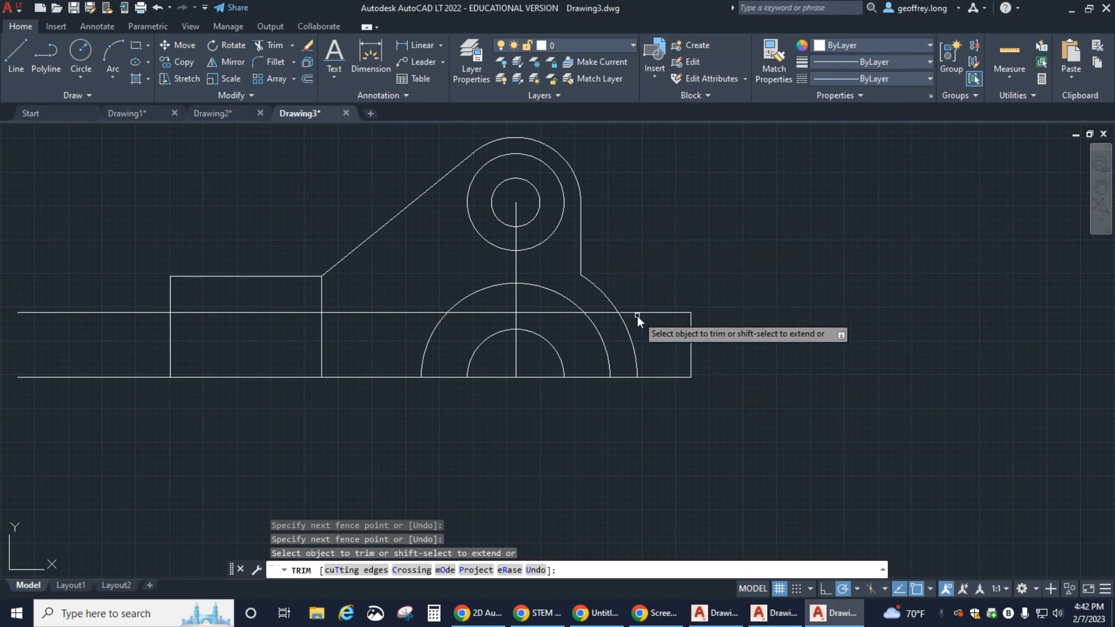
Step: Trim the upper horizontal line between the vertical center line and the radius 35 arc, and the radius 45 arc below the block's top edge
{"action": "left_click", "coordinate": [549, 312]}
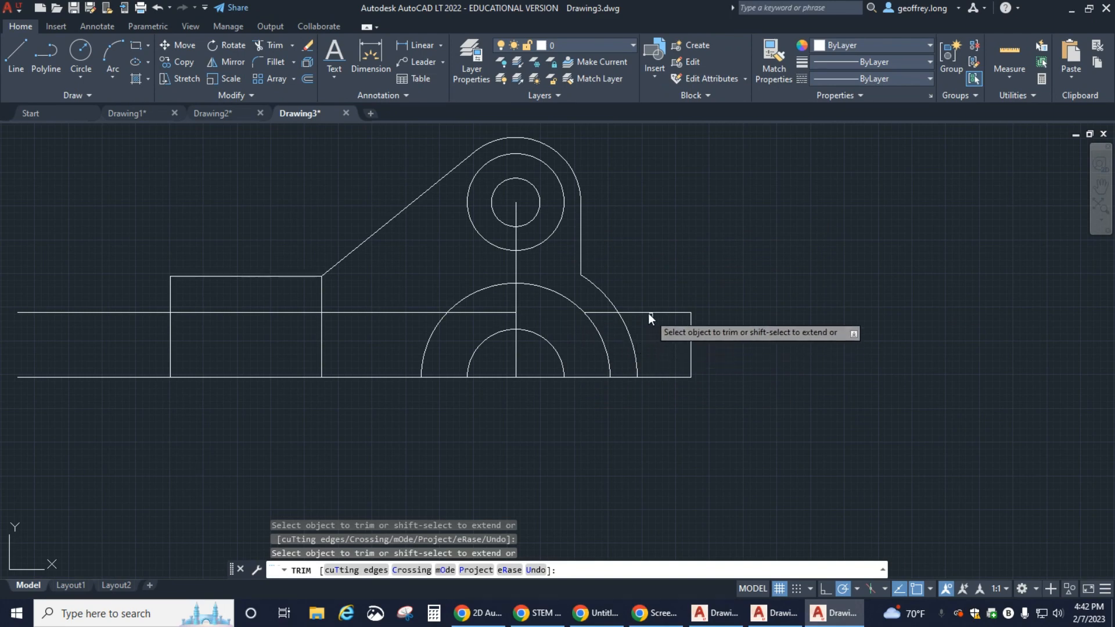
{"action": "left_click", "coordinate": [626, 335]}
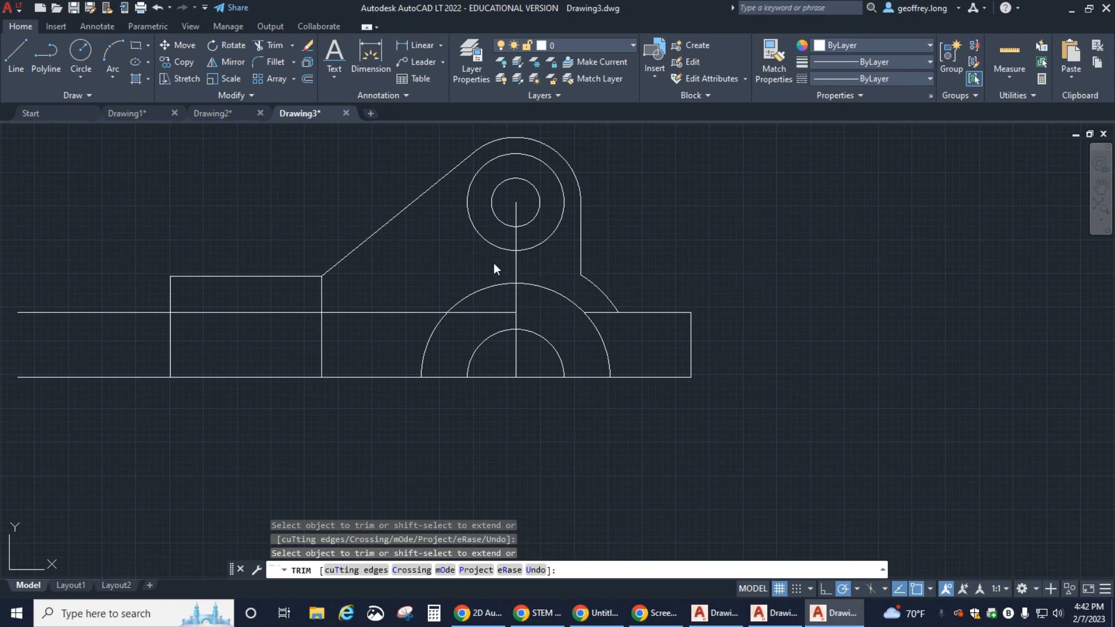
{"action": "key", "text": "Escape"}
Step: Delete the vertical center line and the leftover upper horizontal line extending left from it
{"action": "left_click", "coordinate": [516, 265]}
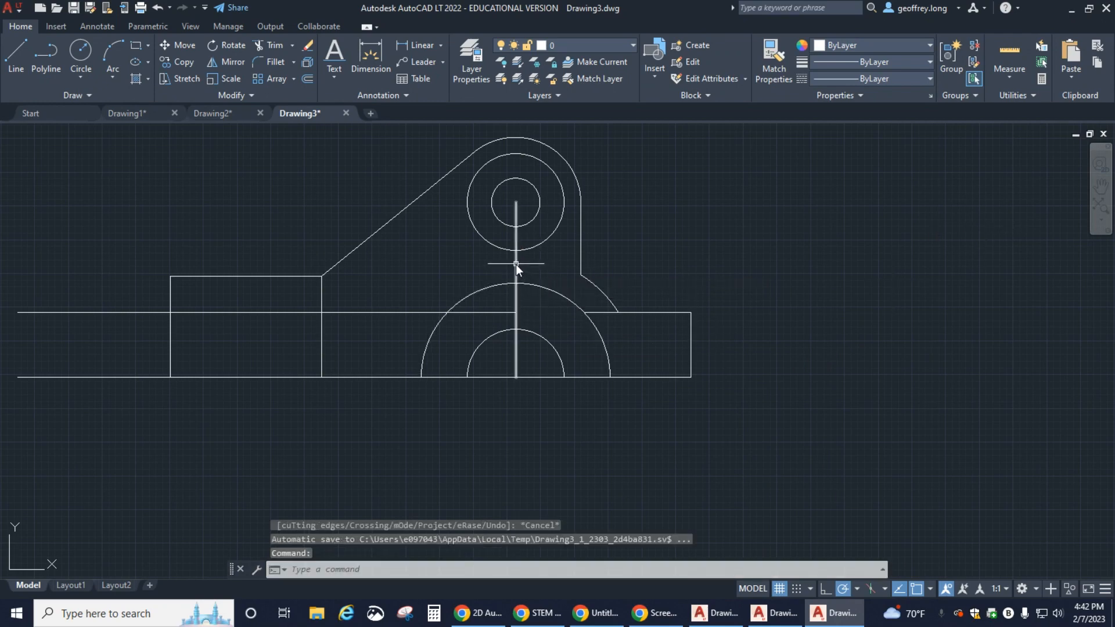
{"action": "left_click", "coordinate": [428, 313]}
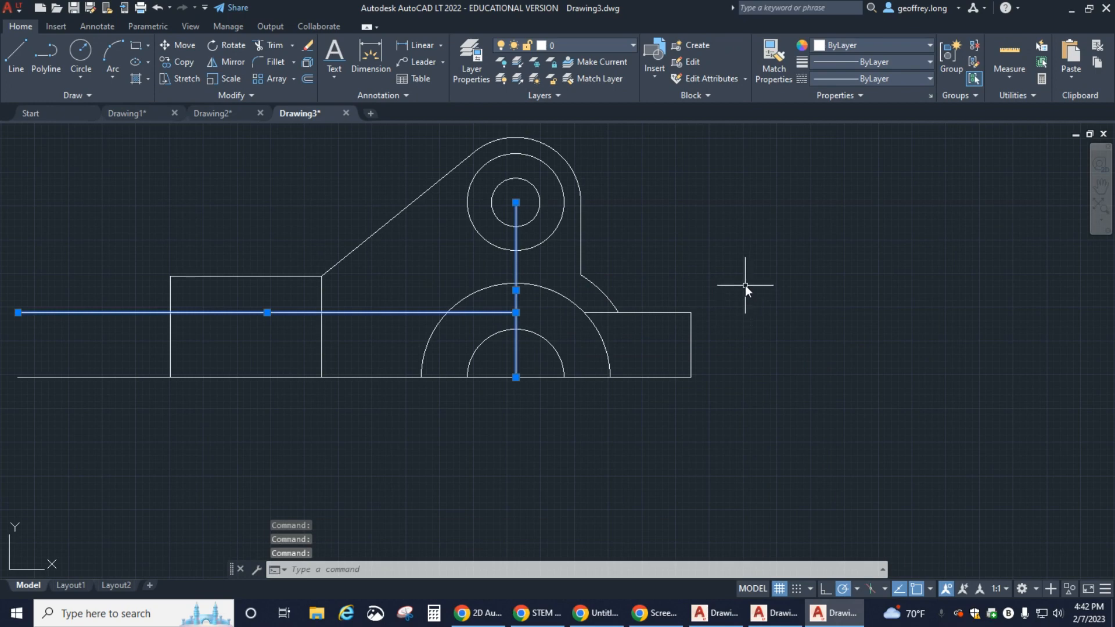
{"action": "key", "text": "Delete"}
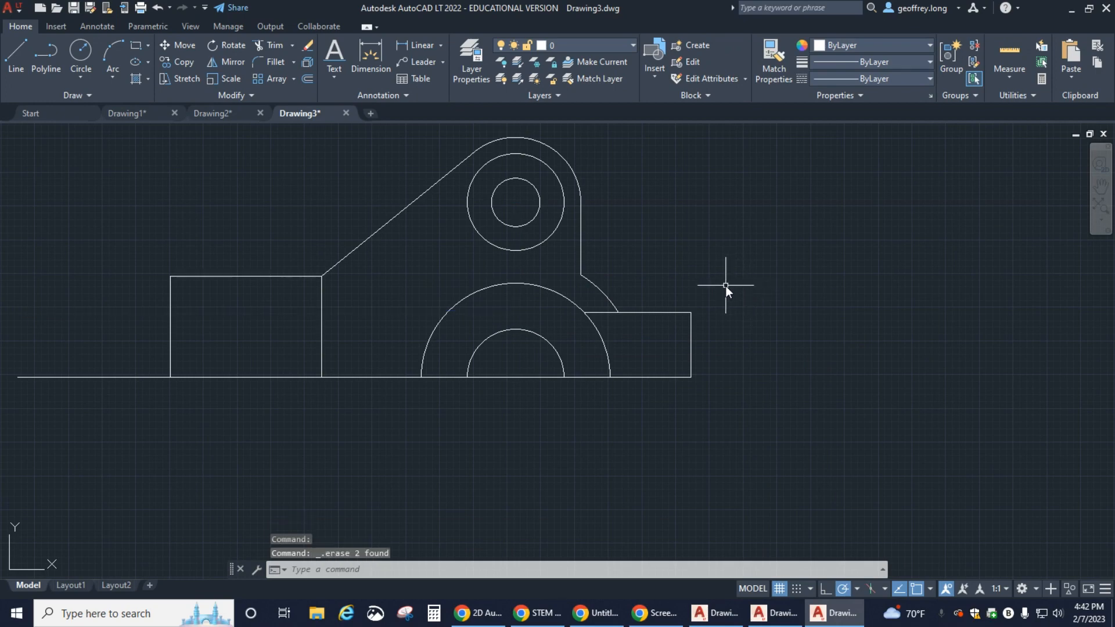
Step: Check the dimensions of the narrow central bar in the Drawing2 reference and return to Drawing3
{"action": "left_click", "coordinate": [223, 114]}
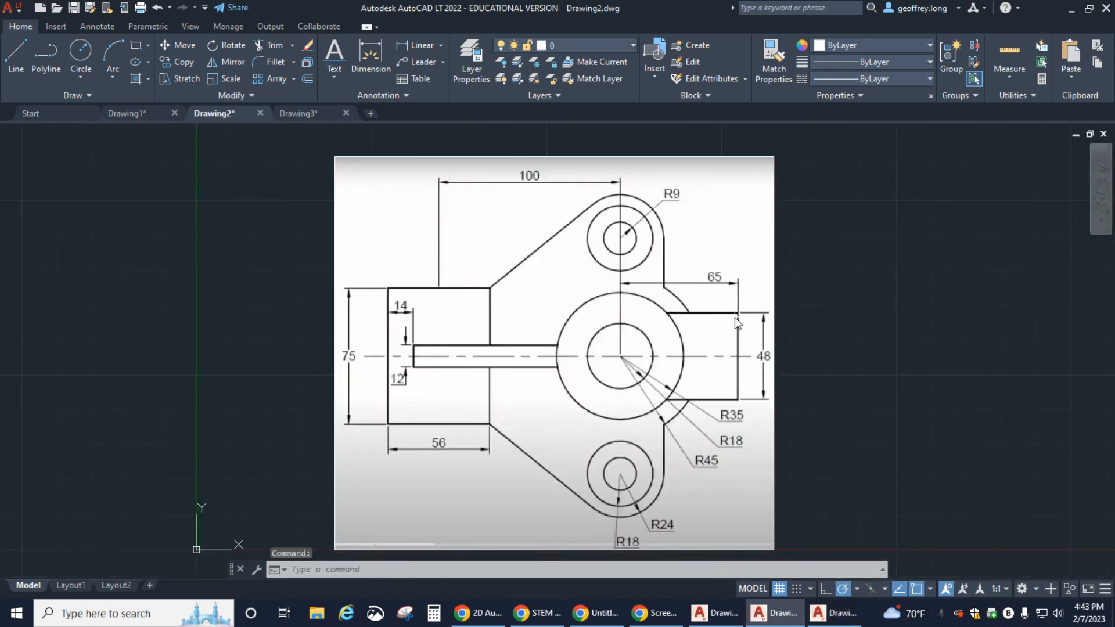
{"action": "mouse_move", "coordinate": [309, 110]}
{"action": "left_click", "coordinate": [296, 117]}
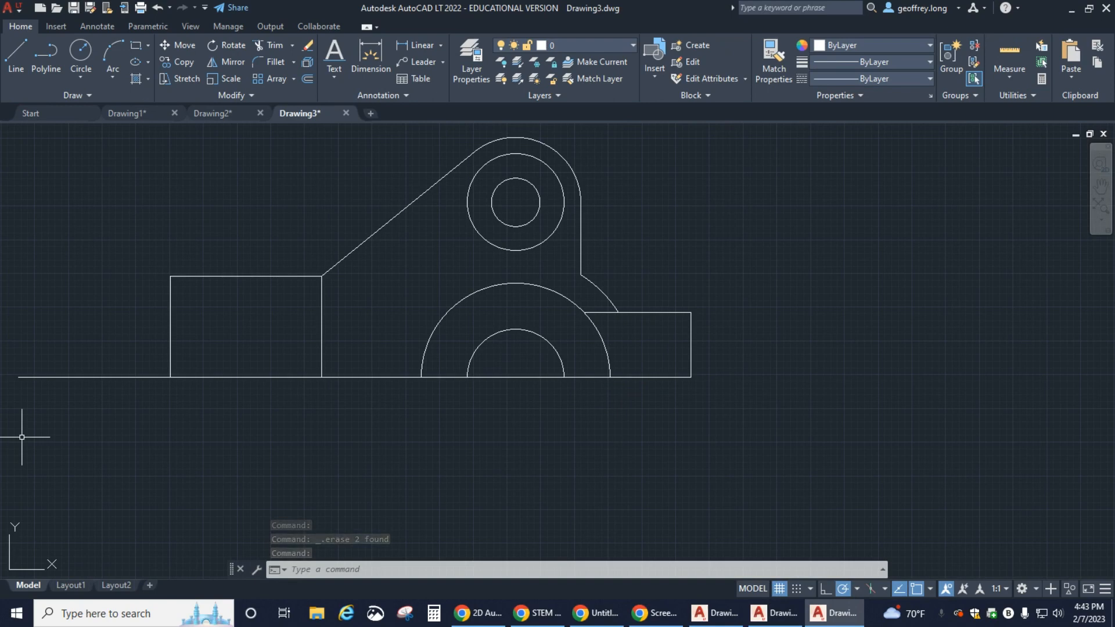
{"action": "key", "text": "alt+Tab"}
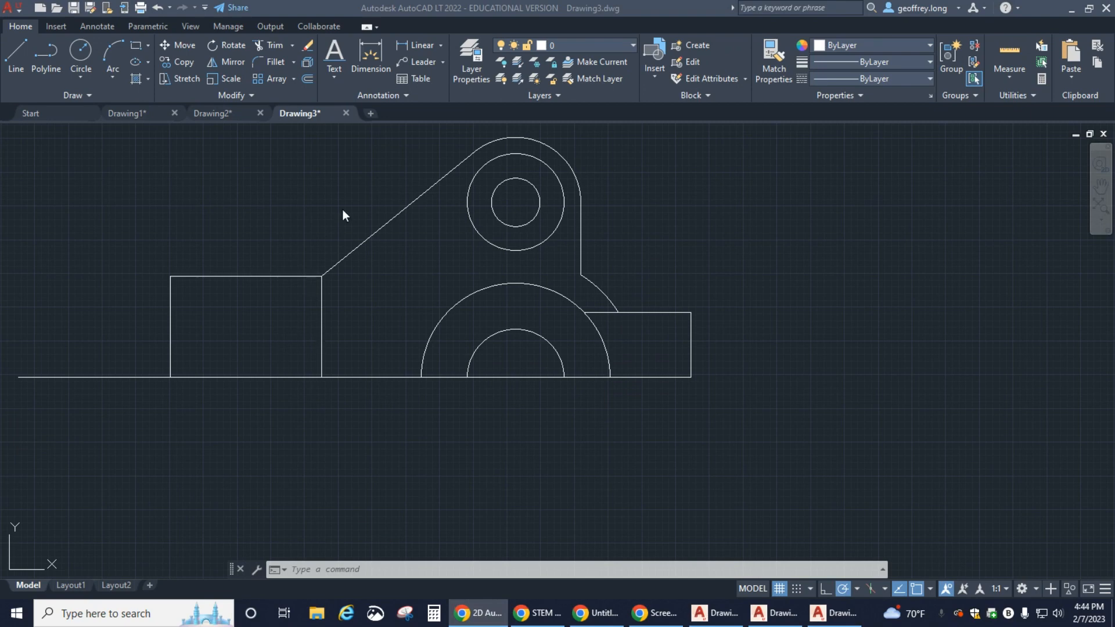
{"action": "left_click", "coordinate": [248, 213]}
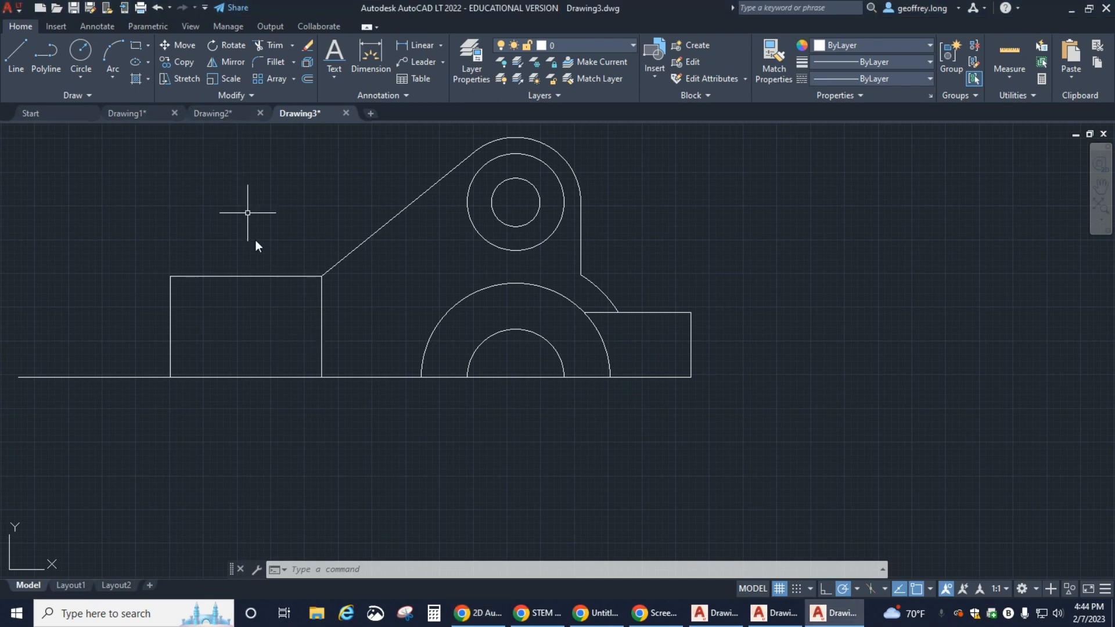
{"action": "left_click", "coordinate": [226, 113]}
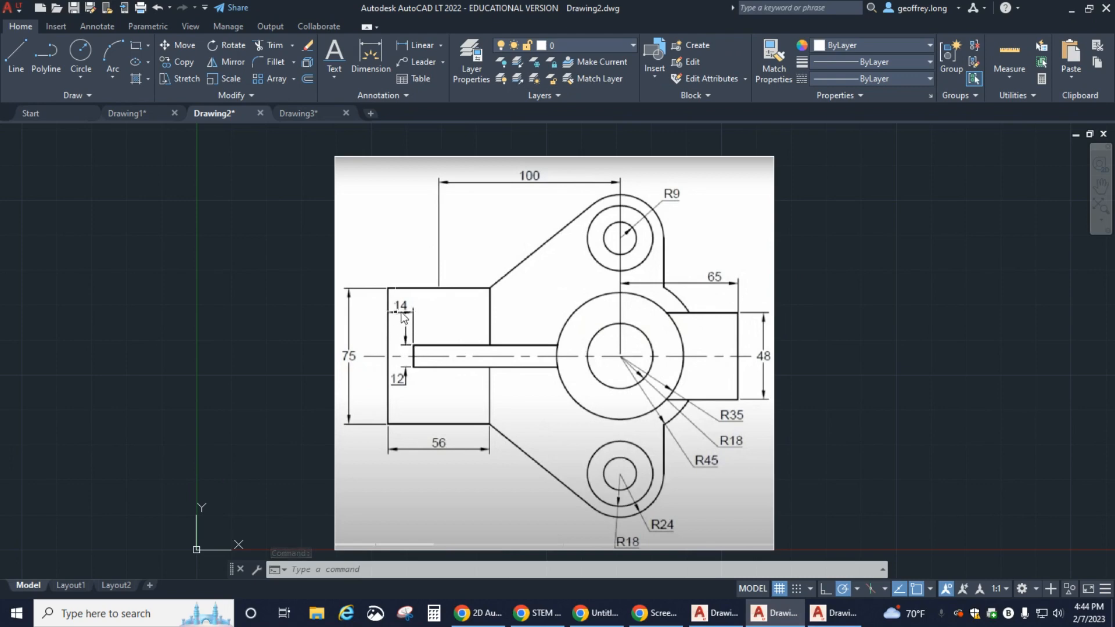
{"action": "left_click", "coordinate": [308, 113]}
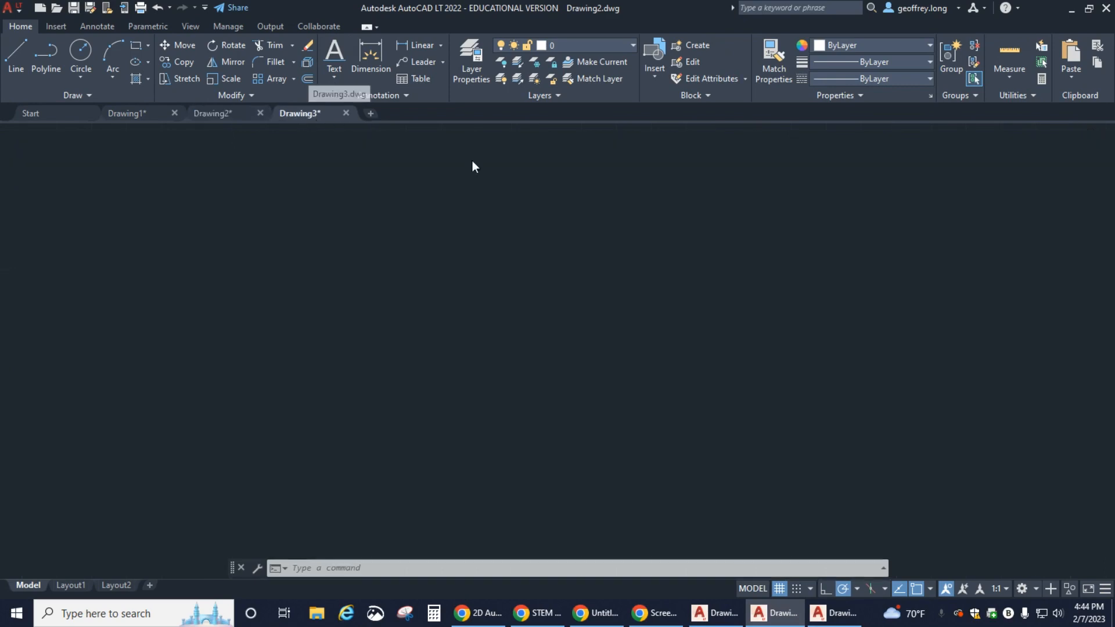
Step: Offset the horizontal centerline upward by a distance of 6
{"action": "left_click", "coordinate": [308, 78]}
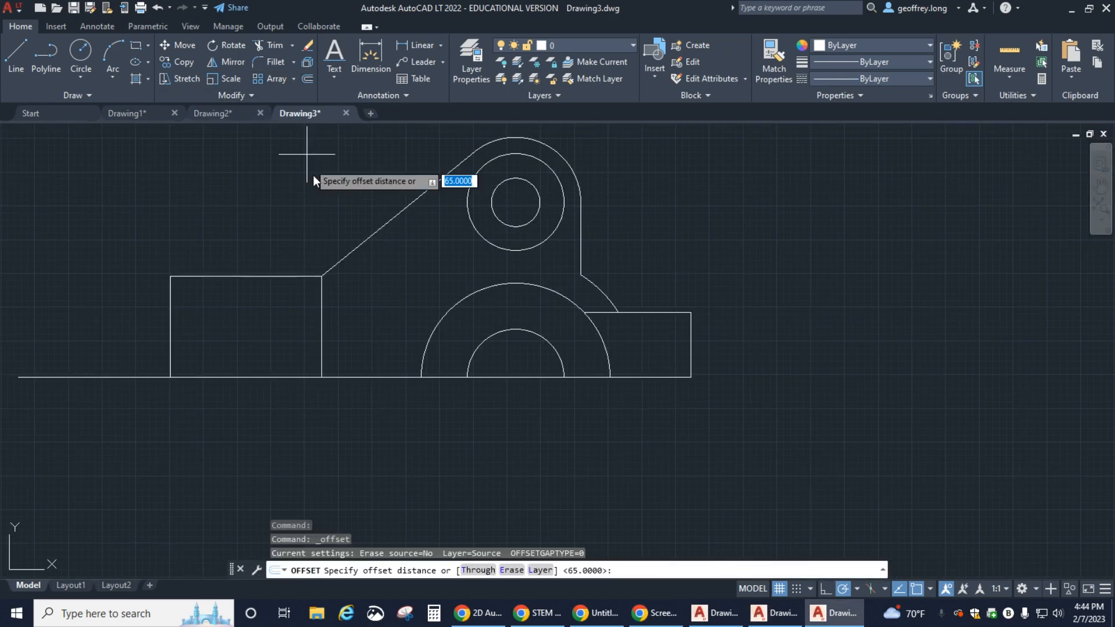
{"action": "type", "text": "6"}
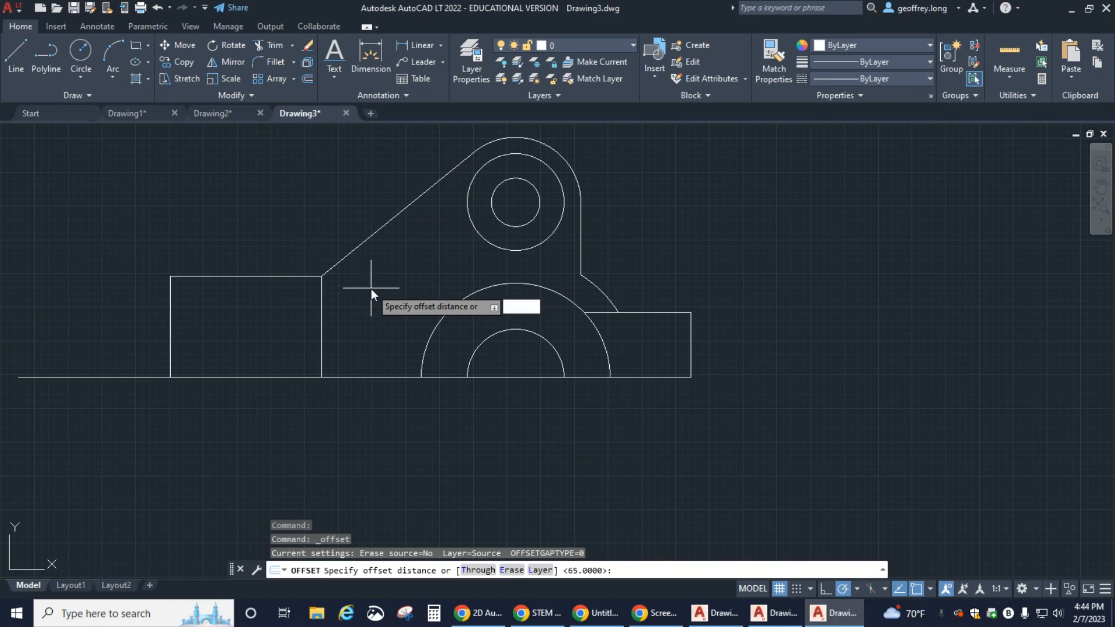
{"action": "key", "text": "Return"}
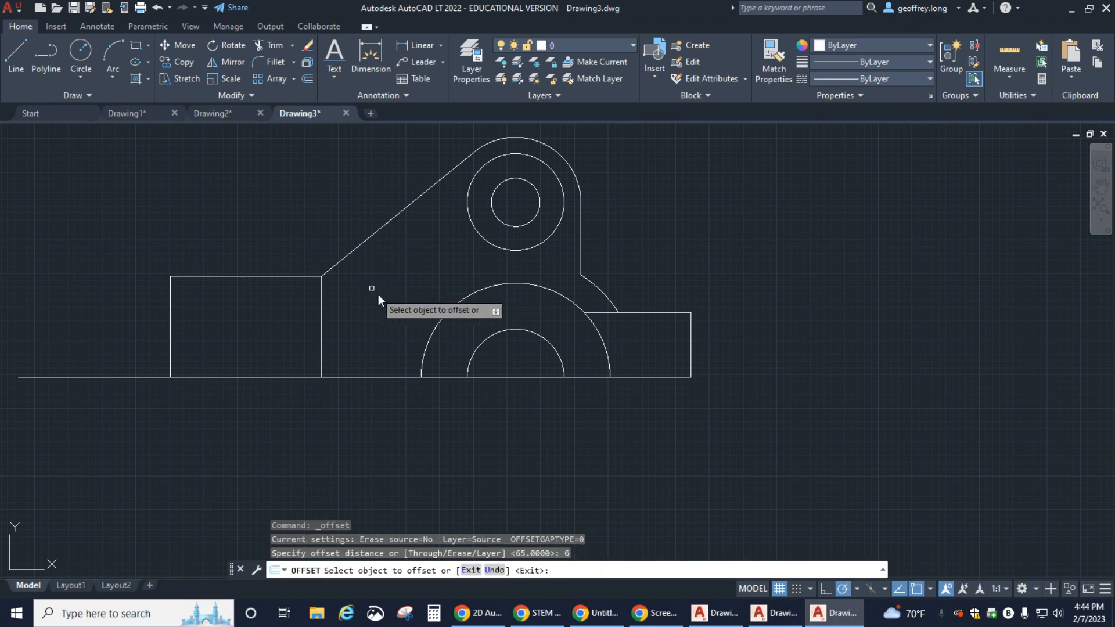
{"action": "left_click", "coordinate": [381, 377]}
{"action": "left_click", "coordinate": [379, 368]}
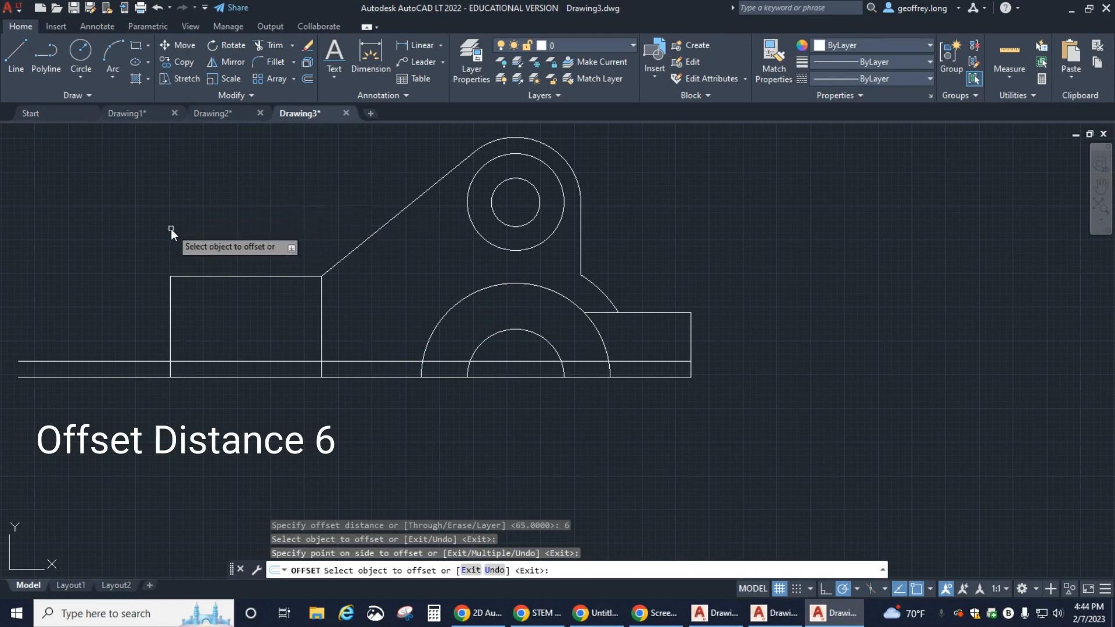
{"action": "key", "text": "Escape"}
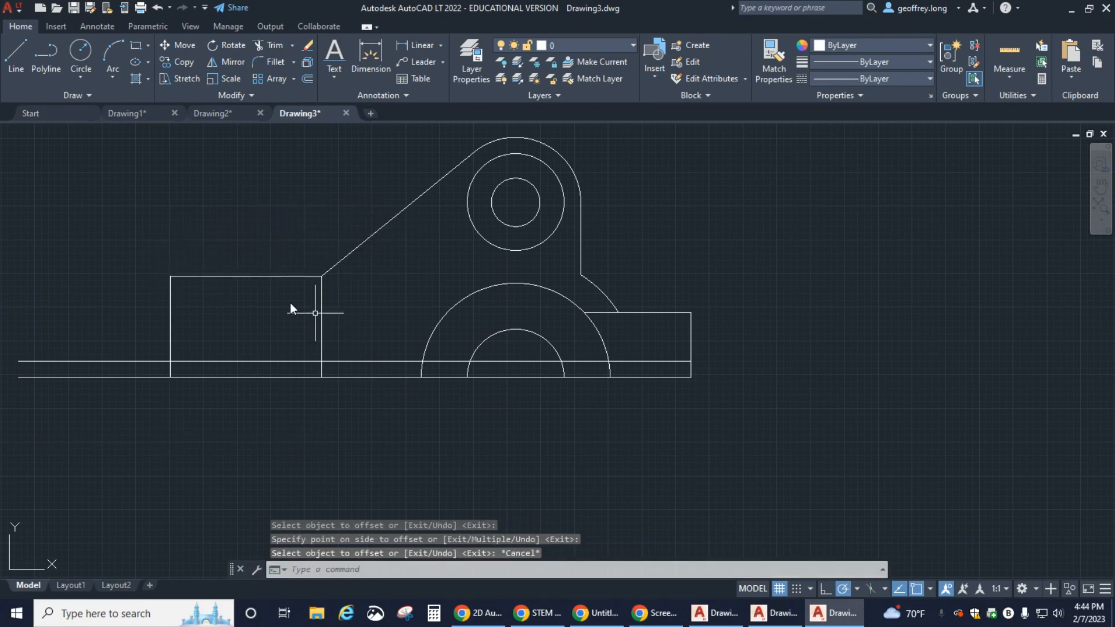
Step: Explode the left-hand rectangle into separate lines
{"action": "left_click", "coordinate": [237, 277]}
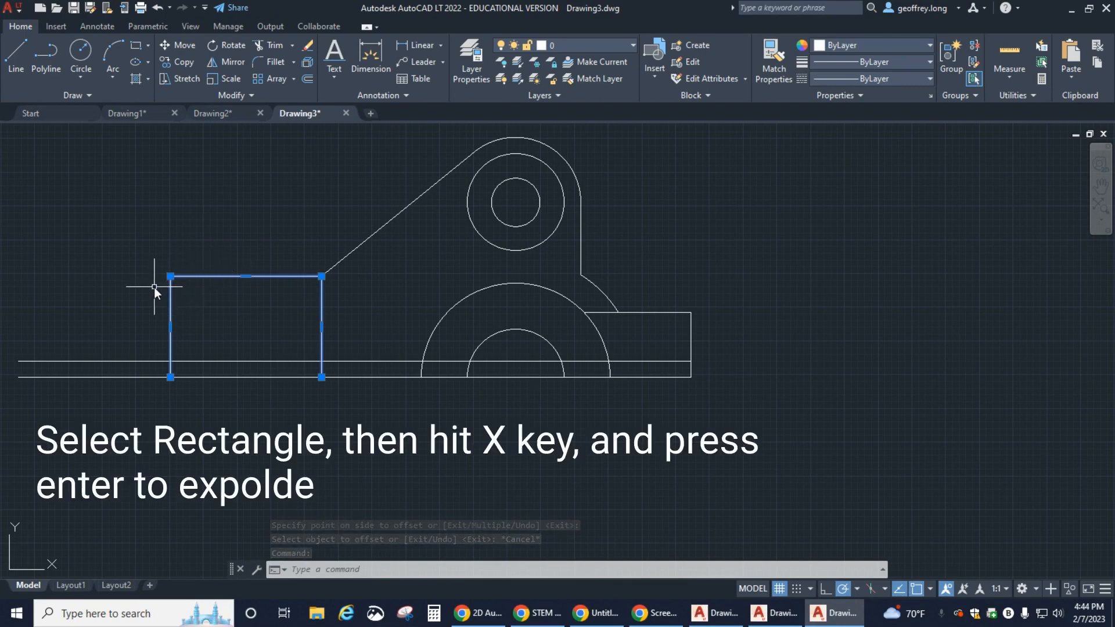
{"action": "type", "text": "x"}
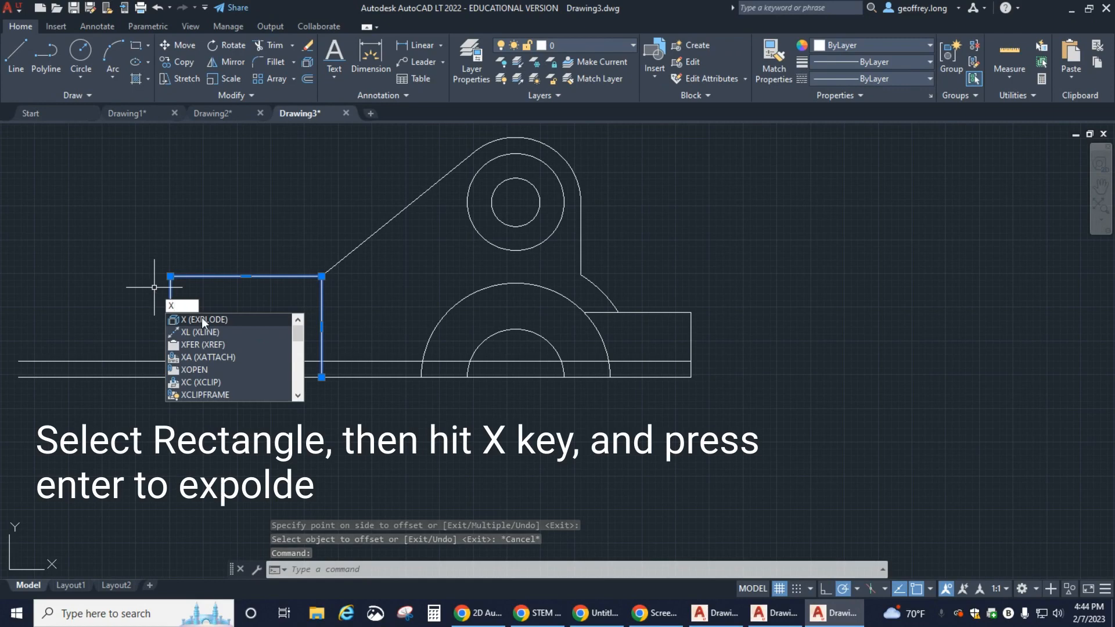
{"action": "key", "text": "Return"}
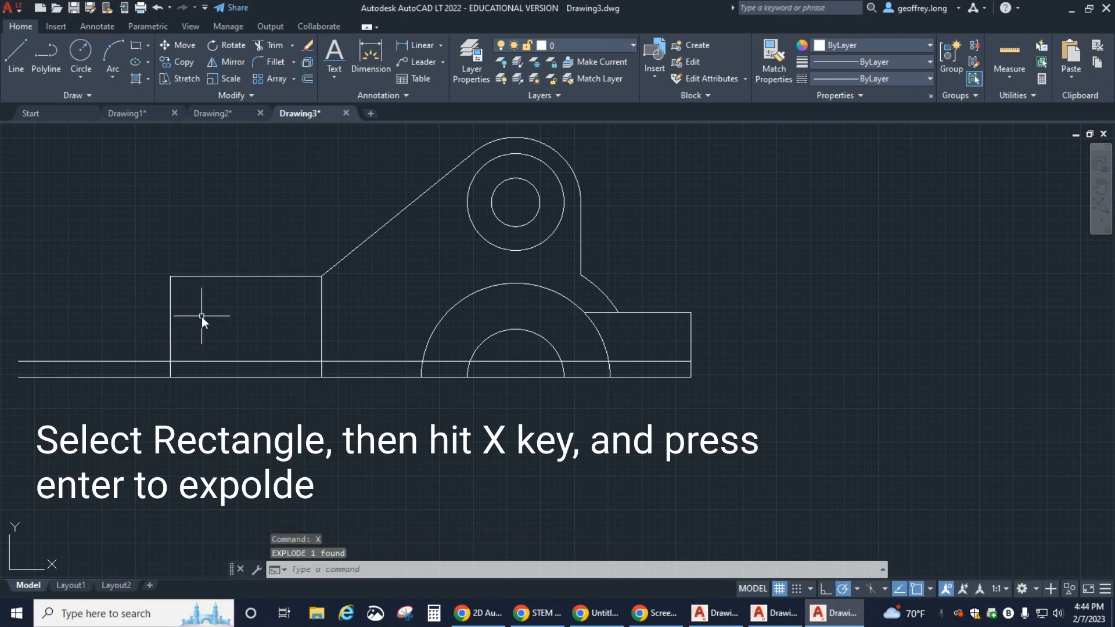
{"action": "left_click", "coordinate": [170, 307]}
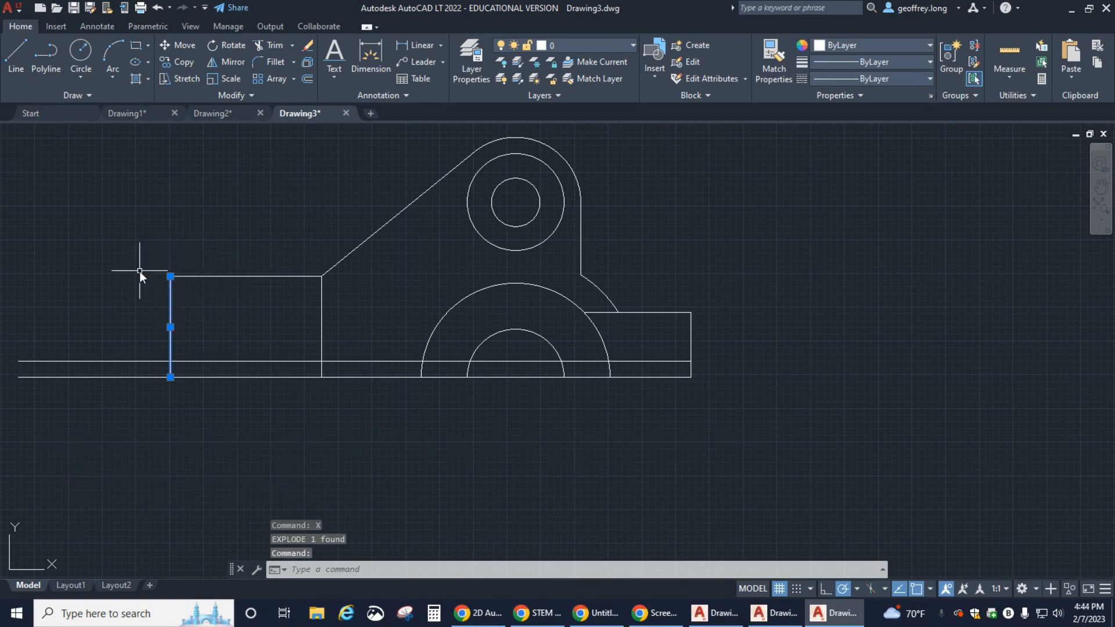
{"action": "key", "text": "Escape"}
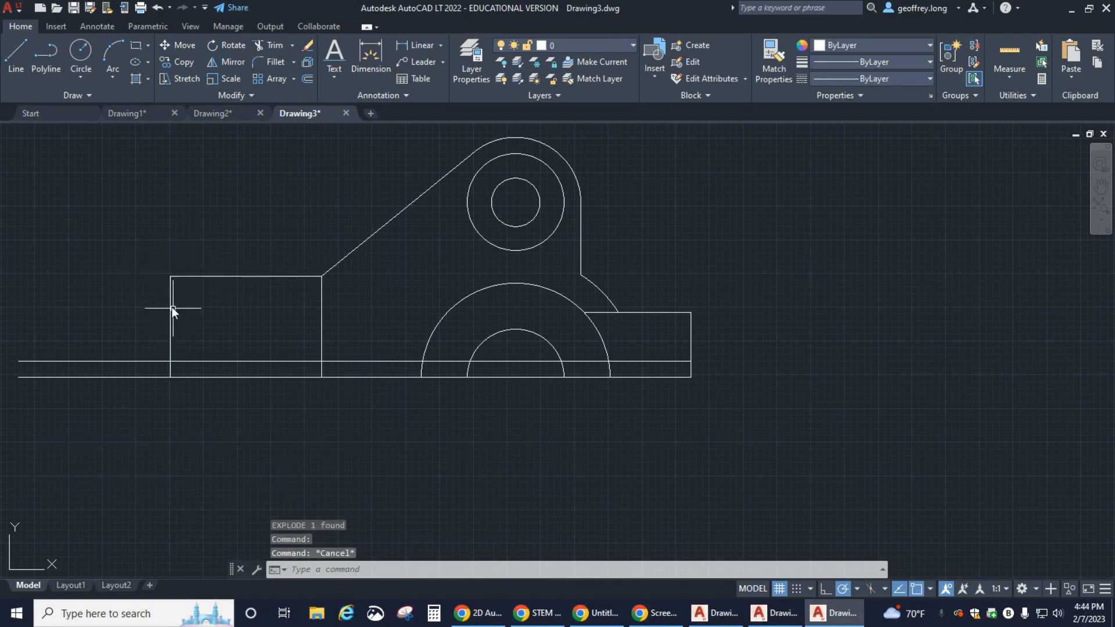
Step: Offset the outer vertical edge of the left-hand block inward by a distance of 14
{"action": "left_click", "coordinate": [308, 78]}
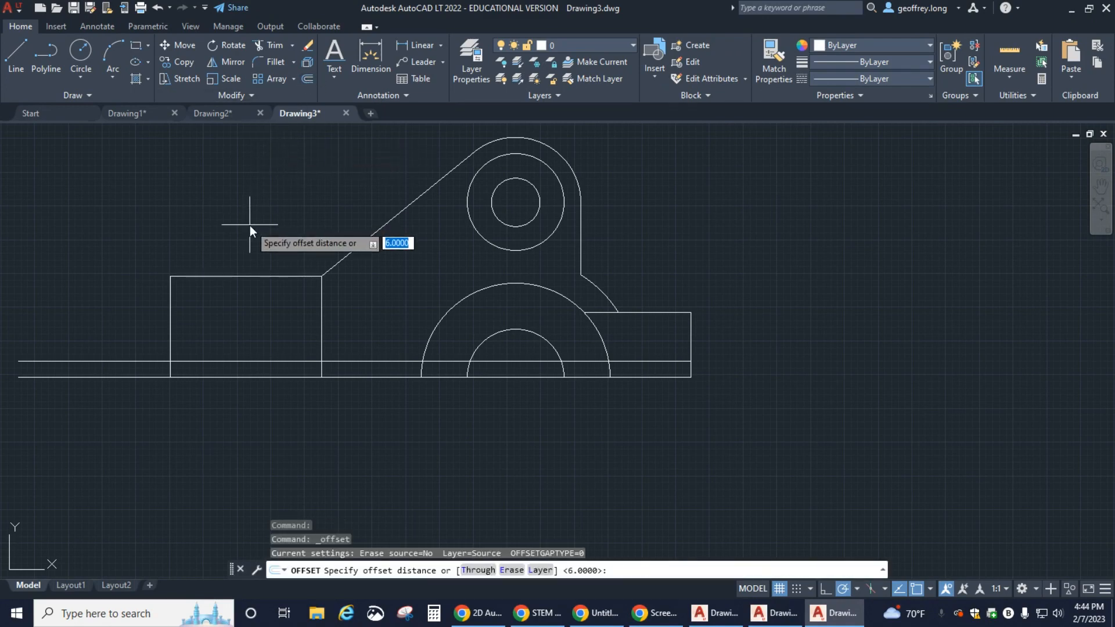
{"action": "type", "text": "14"}
{"action": "key", "text": "Return"}
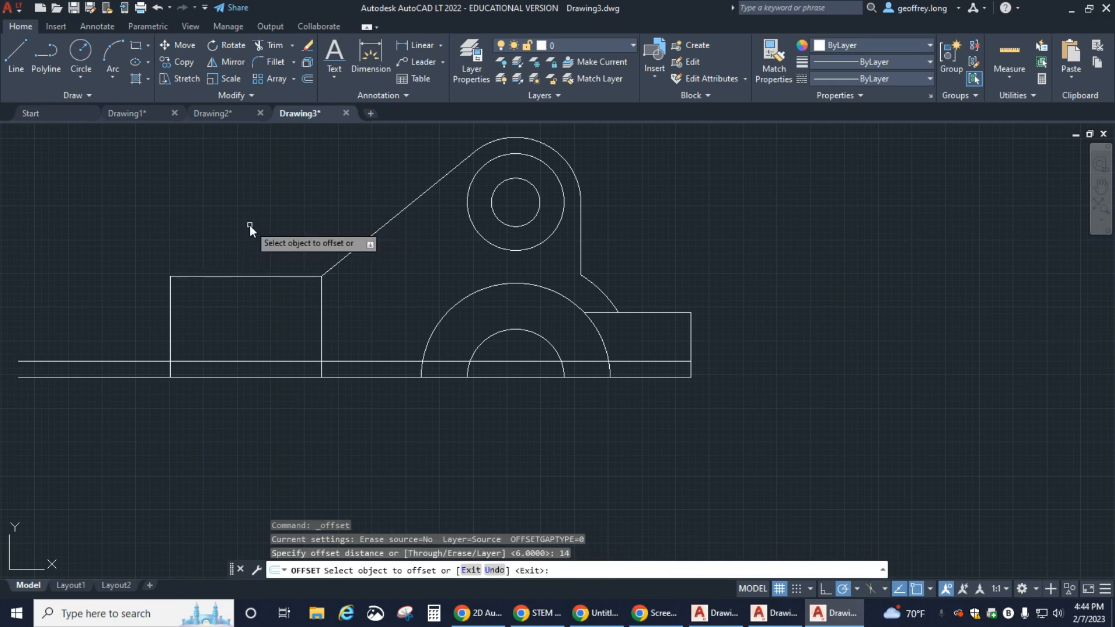
{"action": "left_click", "coordinate": [170, 313]}
{"action": "left_click", "coordinate": [197, 317]}
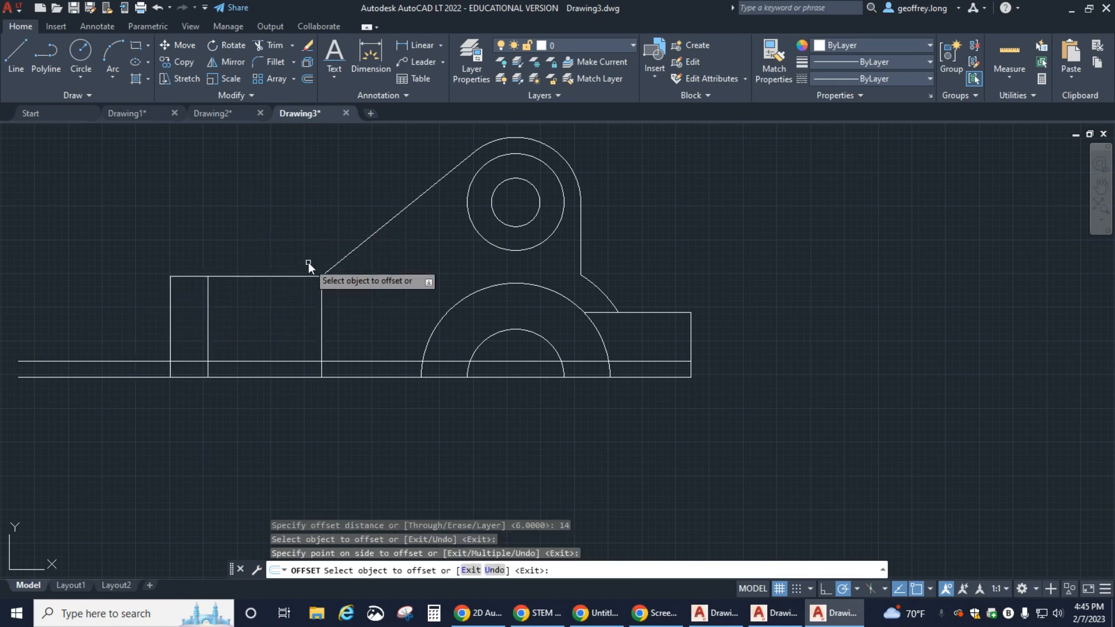
{"action": "left_click", "coordinate": [478, 613]}
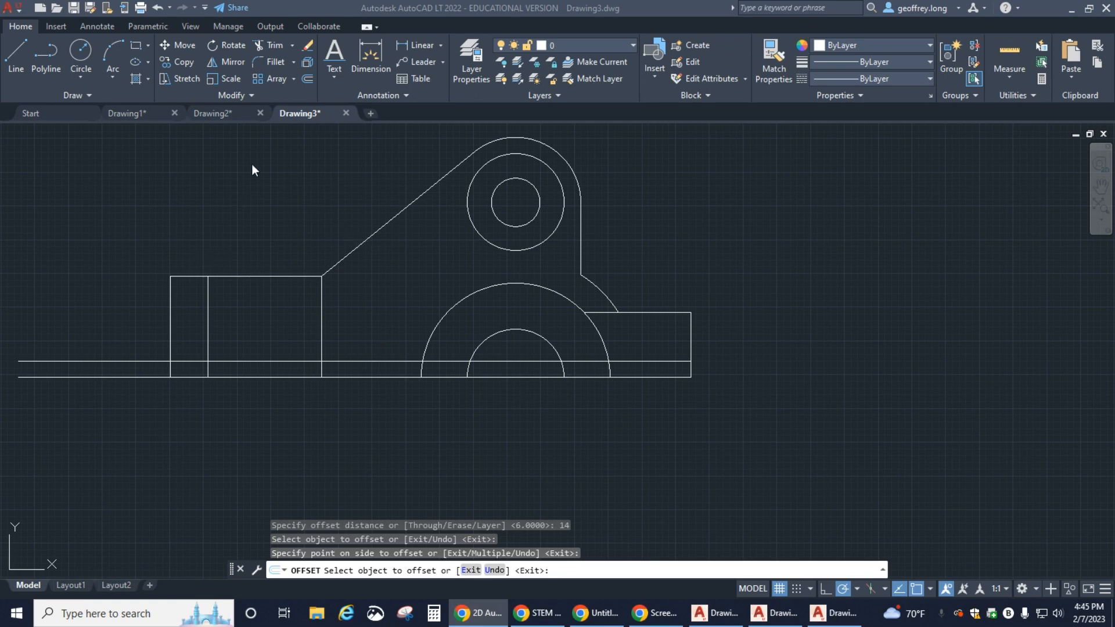
{"action": "left_click", "coordinate": [270, 47]}
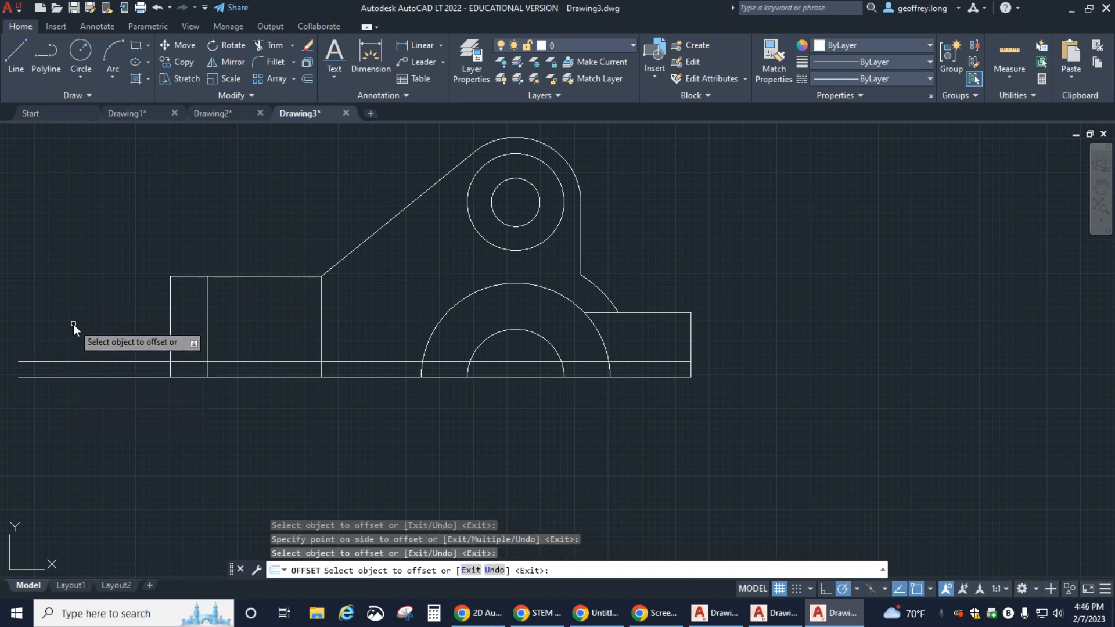
{"action": "key", "text": "Return"}
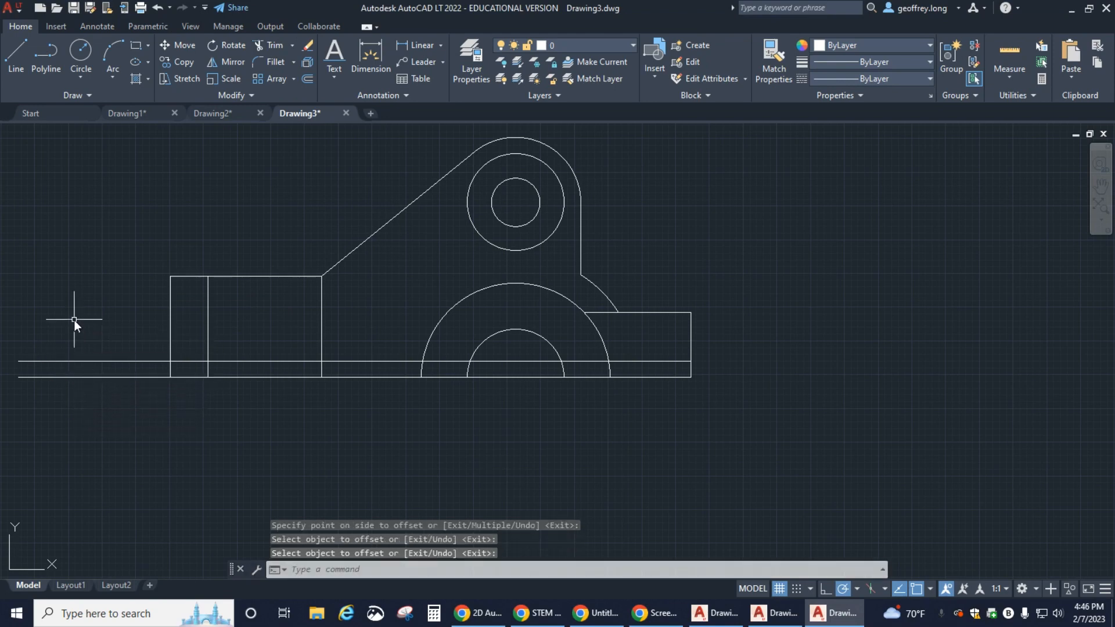
Step: Trim the narrow bar's upper line to run only from the inner vertical line to the large arc, and delete the horizontal centerline
{"action": "left_click", "coordinate": [262, 46]}
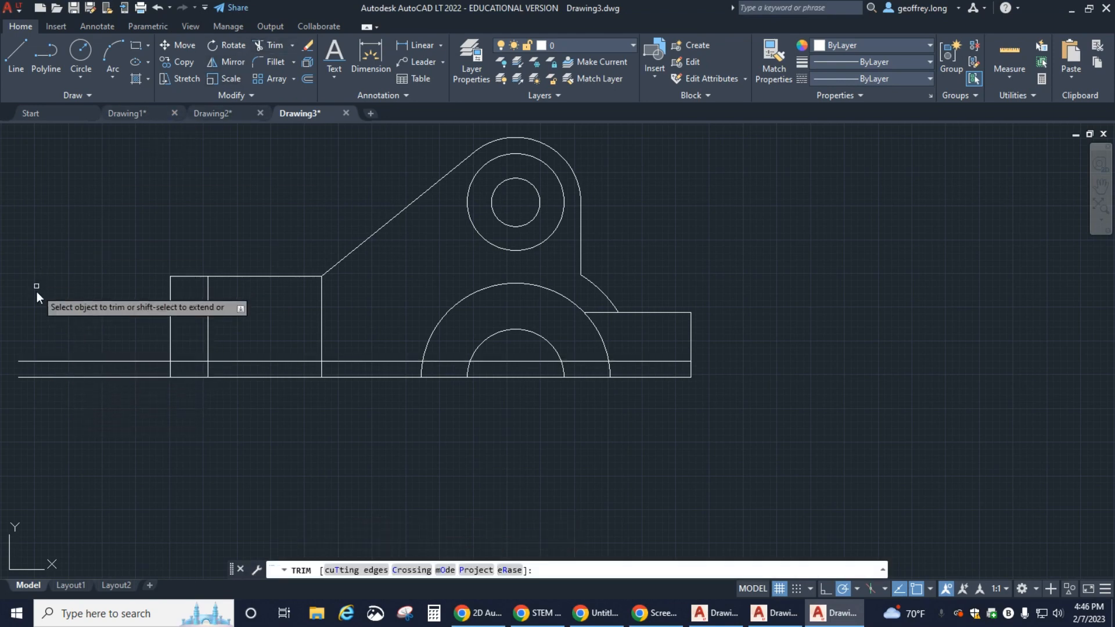
{"action": "left_click", "coordinate": [69, 361]}
{"action": "left_click", "coordinate": [72, 379]}
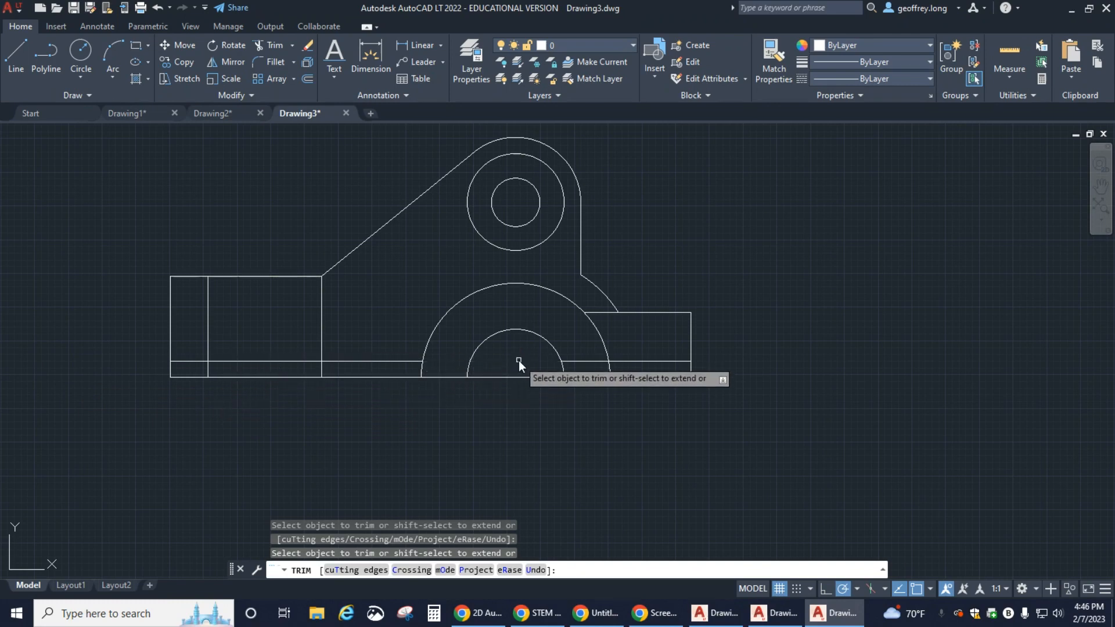
{"action": "left_click", "coordinate": [587, 361]}
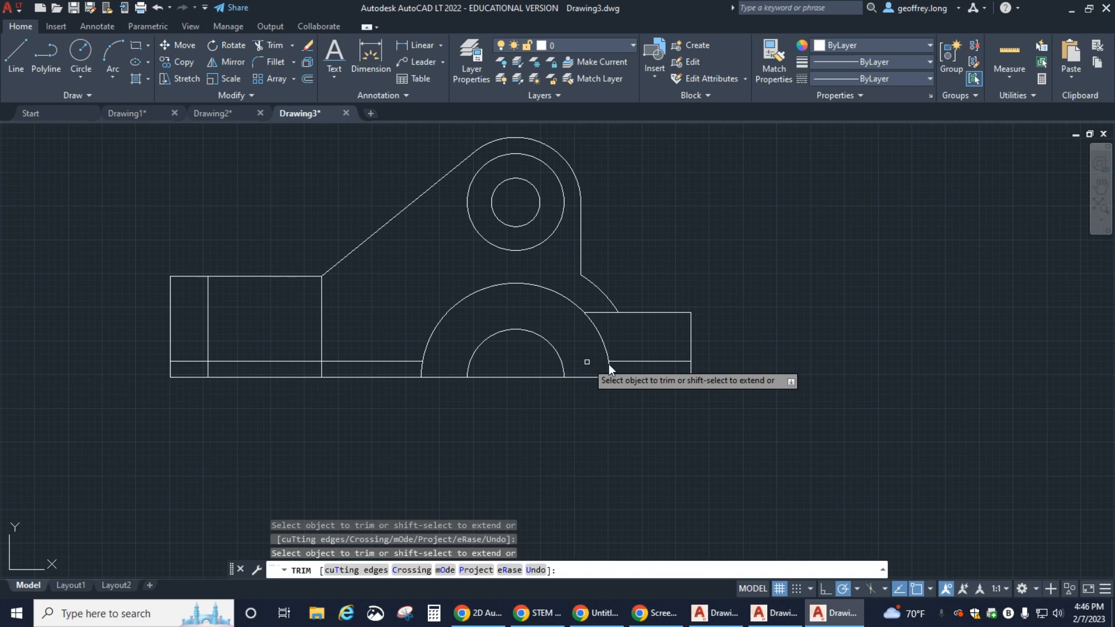
{"action": "left_click", "coordinate": [654, 362]}
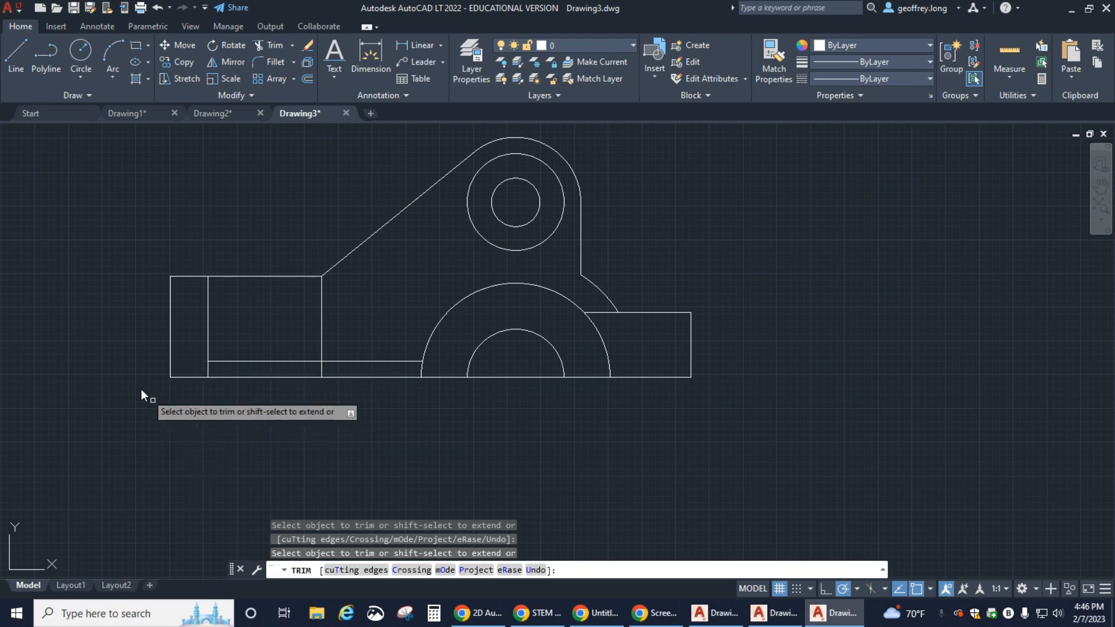
{"action": "key", "text": "Escape"}
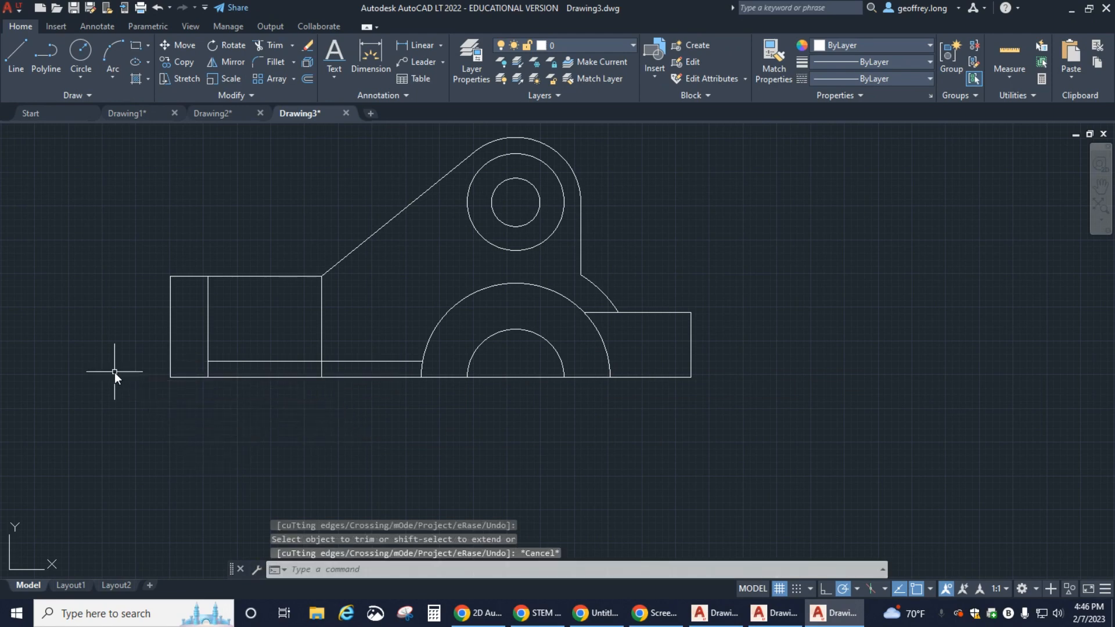
{"action": "left_click", "coordinate": [186, 378]}
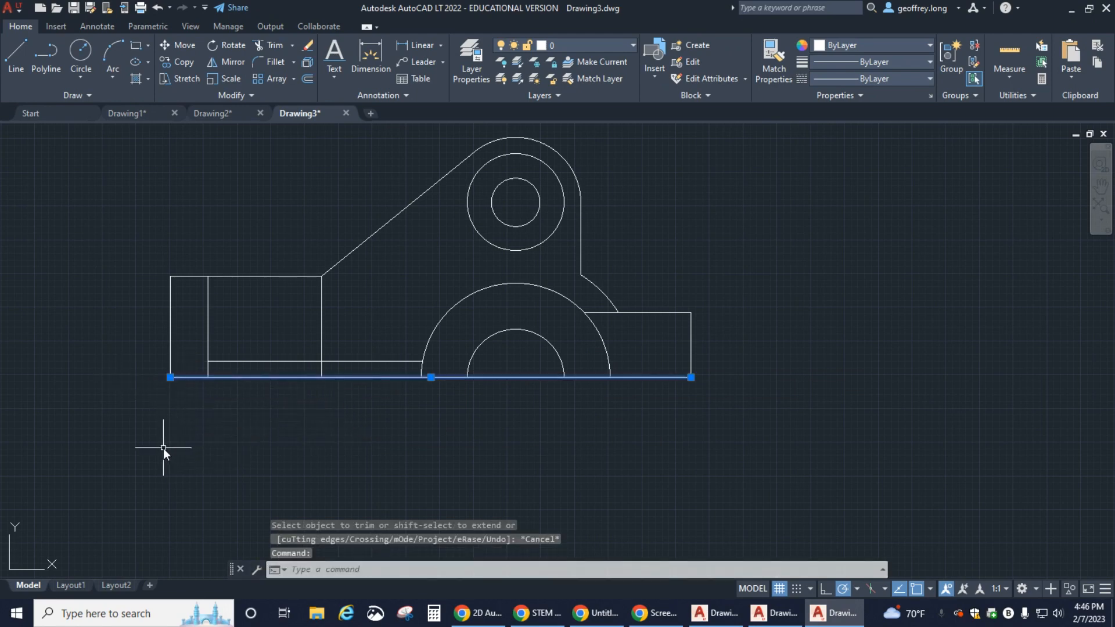
{"action": "key", "text": "Delete"}
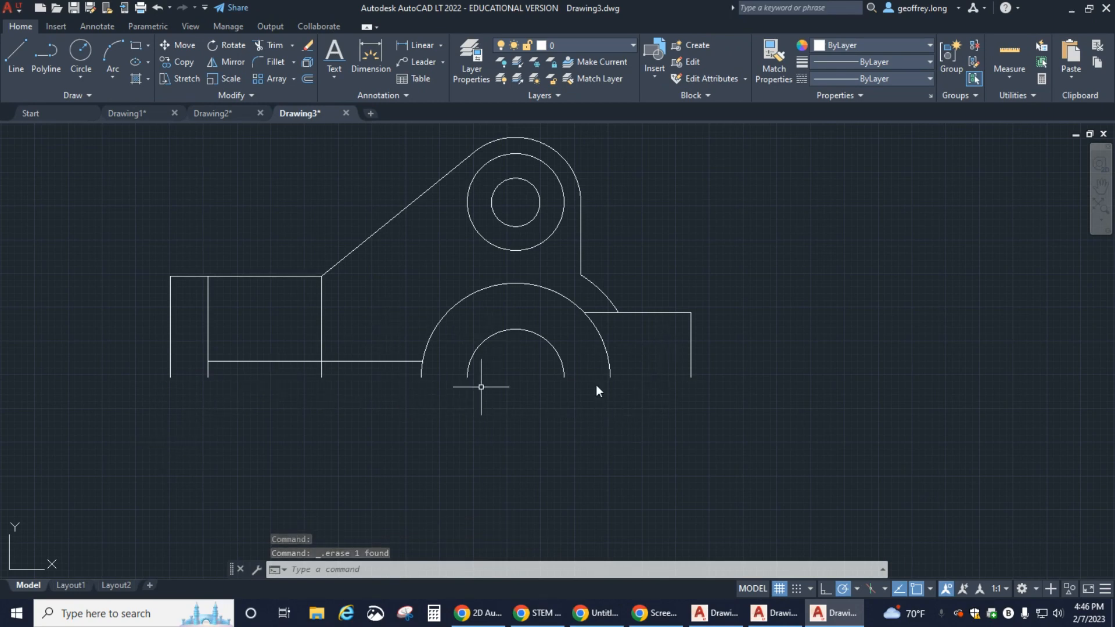
Step: Mirror the entire upper half about the horizontal line through its lower endpoints, keeping the source objects
{"action": "scroll", "coordinate": [607, 245], "scroll_direction": "down", "scroll_amount": 2}
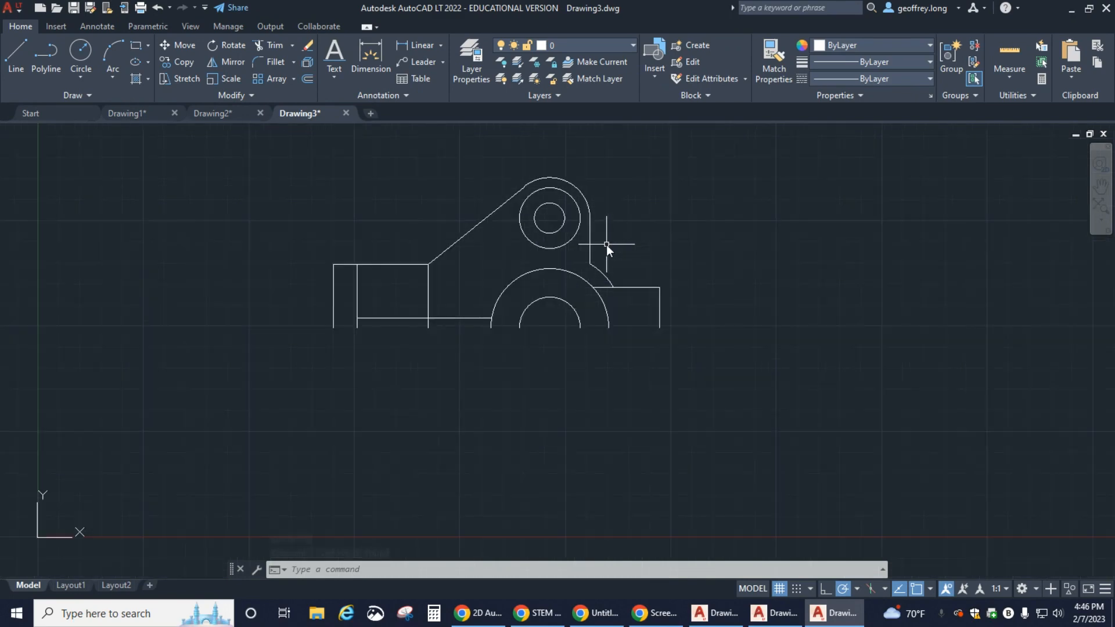
{"action": "left_click", "coordinate": [705, 351]}
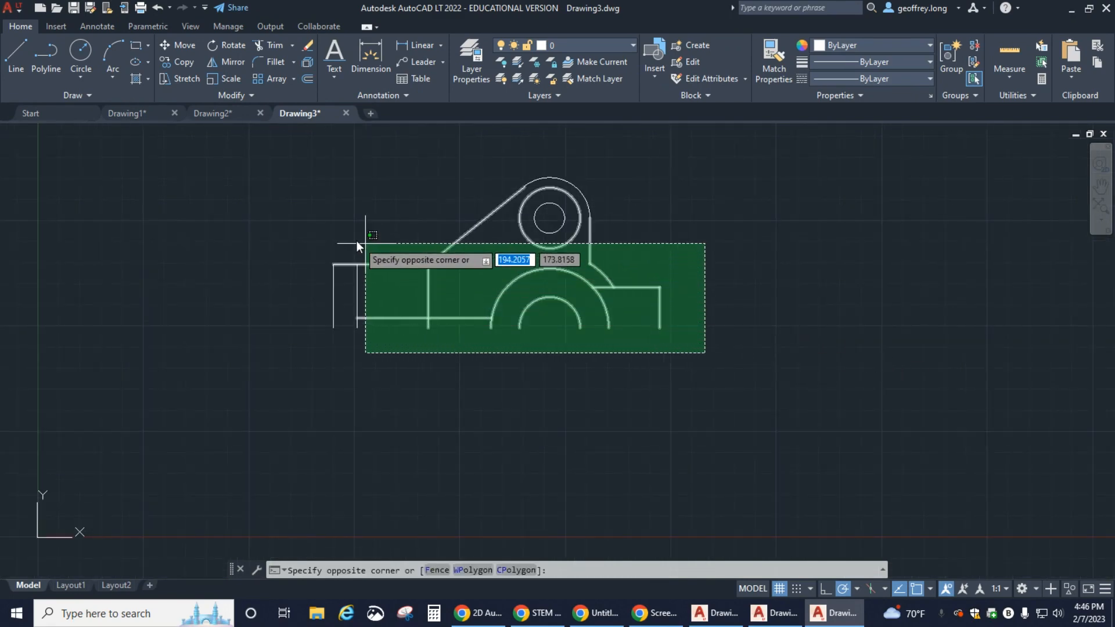
{"action": "left_click", "coordinate": [284, 157]}
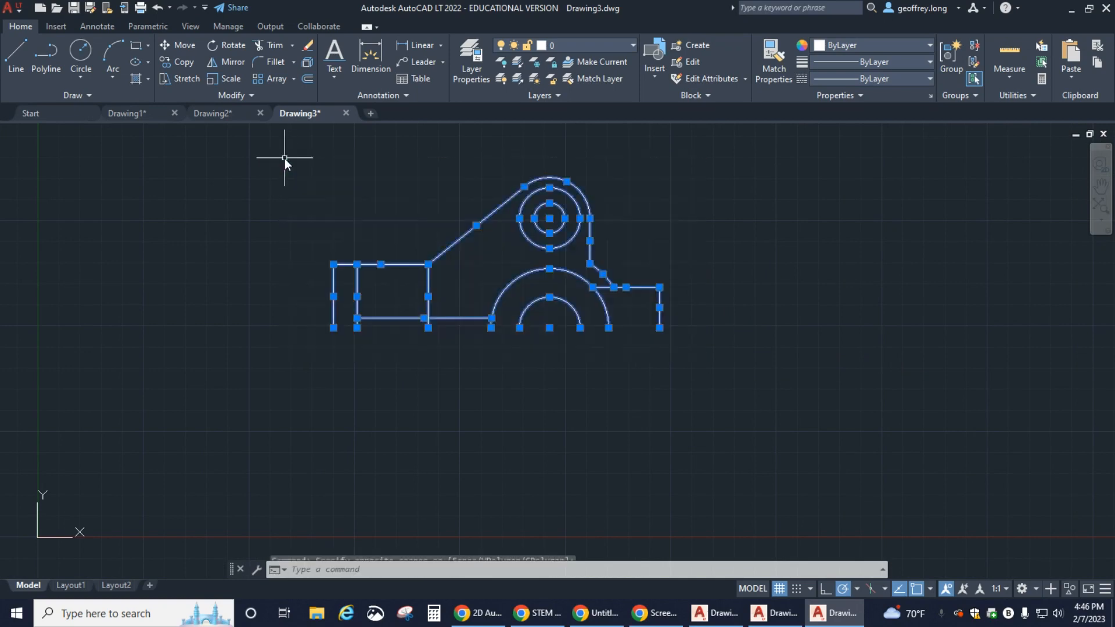
{"action": "left_click", "coordinate": [225, 62]}
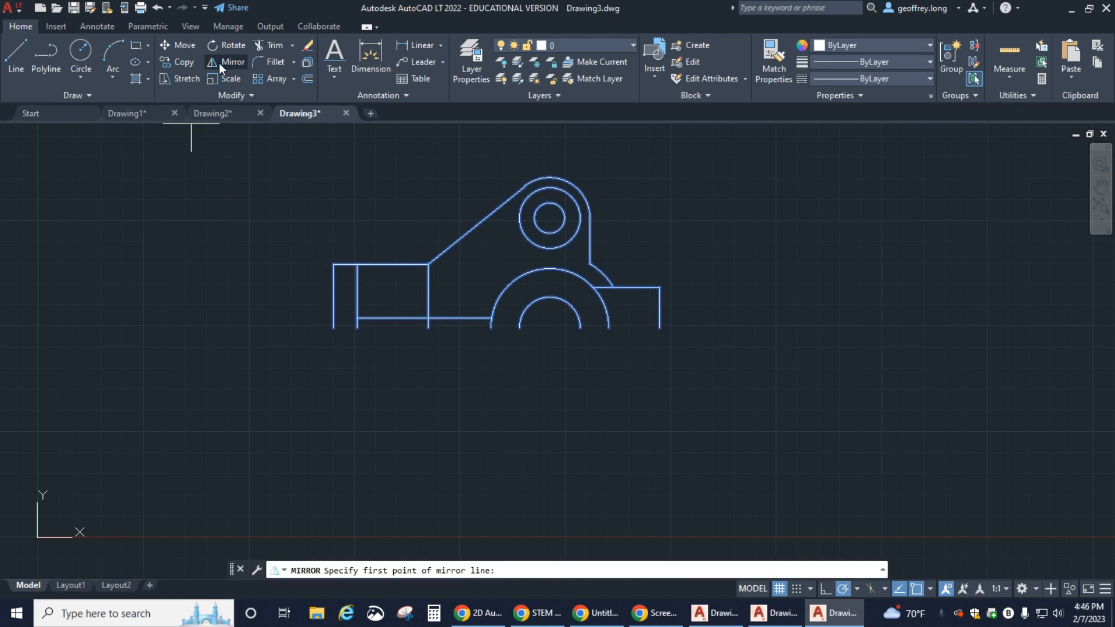
{"action": "left_click", "coordinate": [332, 328]}
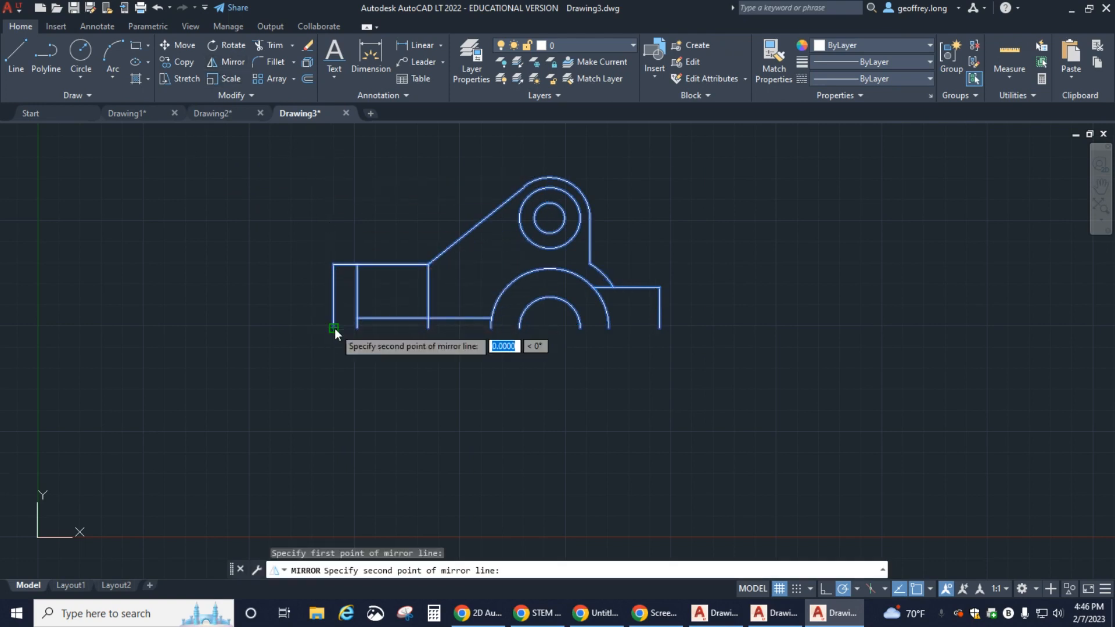
{"action": "left_click", "coordinate": [660, 331]}
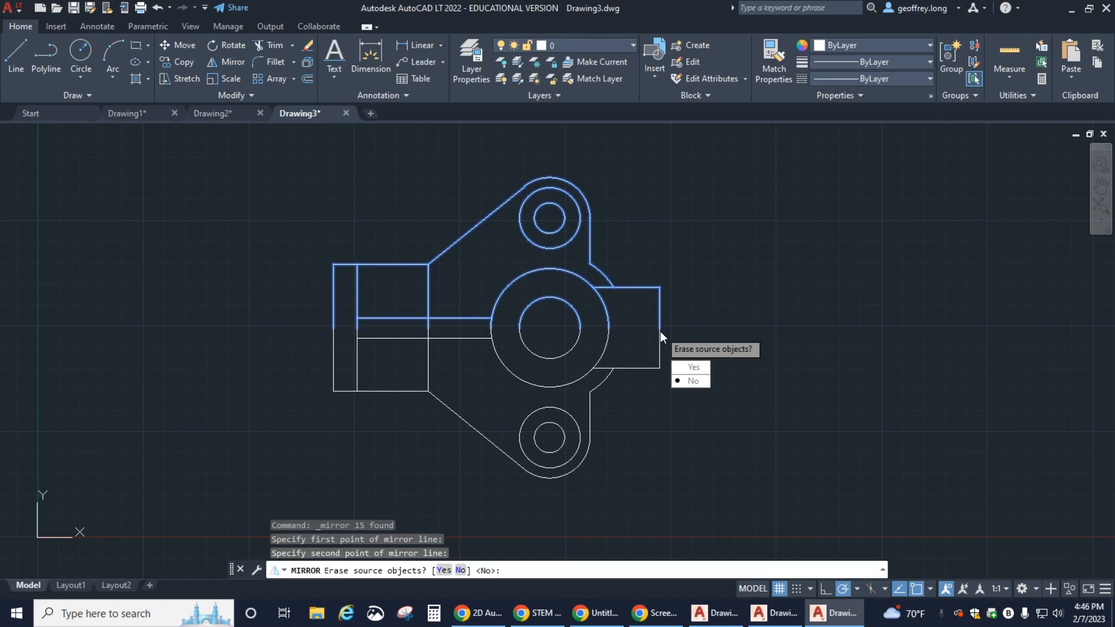
{"action": "left_click", "coordinate": [692, 380]}
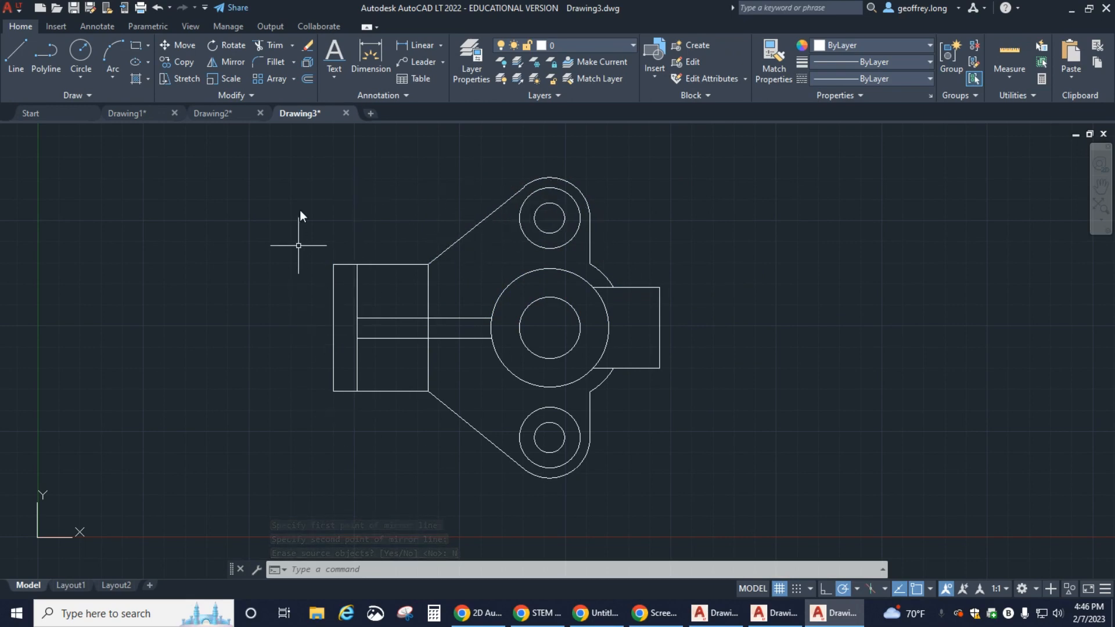
Step: Join all the objects of the complete part into polylines
{"action": "left_click", "coordinate": [703, 492]}
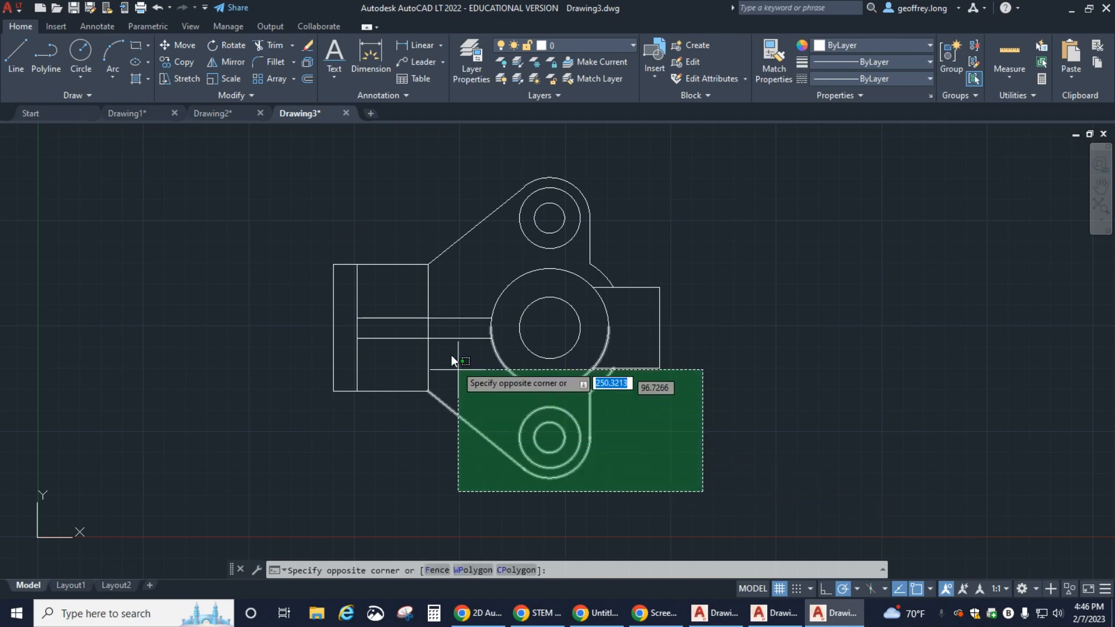
{"action": "left_click", "coordinate": [268, 157]}
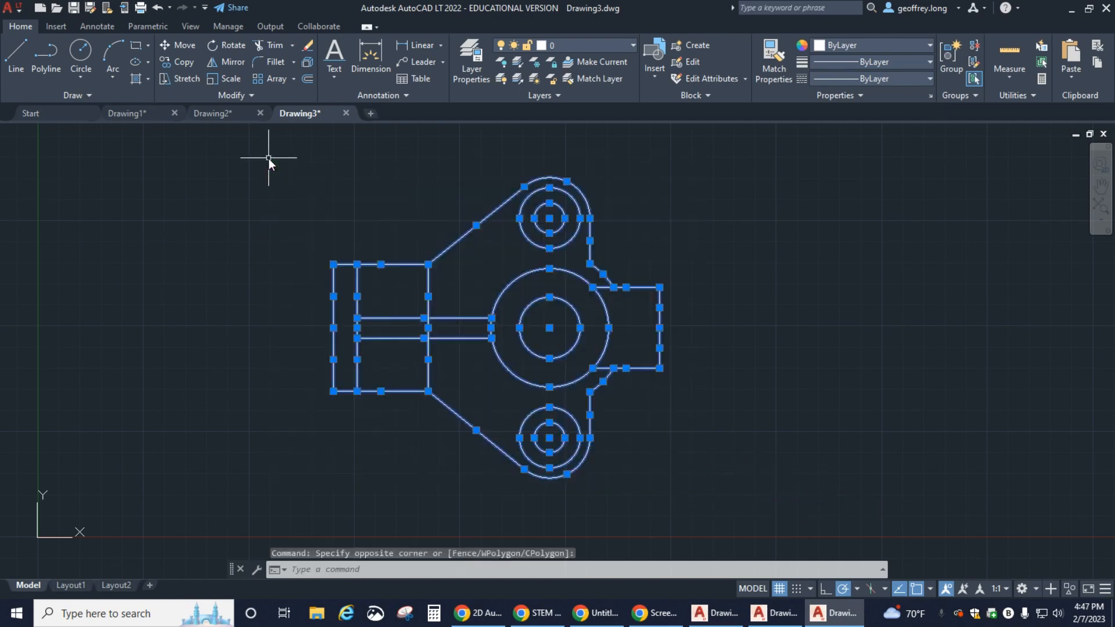
{"action": "type", "text": "J"}
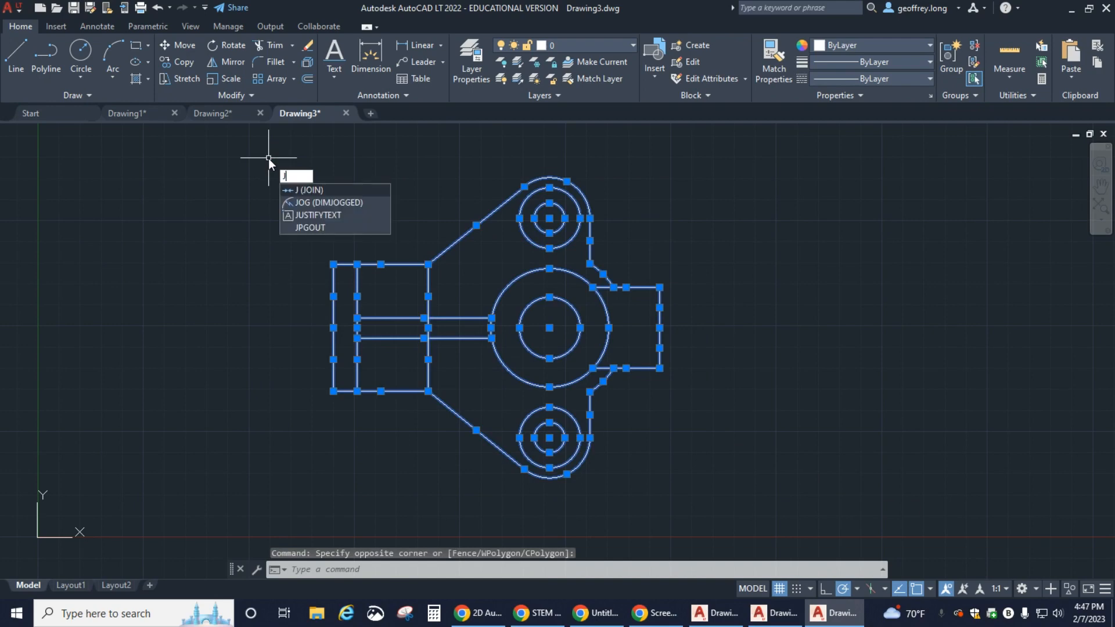
{"action": "key", "text": "Return"}
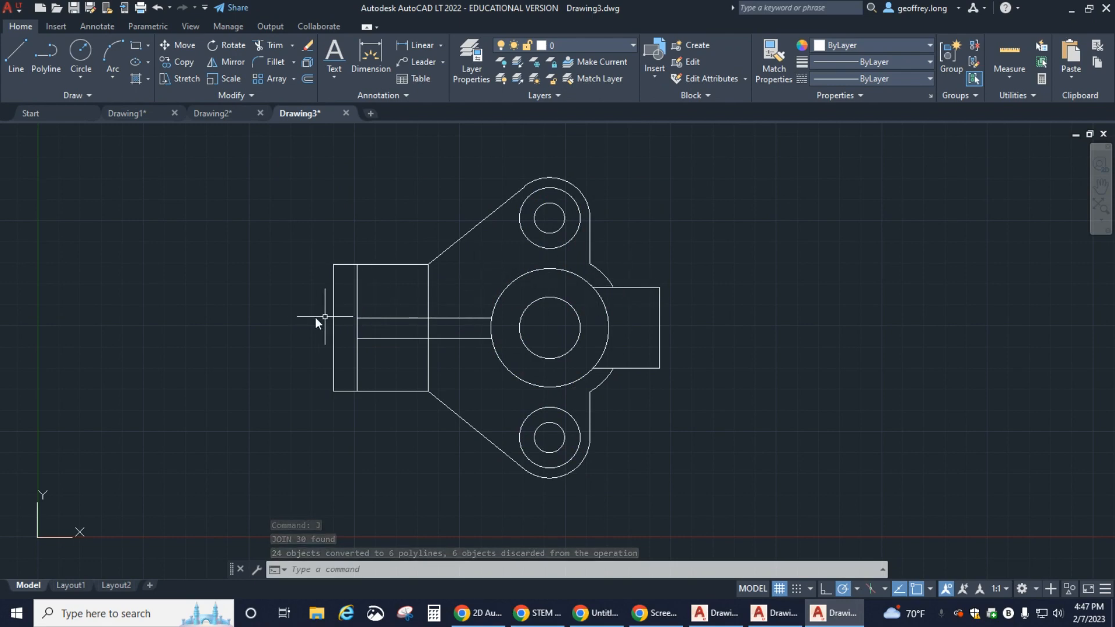
Step: Check the dimensions in the Drawing2 reference, return to Drawing3 and dimension the left-hand block's height on its outer side
{"action": "left_click", "coordinate": [202, 114]}
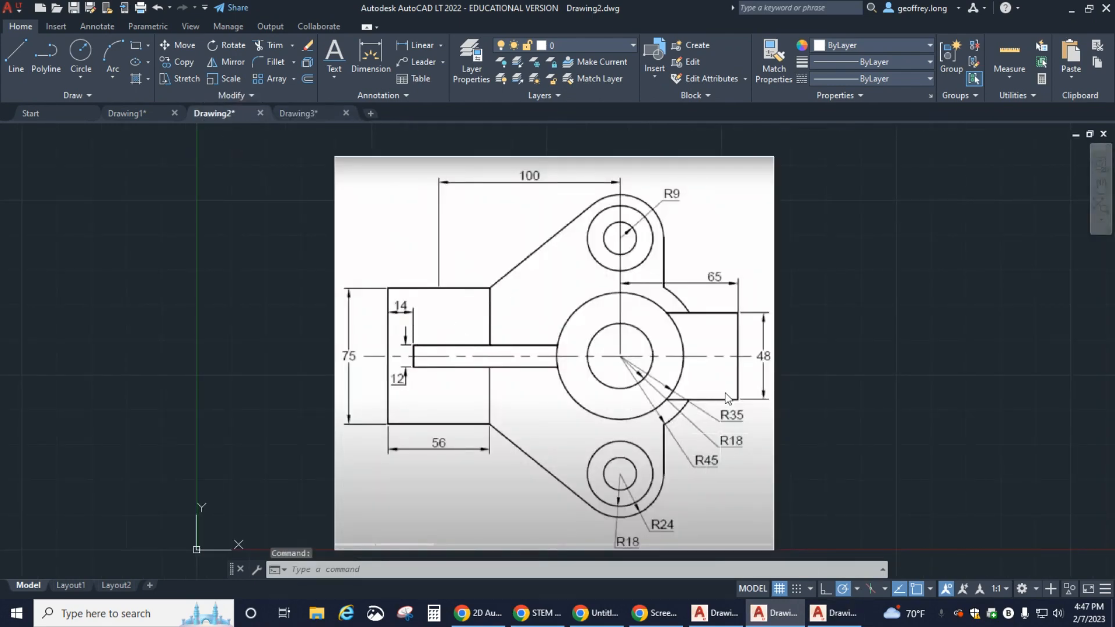
{"action": "left_click", "coordinate": [299, 114]}
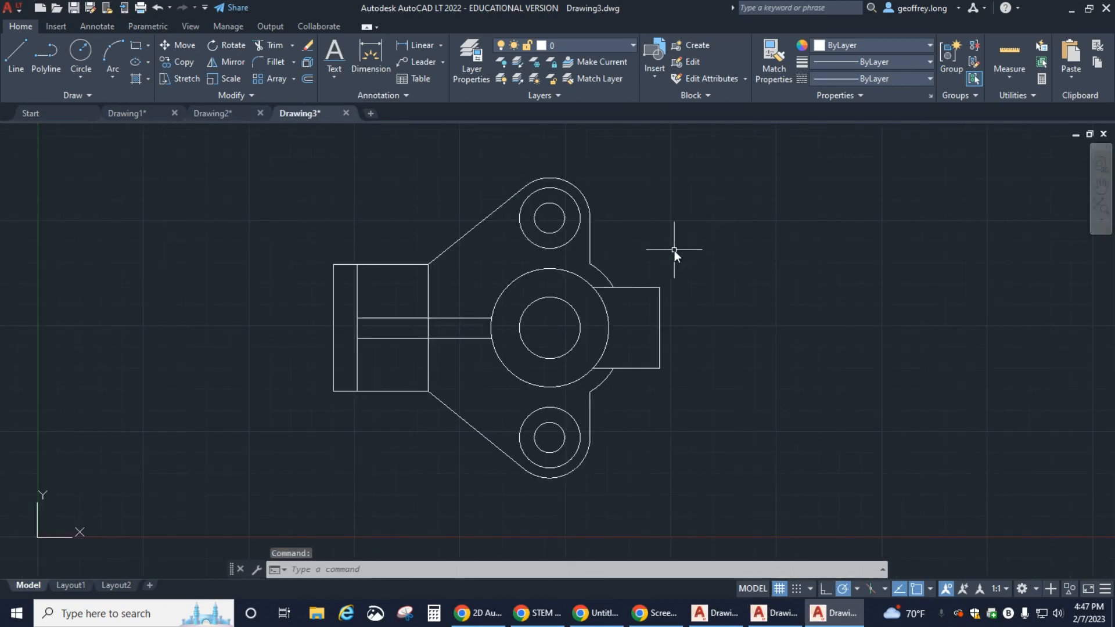
{"action": "left_click", "coordinate": [369, 54]}
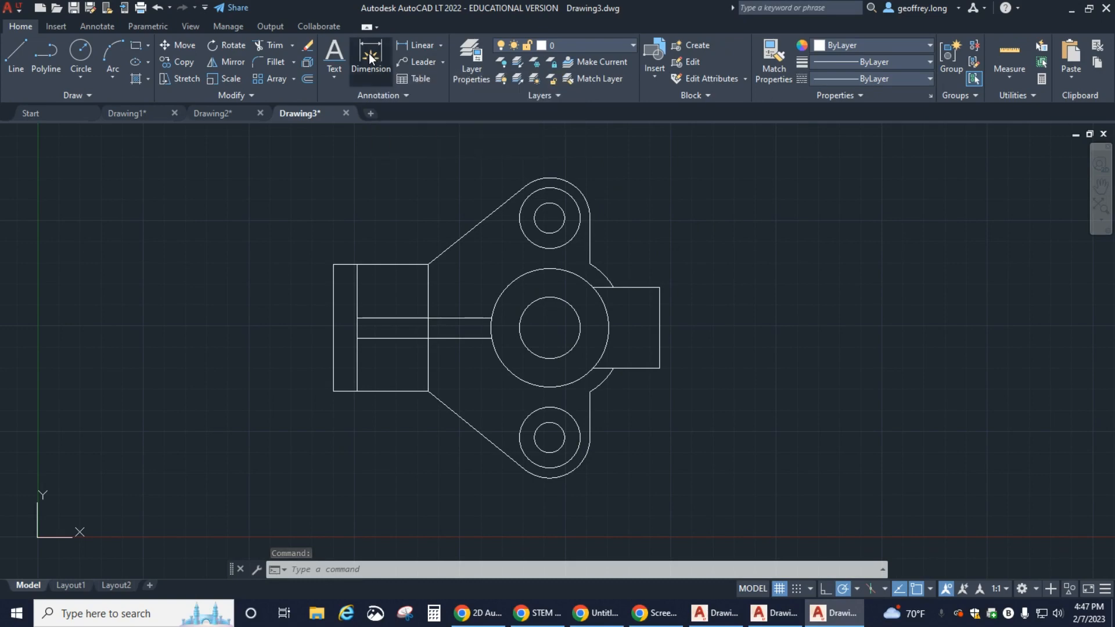
{"action": "left_click", "coordinate": [332, 264]}
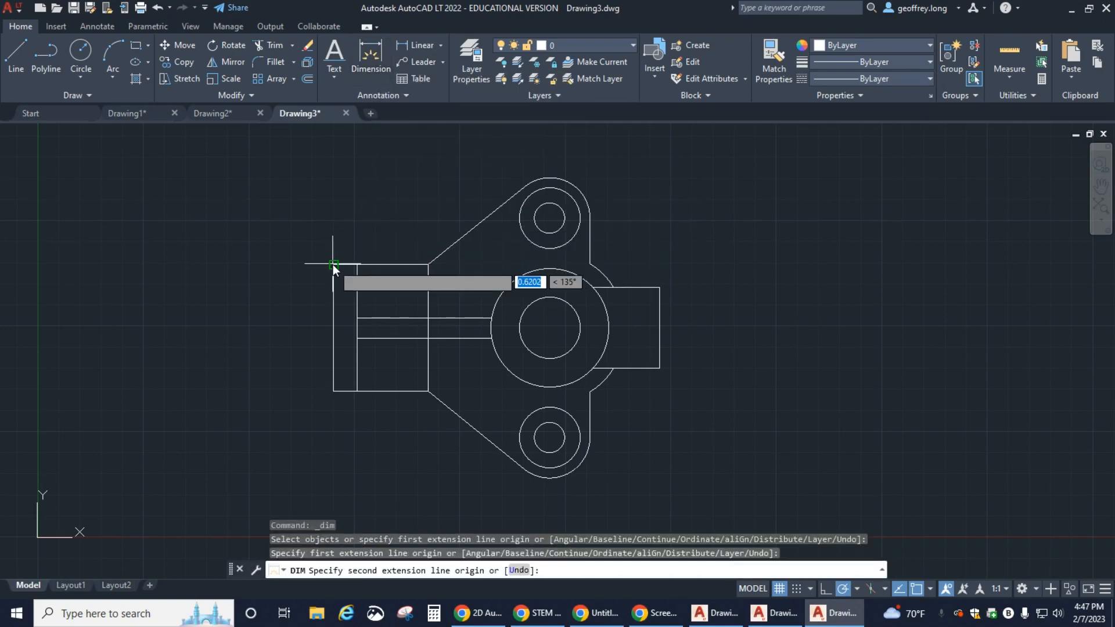
{"action": "left_click", "coordinate": [333, 393]}
{"action": "left_click", "coordinate": [286, 390]}
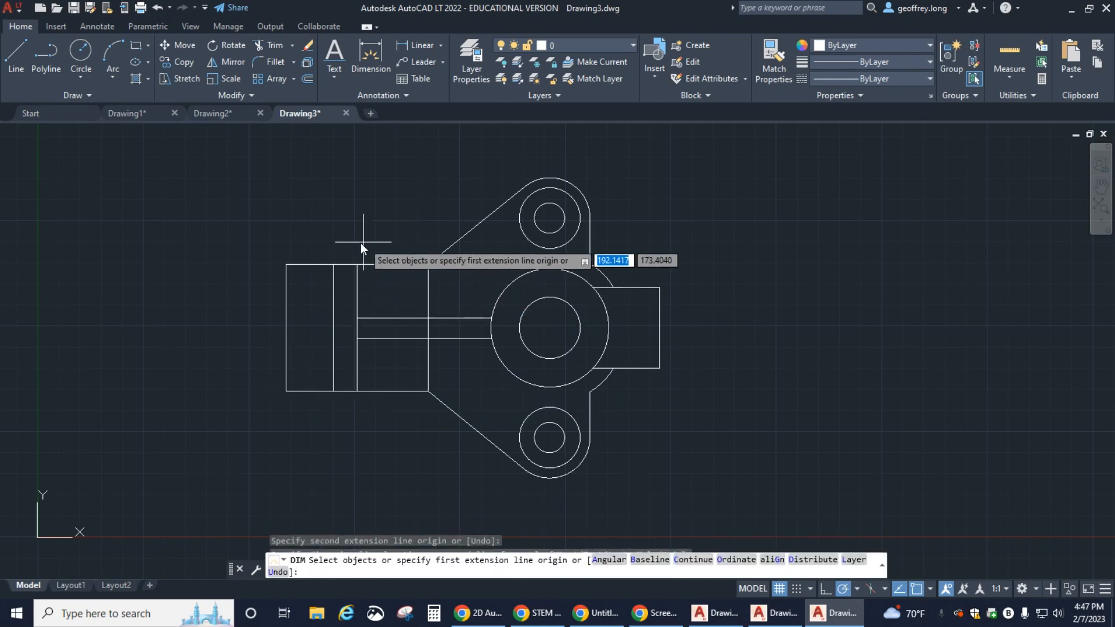
Step: Inspect the new height dimension up close and undo it
{"action": "scroll", "coordinate": [292, 317], "scroll_direction": "up", "scroll_amount": 4}
{"action": "scroll", "coordinate": [292, 337], "scroll_direction": "up", "scroll_amount": 5}
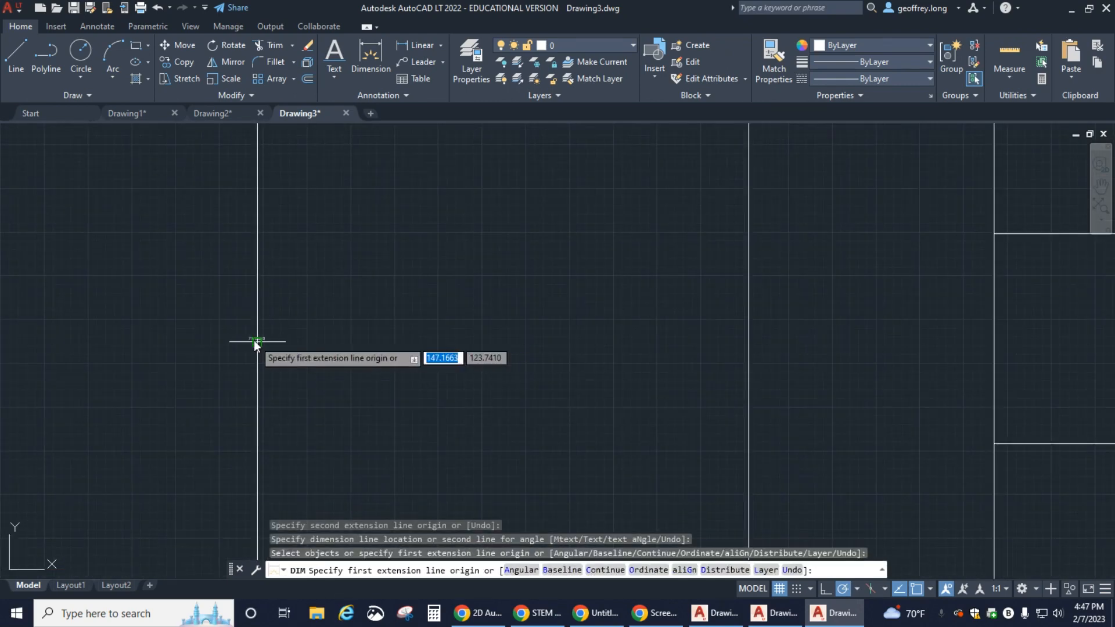
{"action": "scroll", "coordinate": [266, 331], "scroll_direction": "down", "scroll_amount": 5}
{"action": "scroll", "coordinate": [272, 328], "scroll_direction": "down", "scroll_amount": 2}
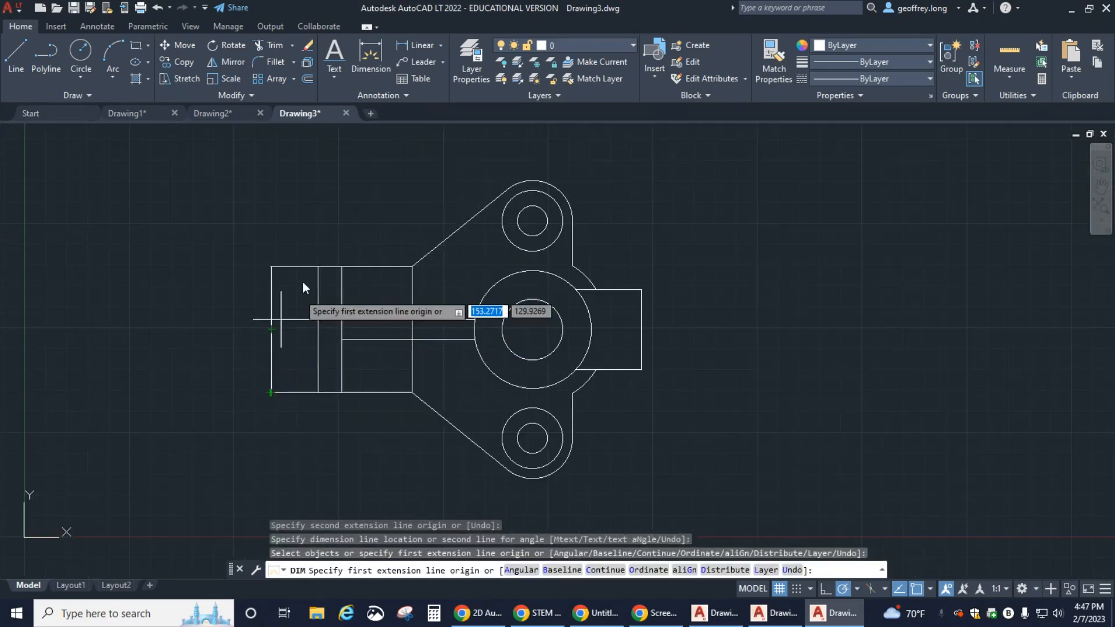
{"action": "left_click", "coordinate": [155, 9]}
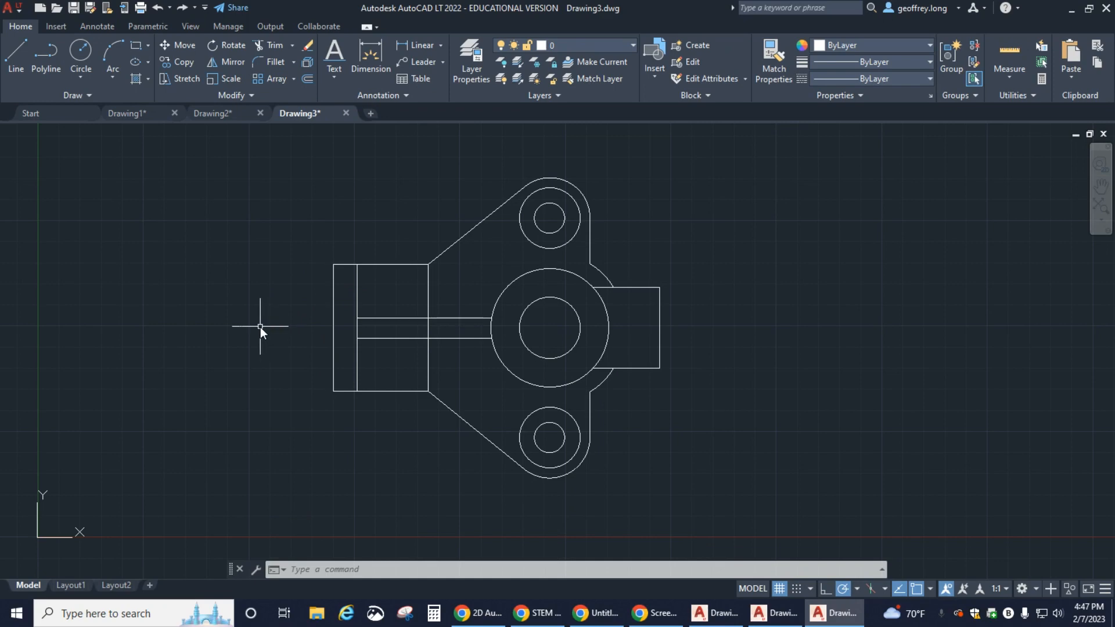
Step: Set the Standard text style's height to 8 and apply the change
{"action": "type", "text": "ST"}
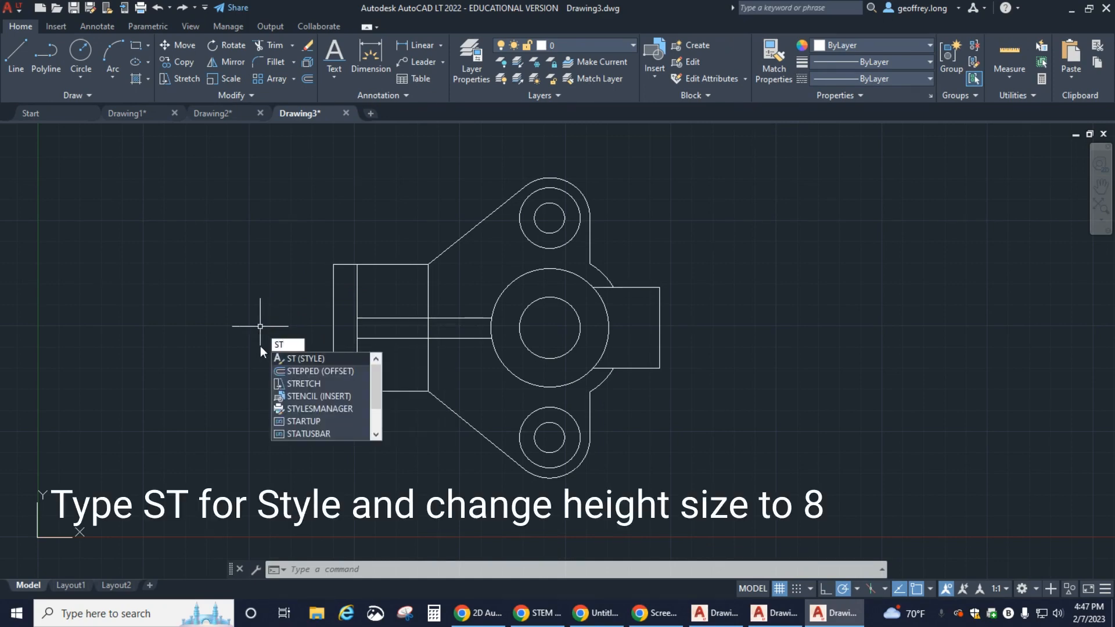
{"action": "left_click", "coordinate": [301, 359]}
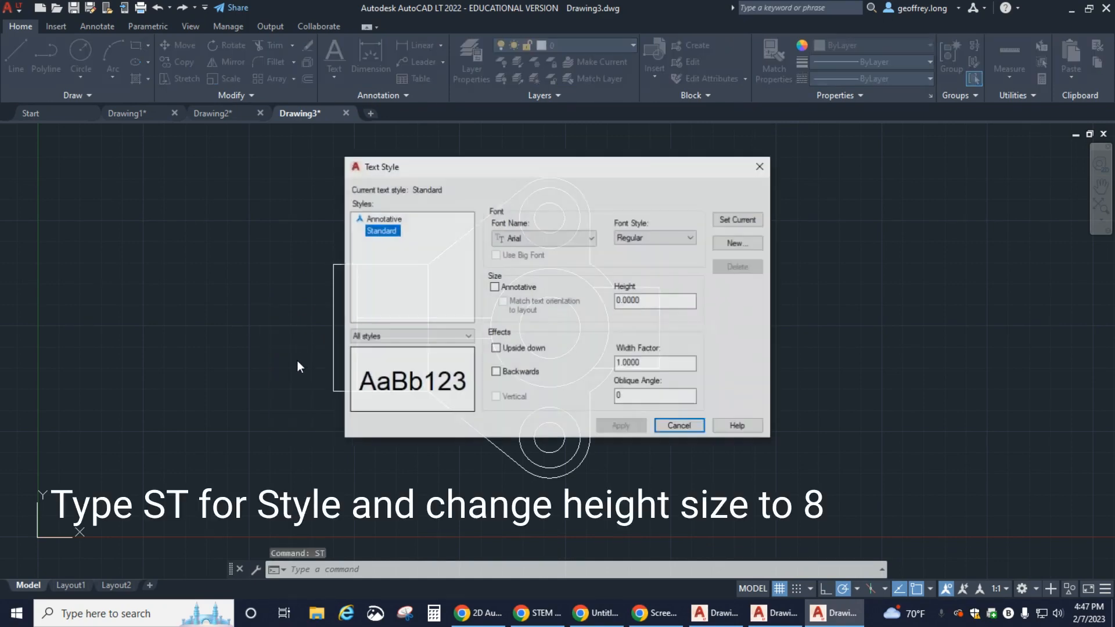
{"action": "left_click", "coordinate": [619, 301]}
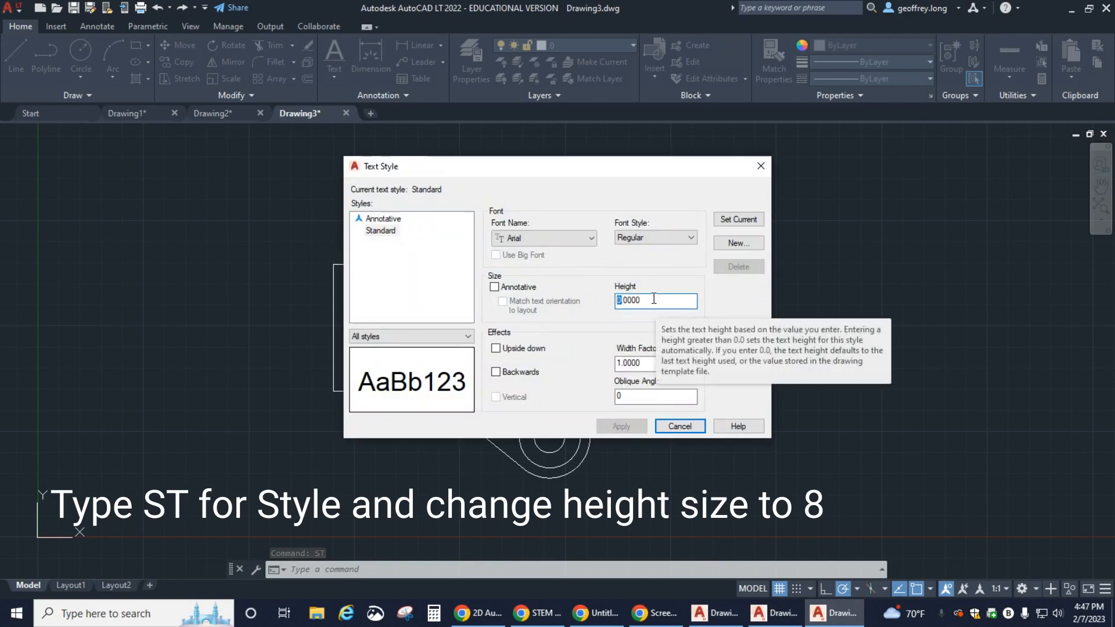
{"action": "type", "text": "8"}
{"action": "left_click", "coordinate": [619, 426]}
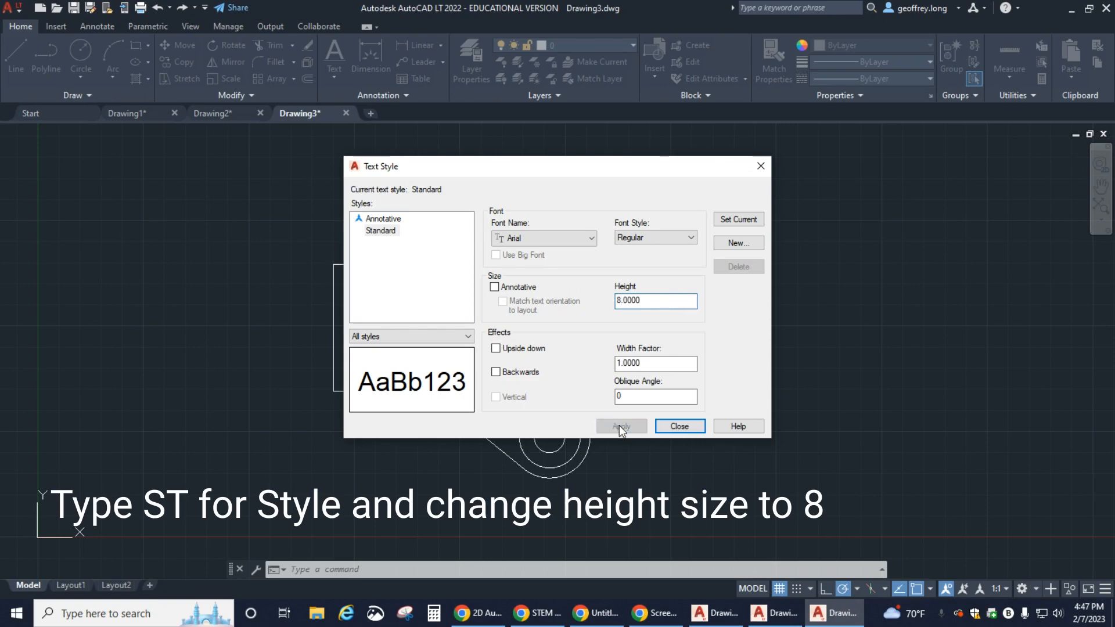
{"action": "left_click", "coordinate": [679, 428]}
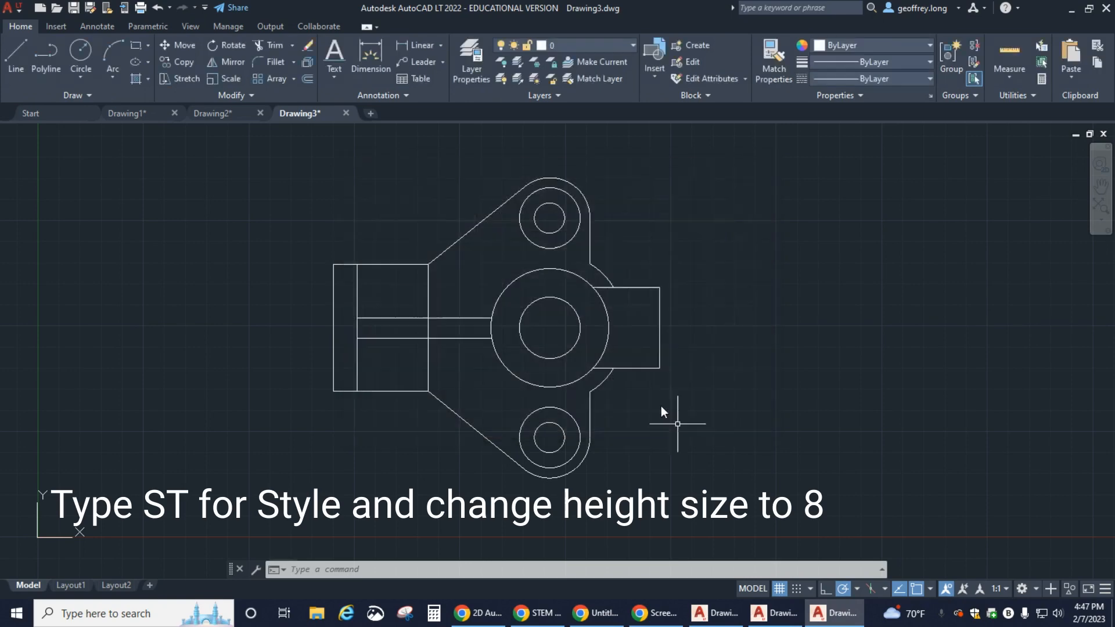
Step: Dimension the heights of the left-hand and right-hand blocks, placing each dimension on the block's outer side
{"action": "left_click", "coordinate": [366, 58]}
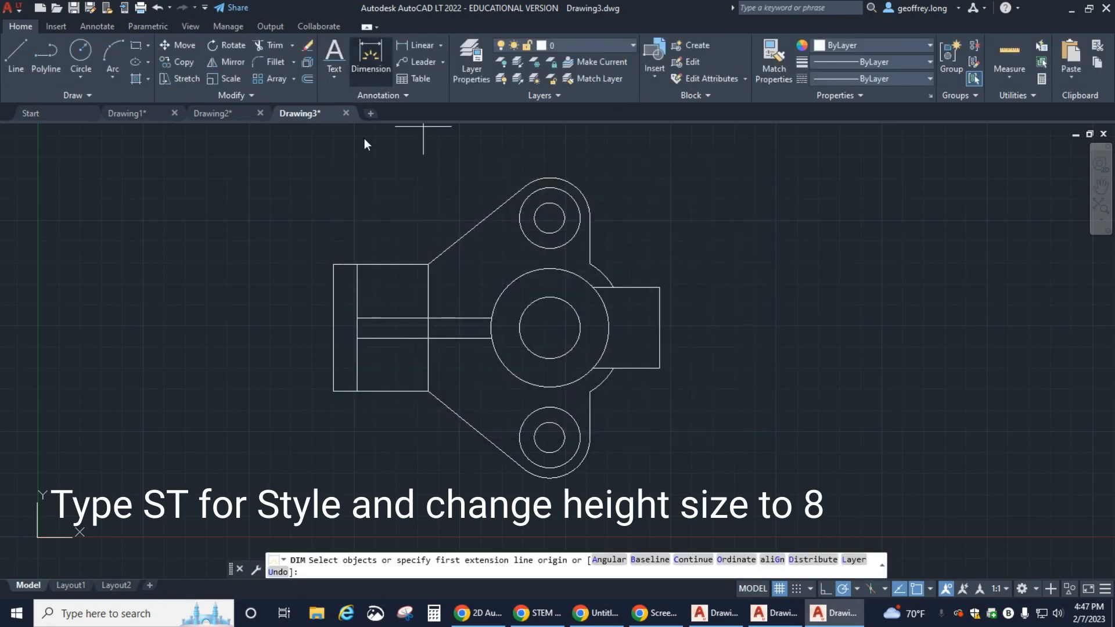
{"action": "left_click", "coordinate": [336, 267]}
{"action": "left_click", "coordinate": [331, 391]}
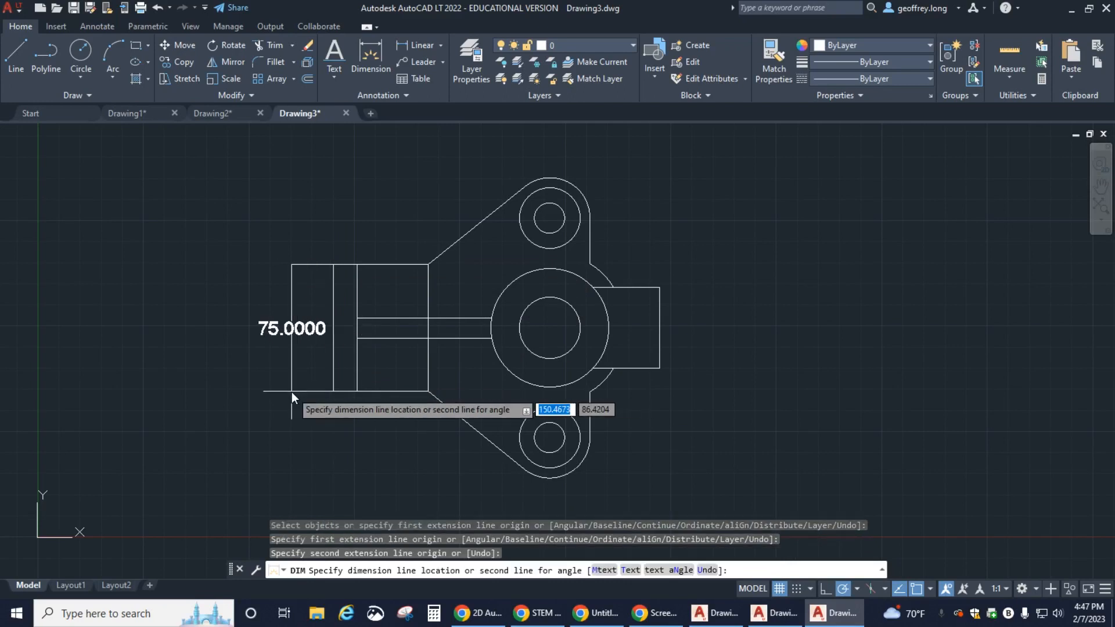
{"action": "left_click", "coordinate": [290, 391]}
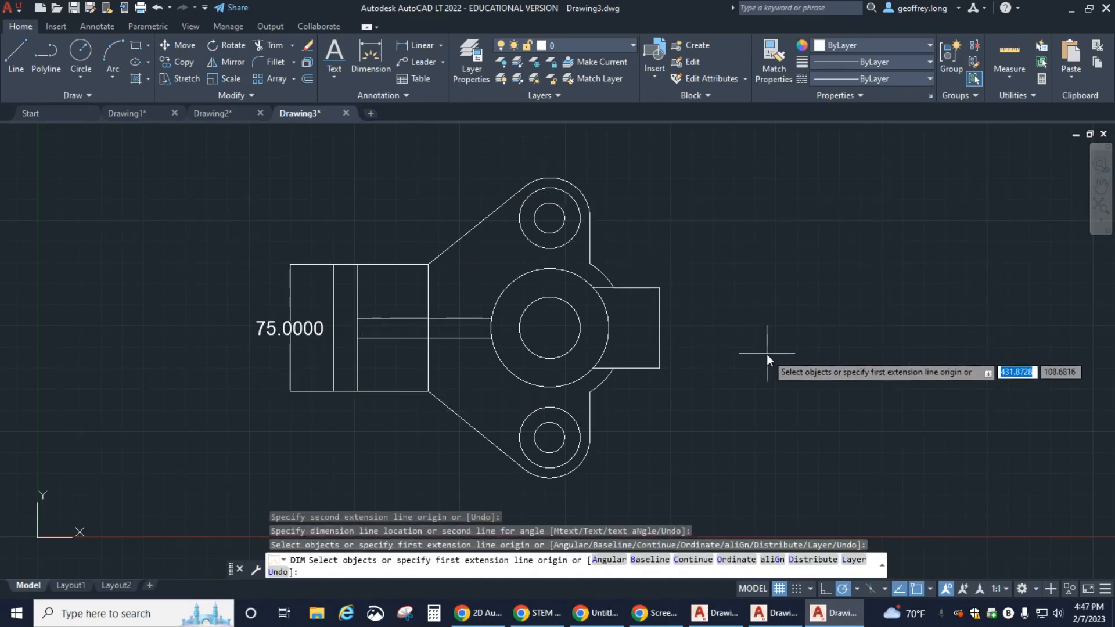
{"action": "left_click", "coordinate": [659, 287]}
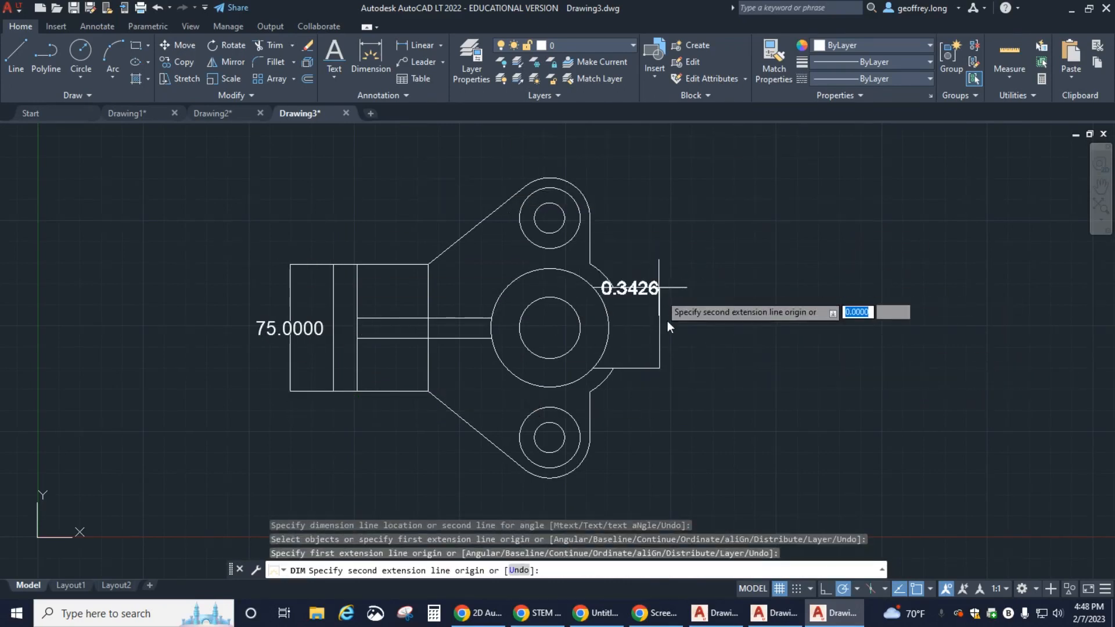
{"action": "left_click", "coordinate": [660, 368]}
{"action": "left_click", "coordinate": [705, 357]}
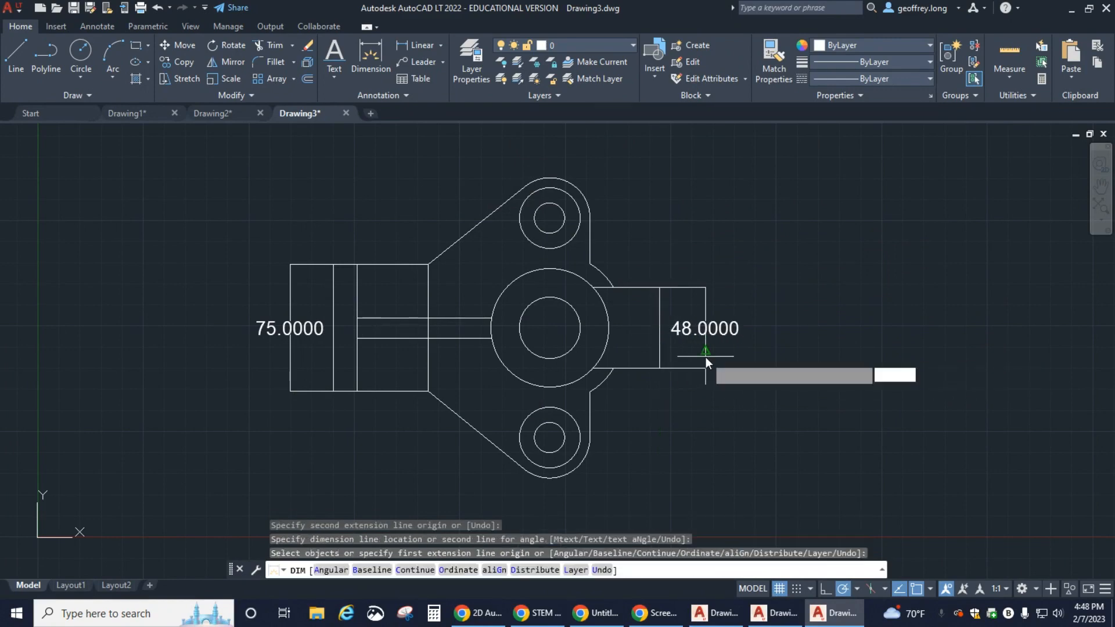
Step: Add radius dimensions to the upper lug's two concentric circles, placing both labels to the right of the lug
{"action": "left_click", "coordinate": [580, 219]}
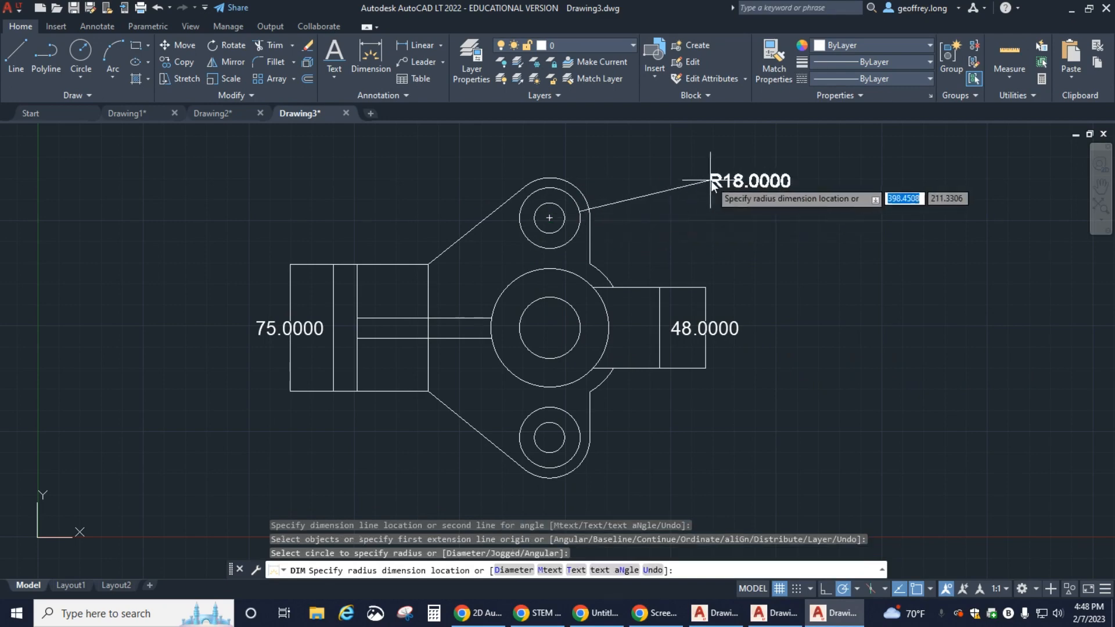
{"action": "left_click", "coordinate": [710, 181]}
{"action": "left_click", "coordinate": [555, 233]}
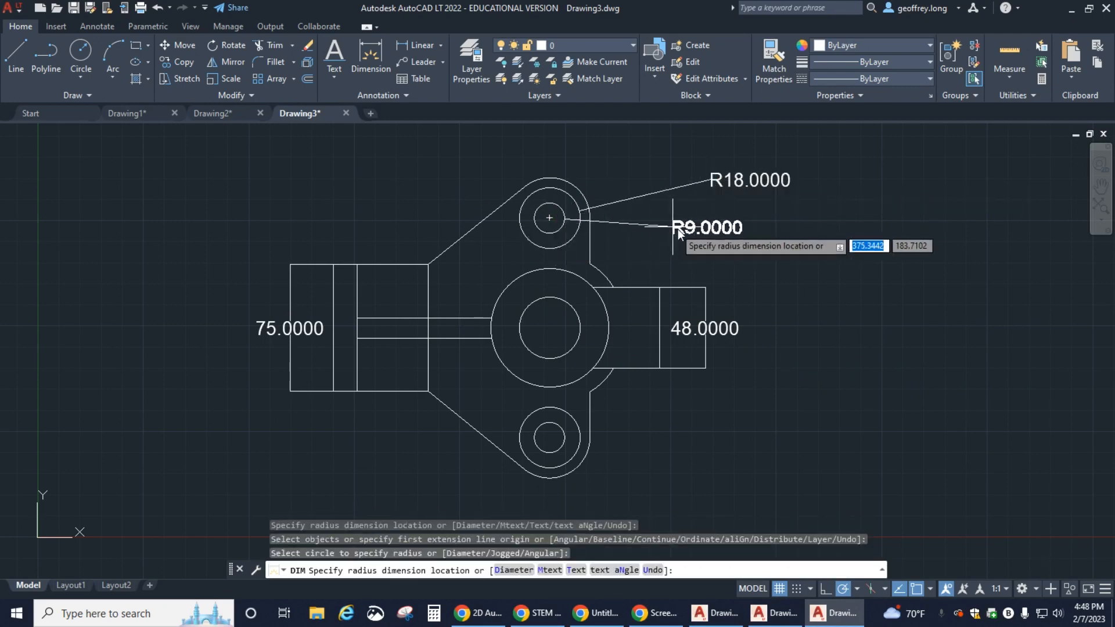
{"action": "left_click", "coordinate": [721, 232]}
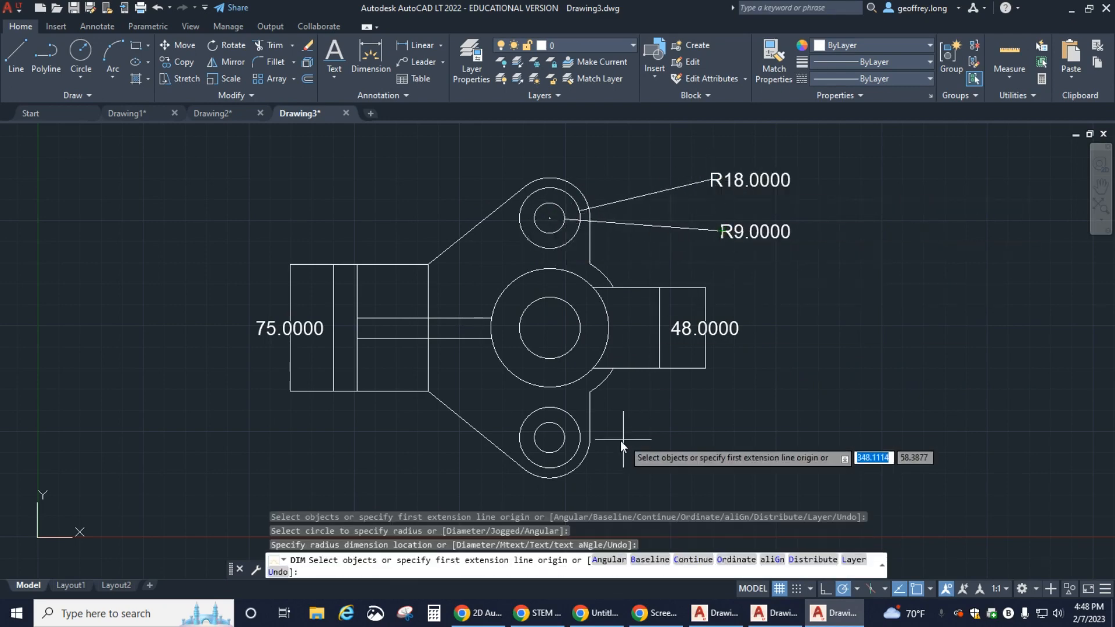
Step: Add radius dimensions to the inner and outer central circles, placing both labels below the right-hand block
{"action": "left_click", "coordinate": [579, 349]}
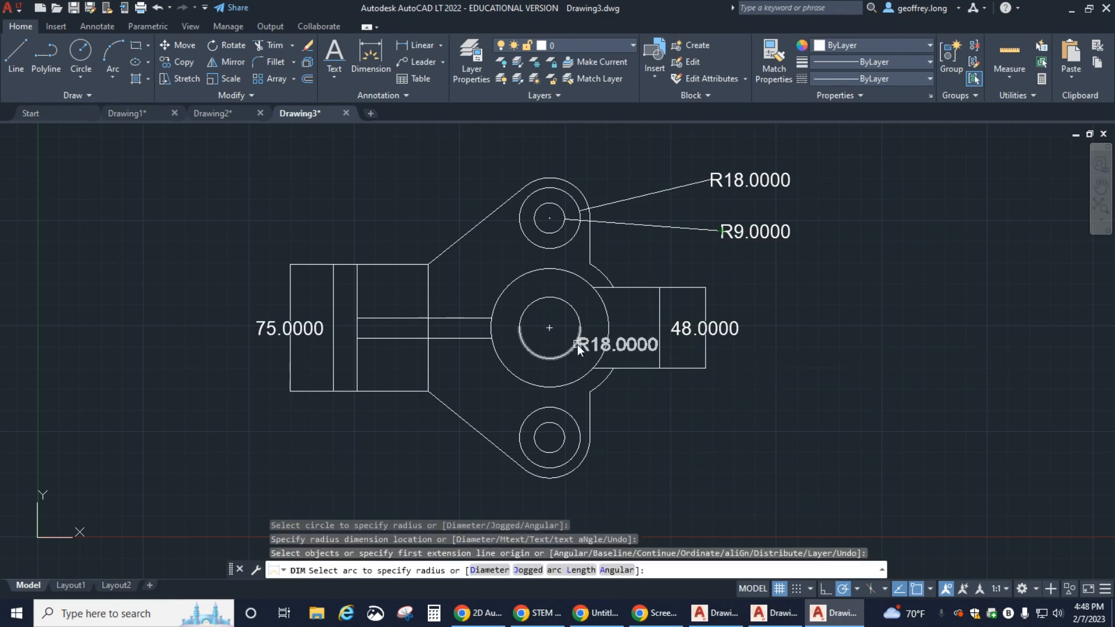
{"action": "left_click", "coordinate": [687, 406]}
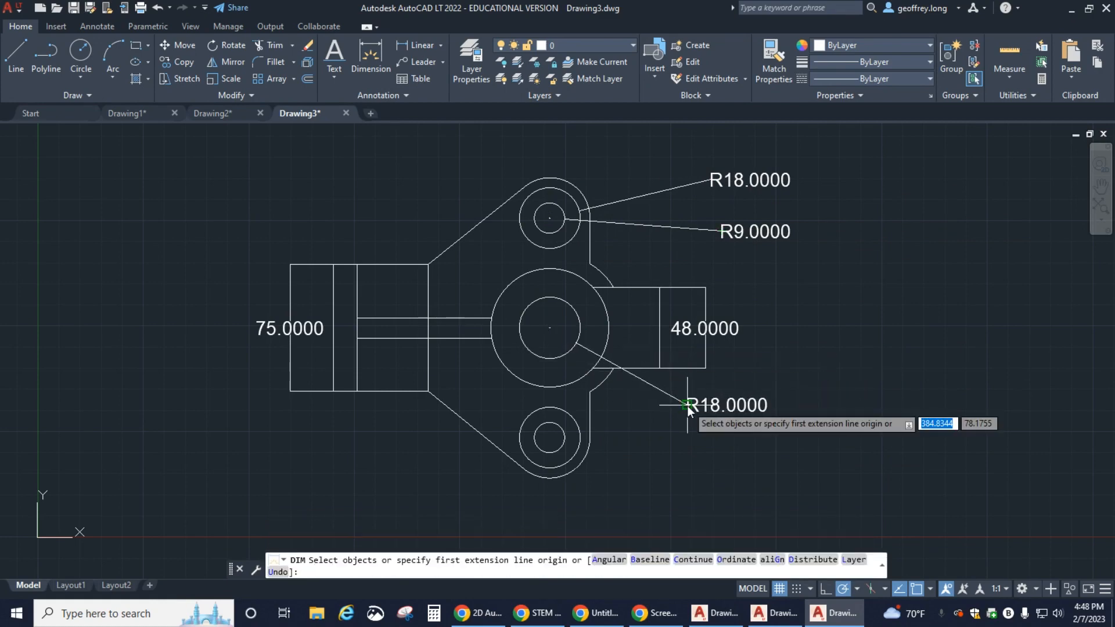
{"action": "left_click", "coordinate": [567, 385]}
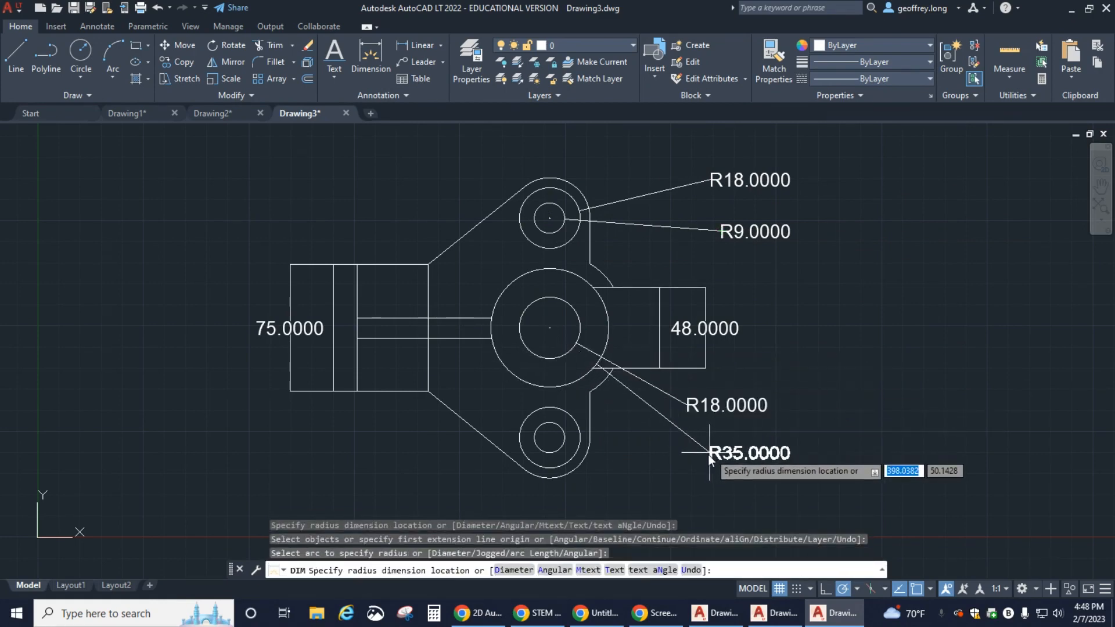
{"action": "left_click", "coordinate": [671, 439]}
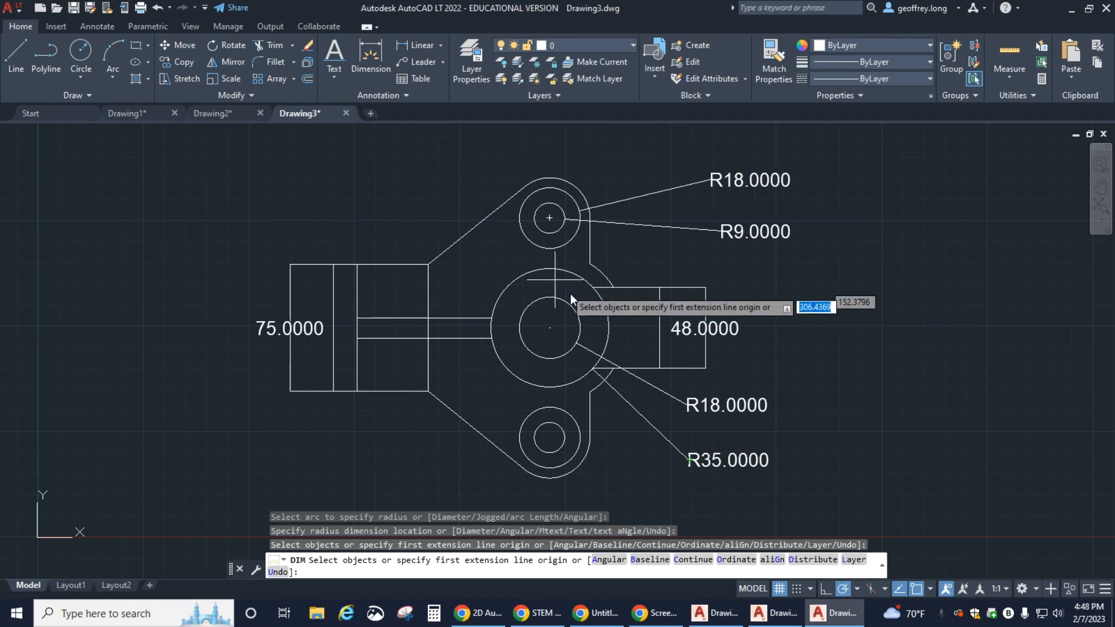
Step: End the dimensioning command and check the Drawing2 reference for the remaining dimensions
{"action": "left_click", "coordinate": [577, 315]}
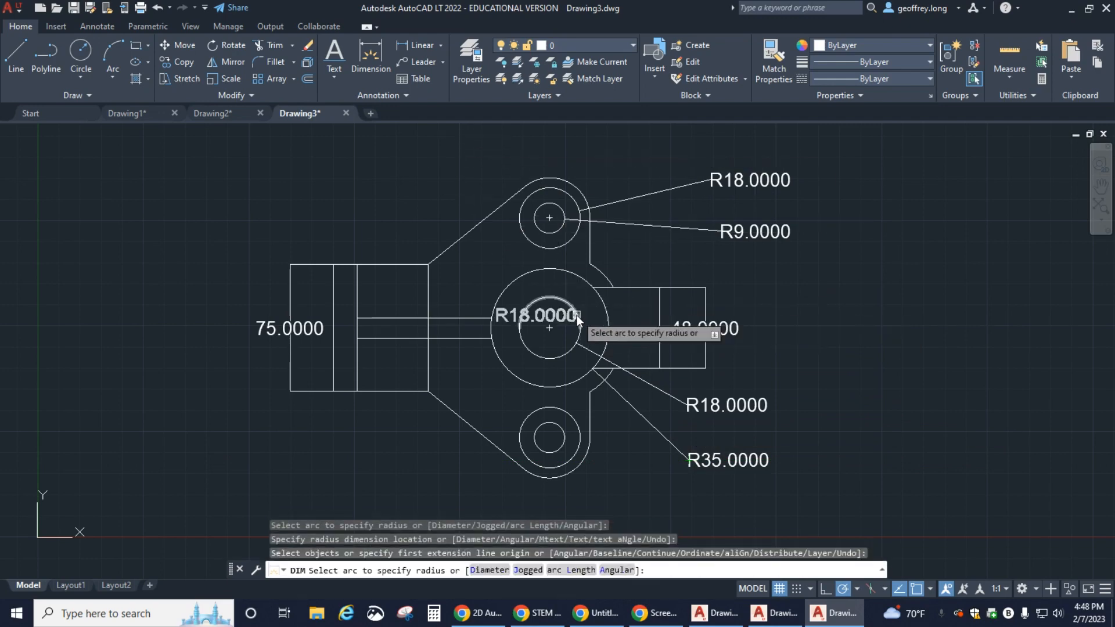
{"action": "key", "text": "Escape"}
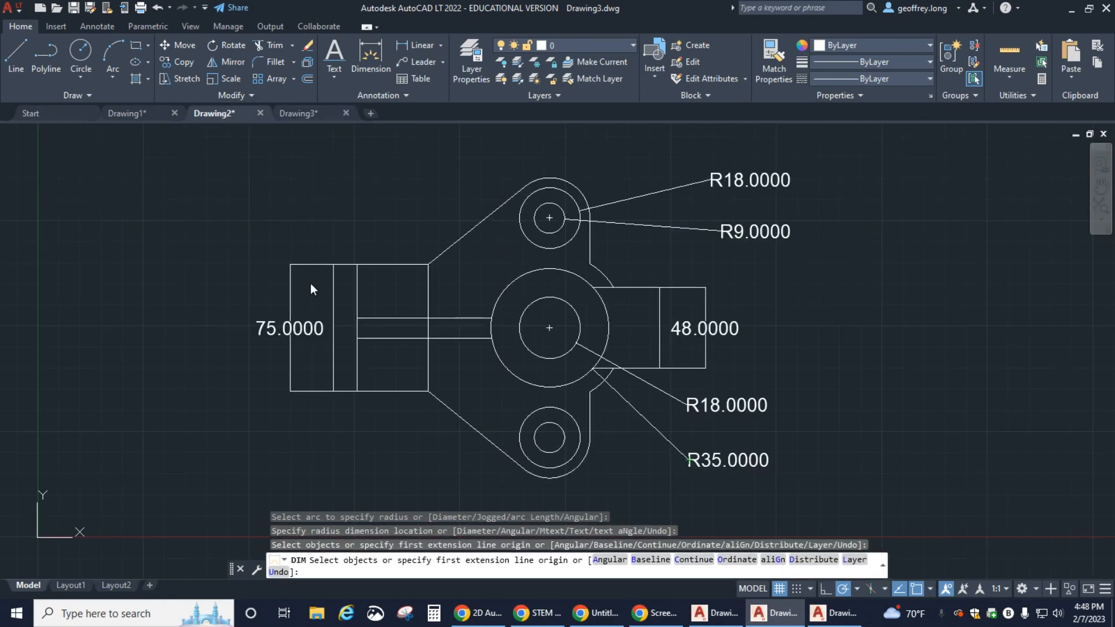
{"action": "key", "text": "Return"}
{"action": "left_click", "coordinate": [211, 113]}
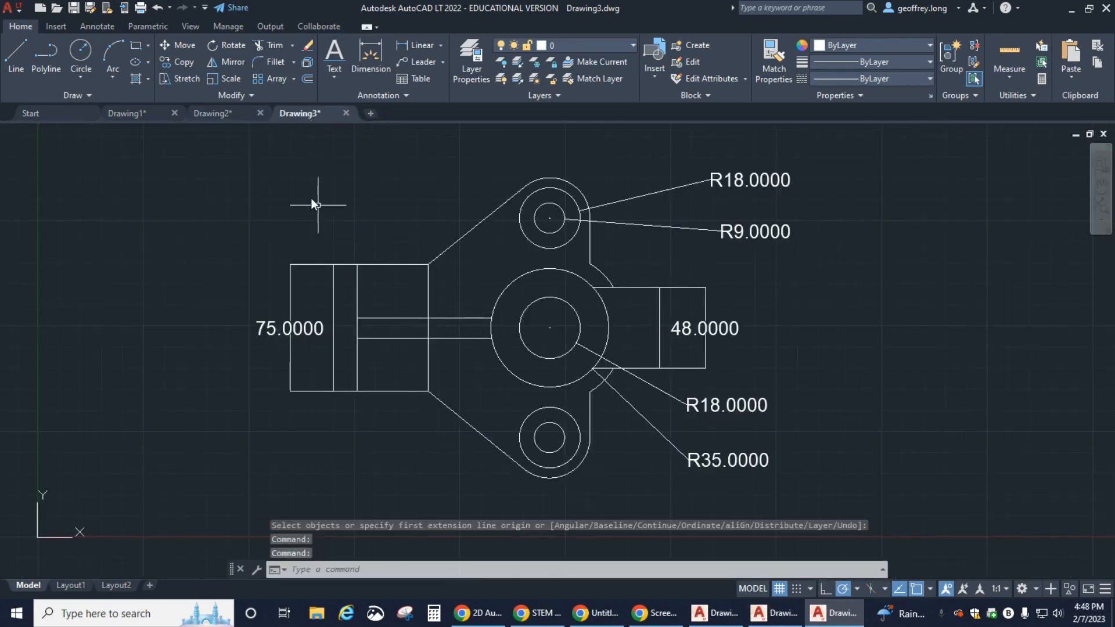
Step: In Drawing3, dimension the left-hand block's overall width below it and the width of its narrow outer strip inside the block
{"action": "left_click", "coordinate": [367, 56]}
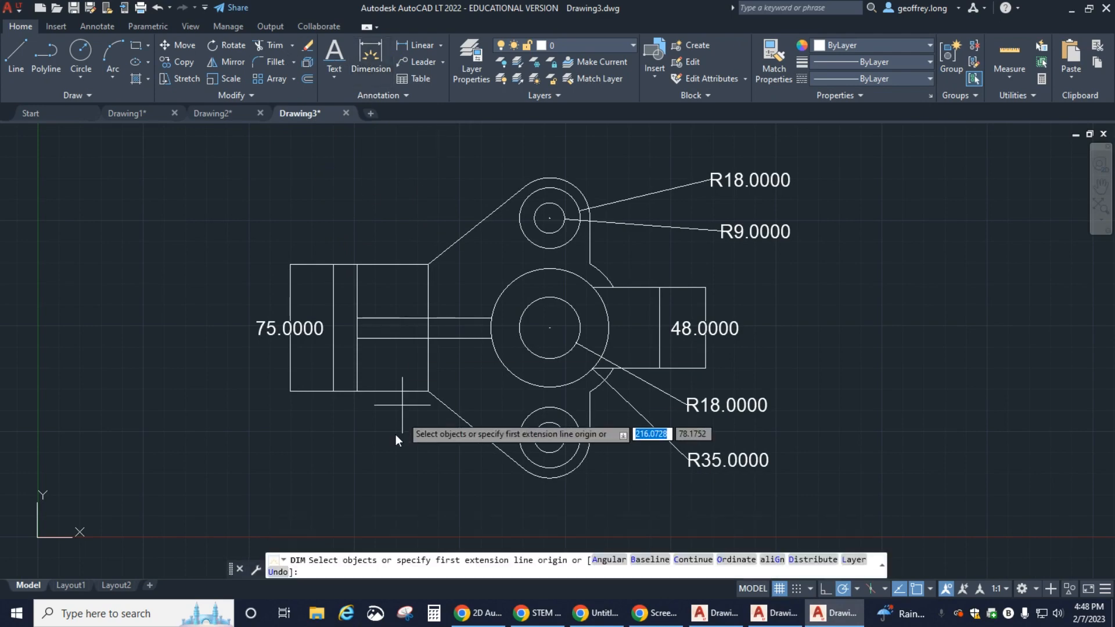
{"action": "left_click", "coordinate": [334, 391]}
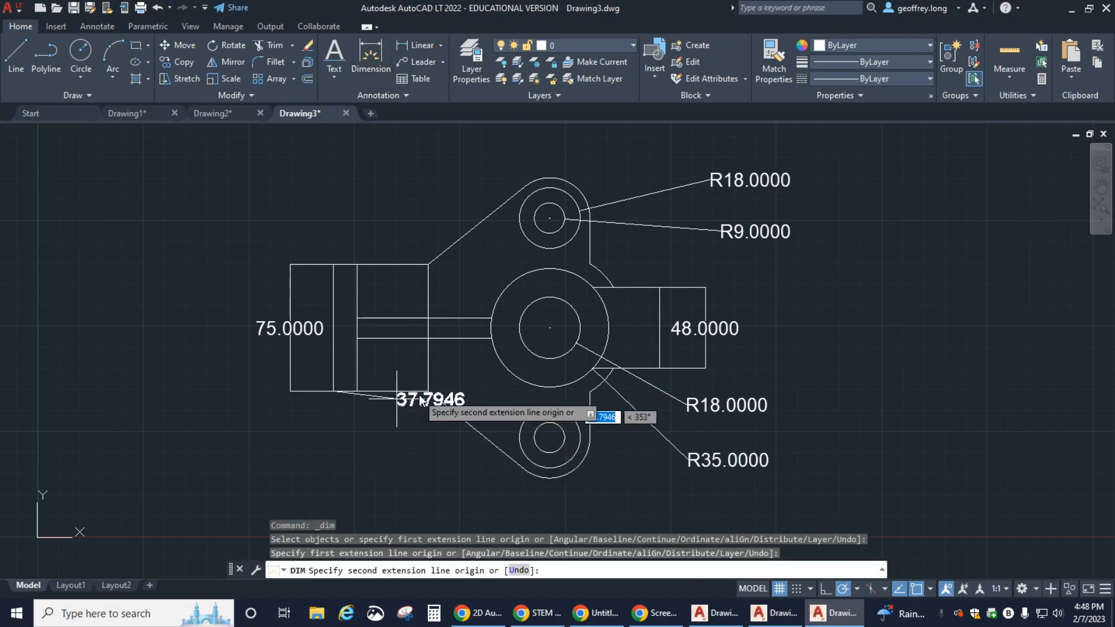
{"action": "left_click", "coordinate": [428, 392]}
{"action": "left_click", "coordinate": [425, 436]}
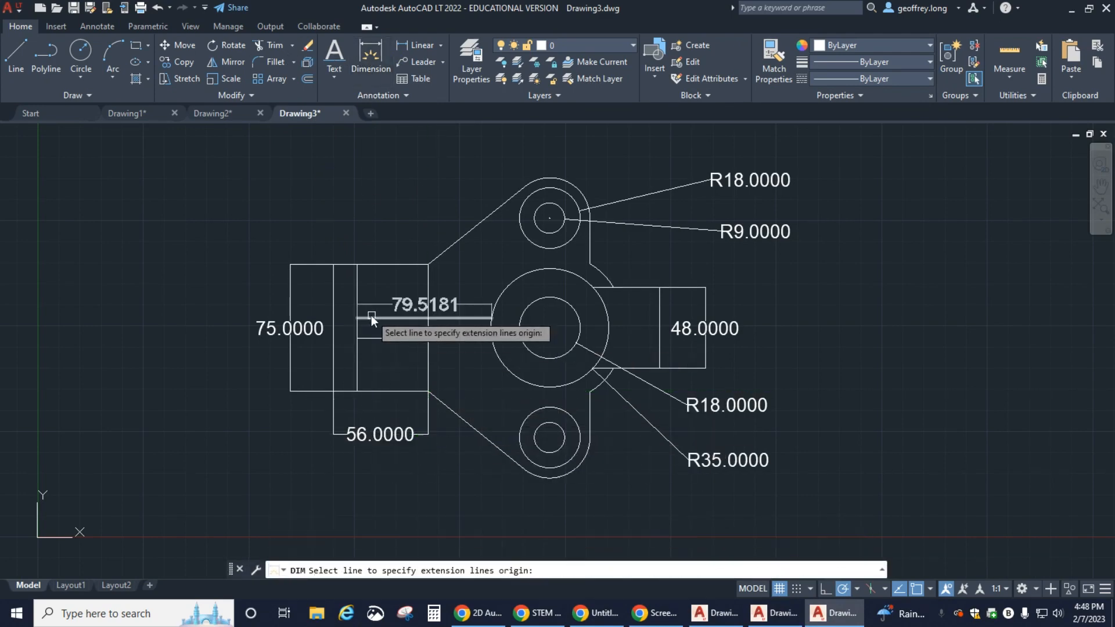
{"action": "left_click", "coordinate": [339, 316]}
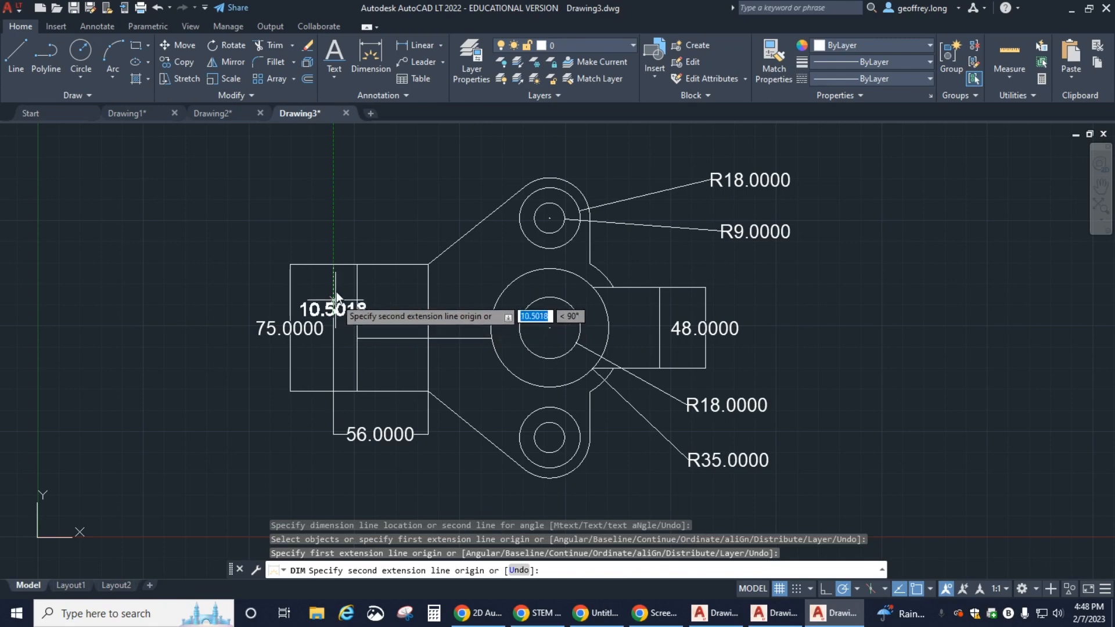
{"action": "left_click", "coordinate": [357, 318]}
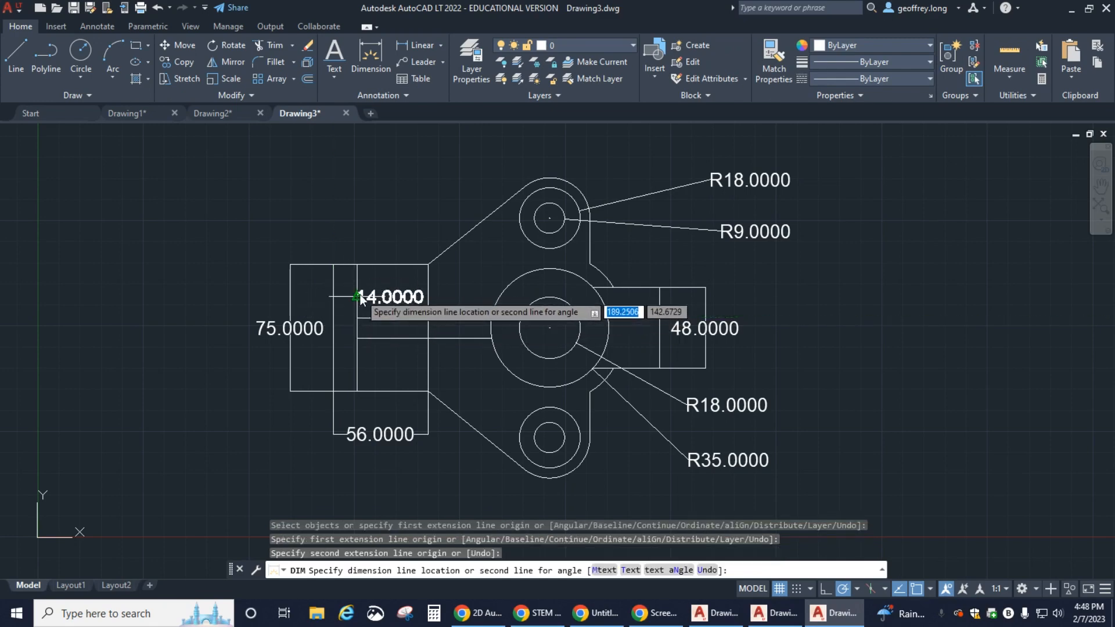
{"action": "left_click", "coordinate": [360, 294]}
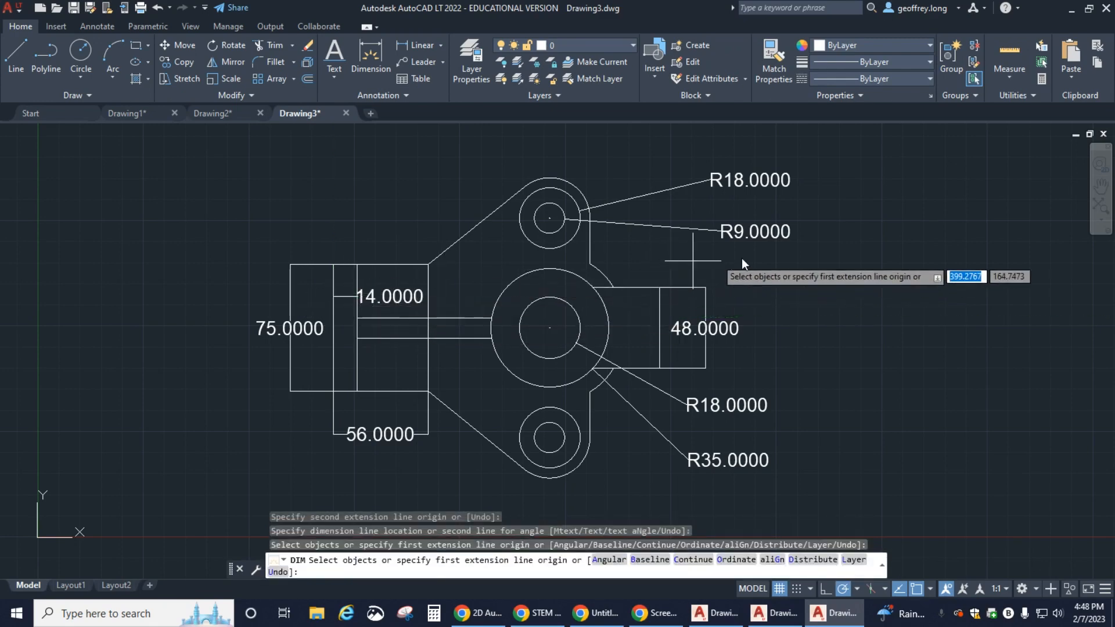